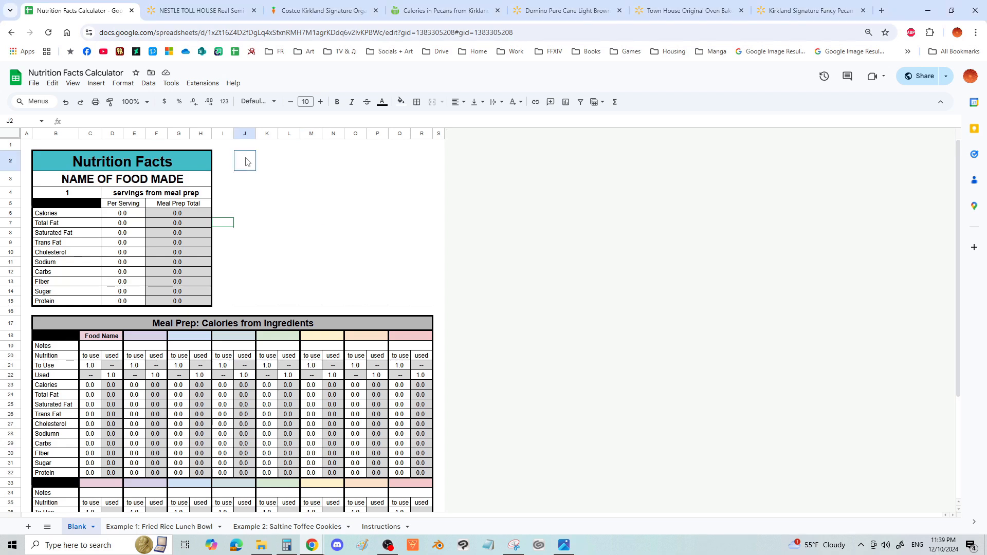
# - Examine the Blank sheet's nutrition summary, ingredient table, empty area J2:R15 and available sheet options
pyautogui.moveTo(245, 162); pyautogui.dragTo(424, 309)
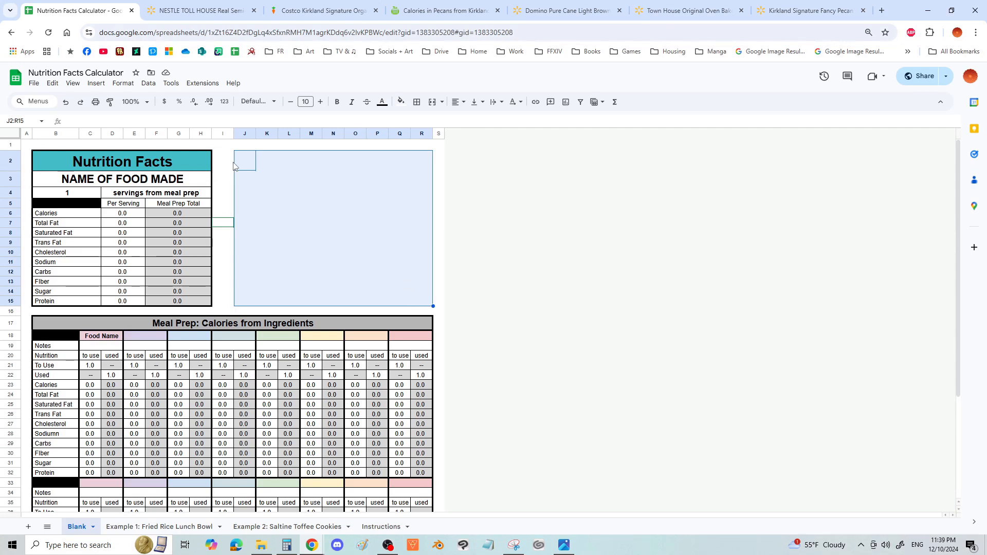
pyautogui.click(445, 160)
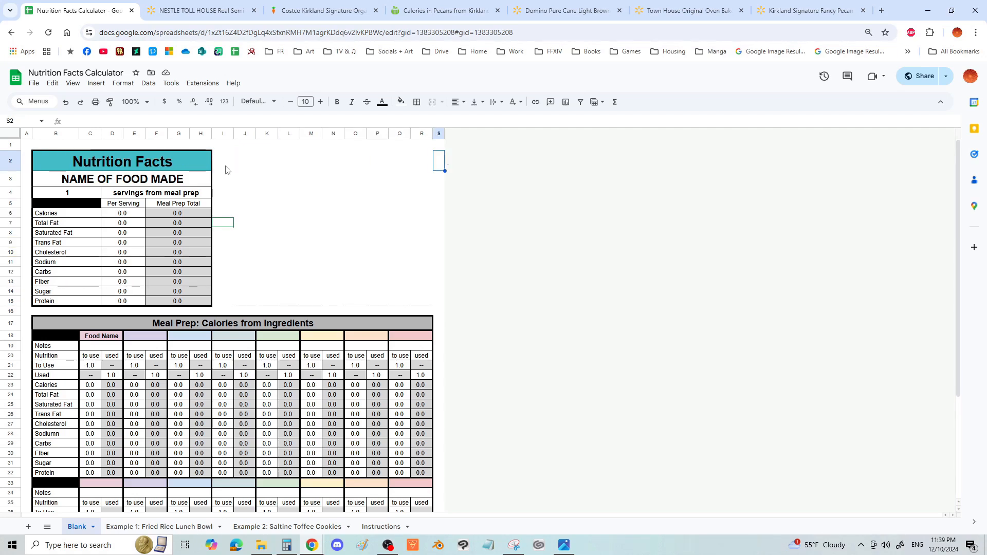
pyautogui.scroll(-1, 155, 216)
pyautogui.scroll(1, 87, 264)
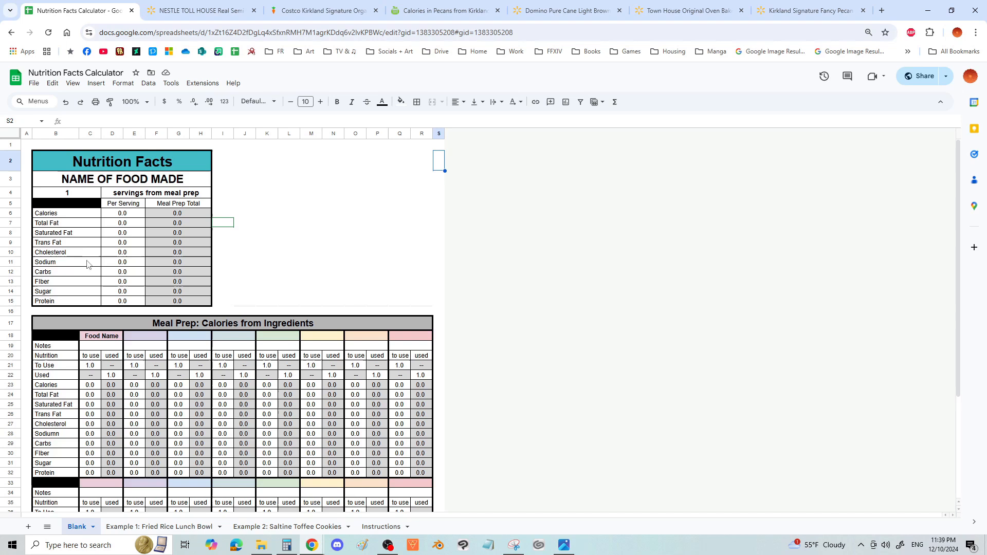
pyautogui.moveTo(103, 179); pyautogui.dragTo(117, 214)
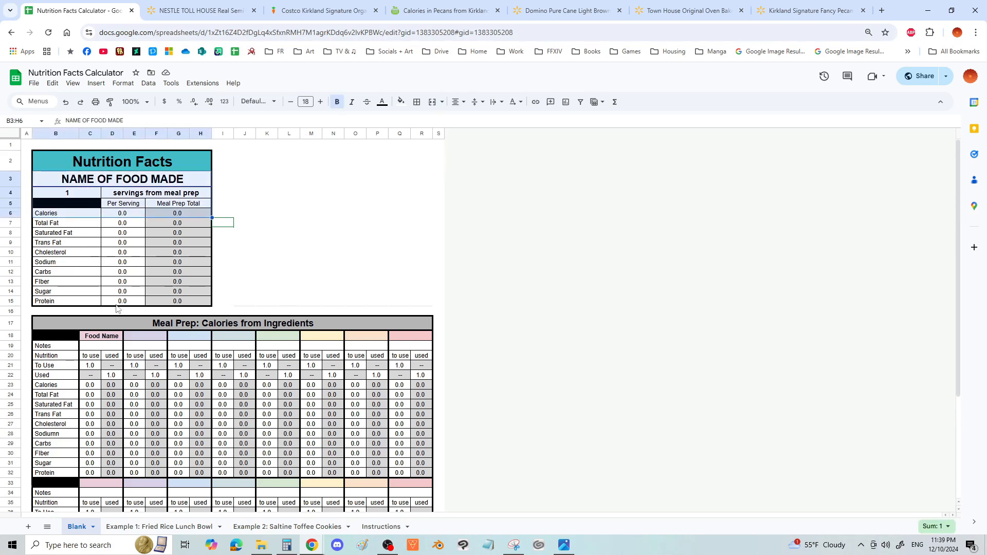
pyautogui.scroll(-1, 170, 299)
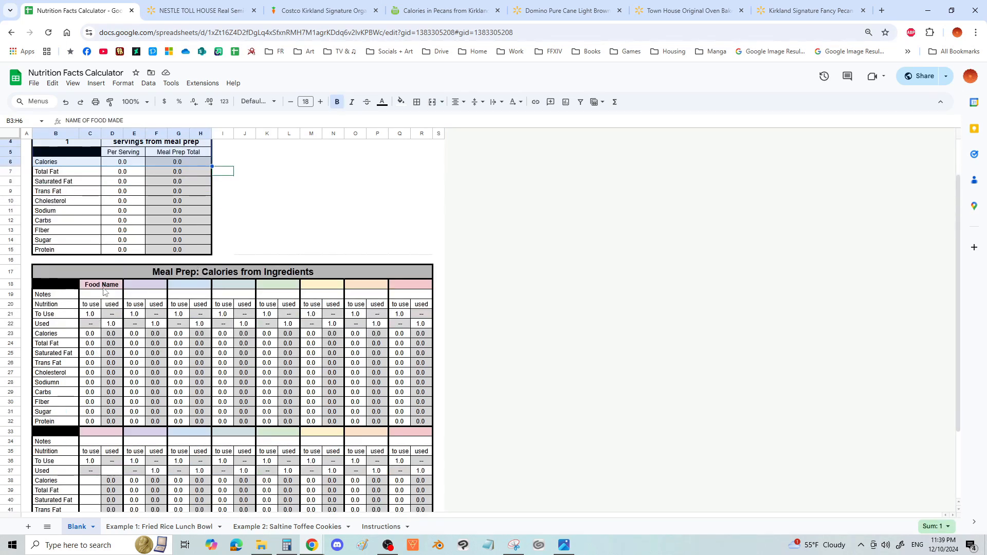
pyautogui.scroll(1, 333, 377)
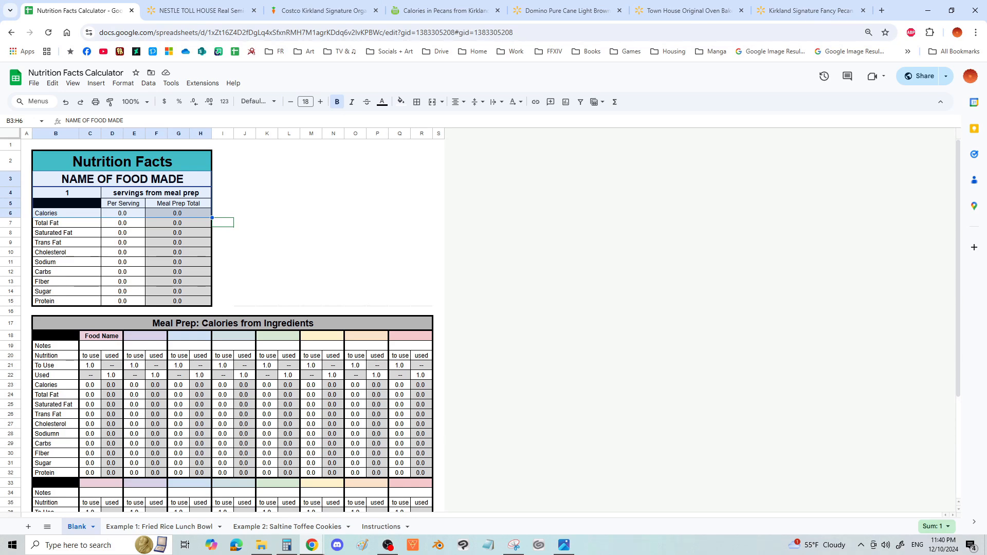
pyautogui.rightClick(80, 531)
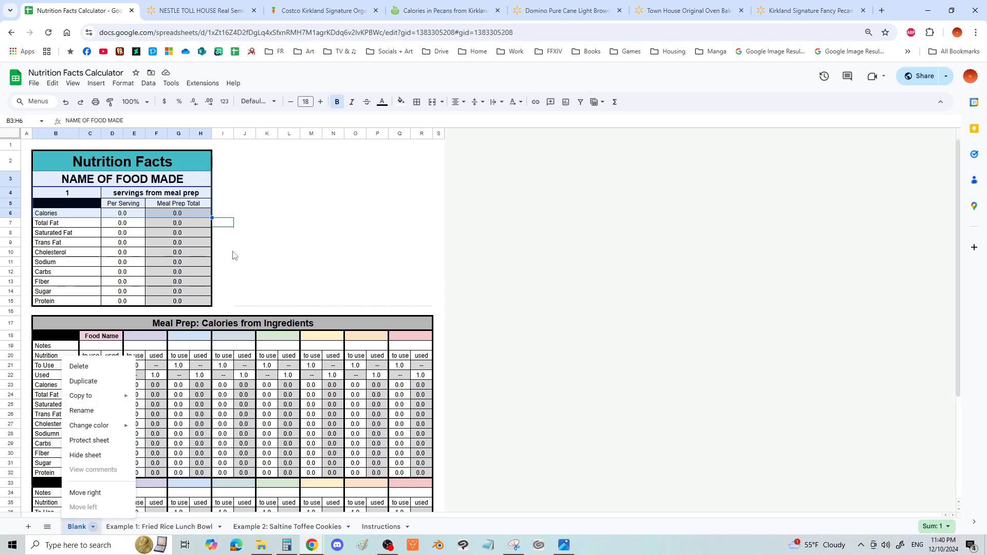
pyautogui.click(378, 233)
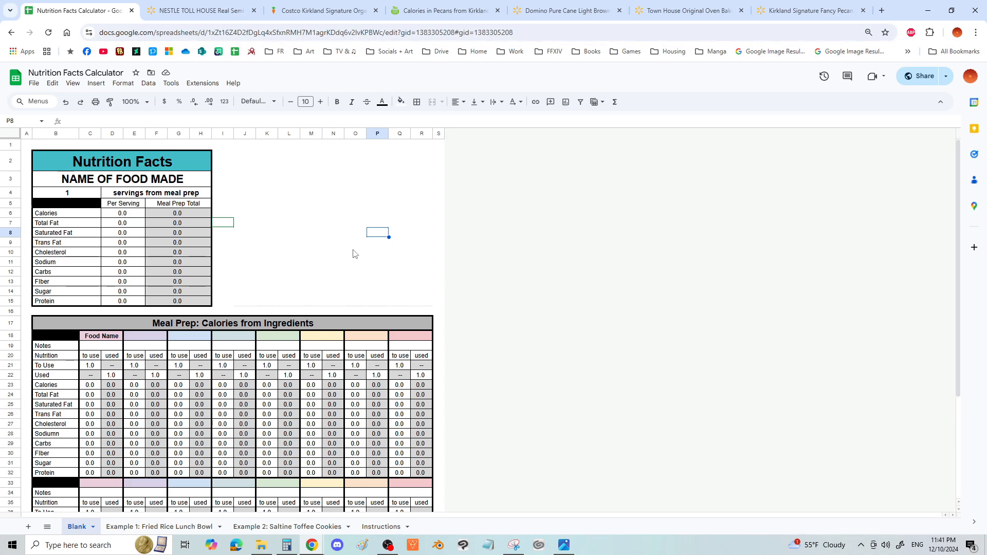
pyautogui.moveTo(237, 158); pyautogui.dragTo(434, 298)
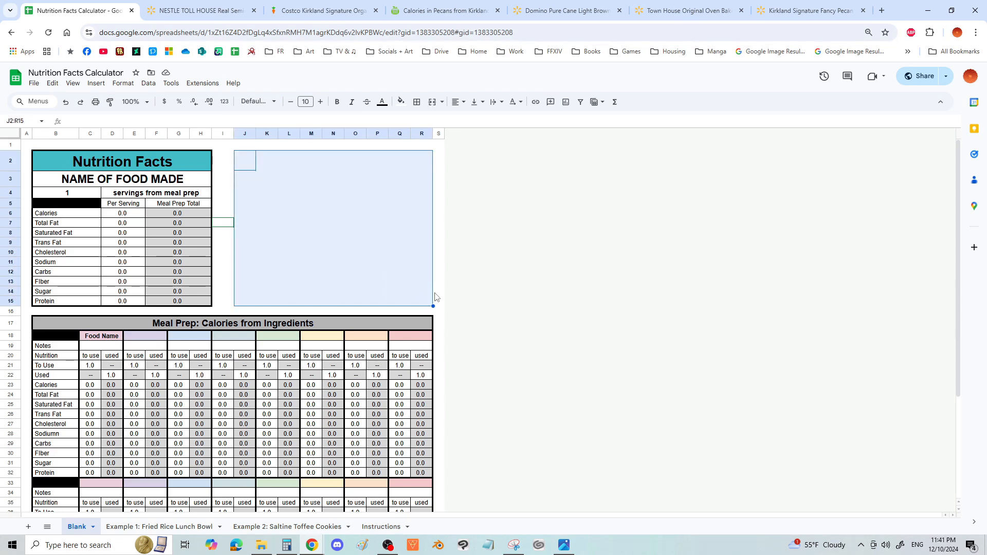
# - Read the ten numbered directions on the Instructions sheet
pyautogui.click(386, 528)
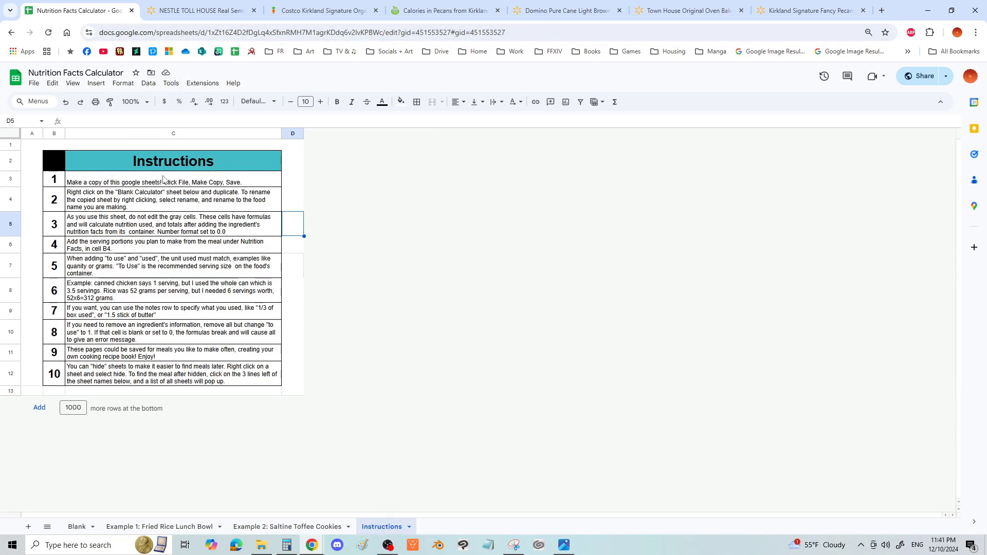
pyautogui.moveTo(172, 183); pyautogui.dragTo(172, 369)
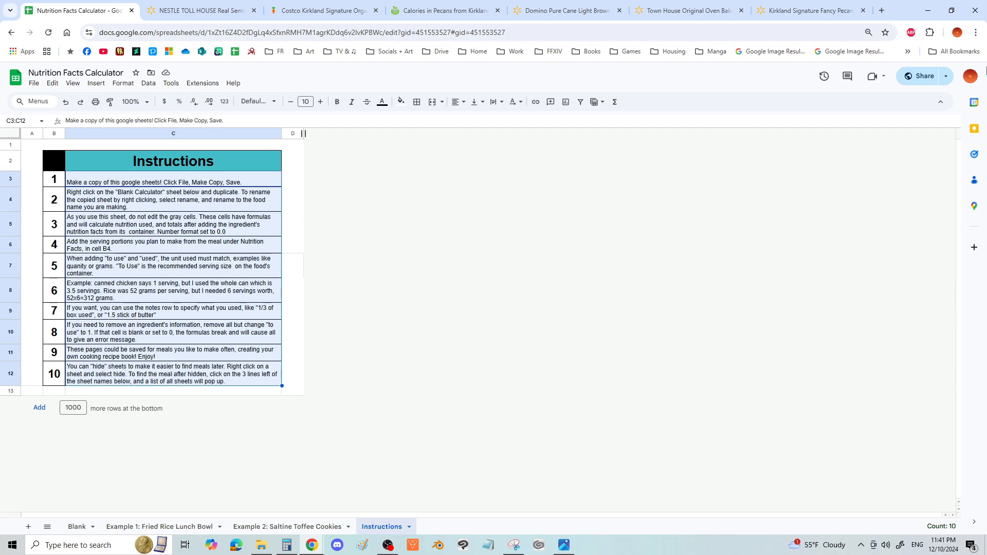
pyautogui.click(293, 224)
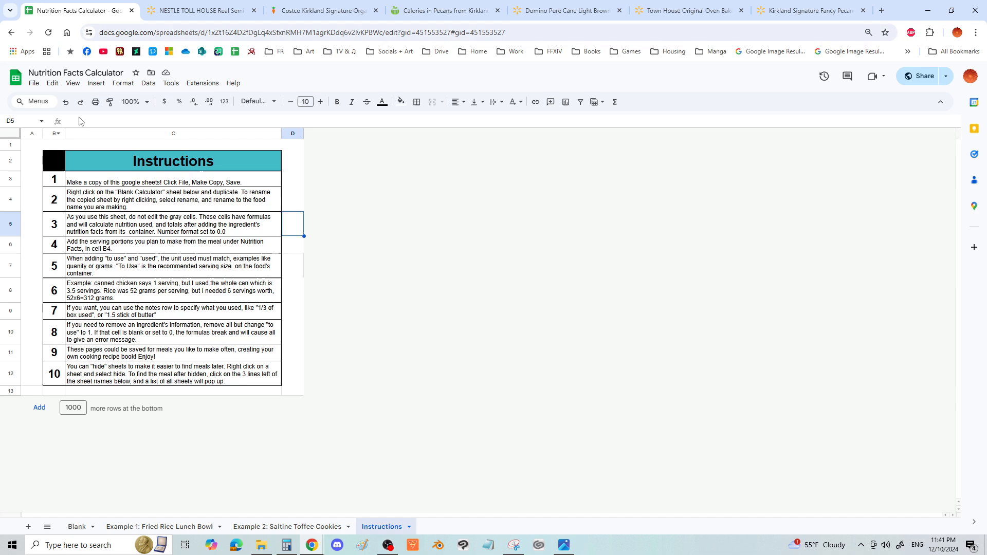
# - Make a copy of the spreadsheet, naming it with the owner's first name in possessive form followed by "Meal Prep Calculator"
pyautogui.click(38, 87)
pyautogui.click(62, 143)
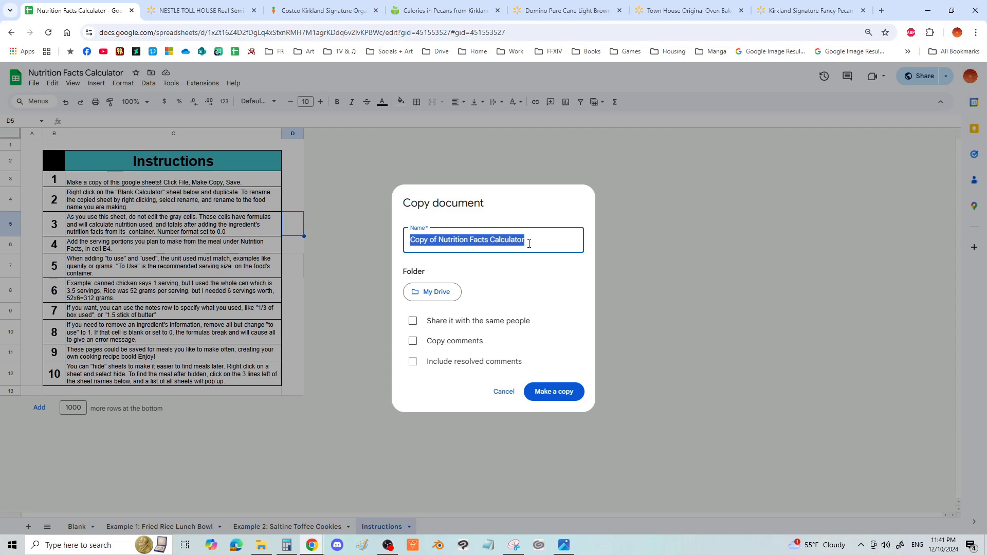
pyautogui.write('L')
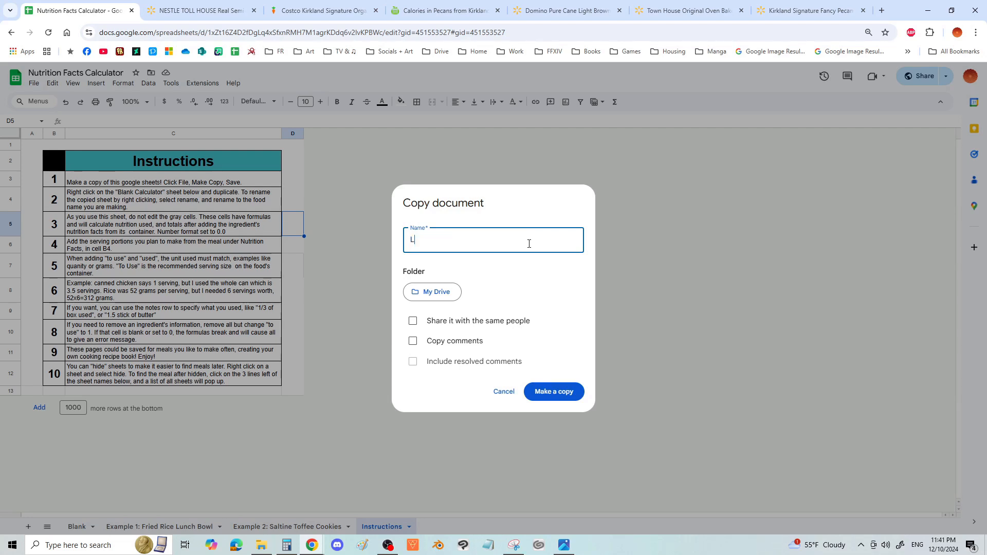
pyautogui.write("ynn's Meal Prep Calc")
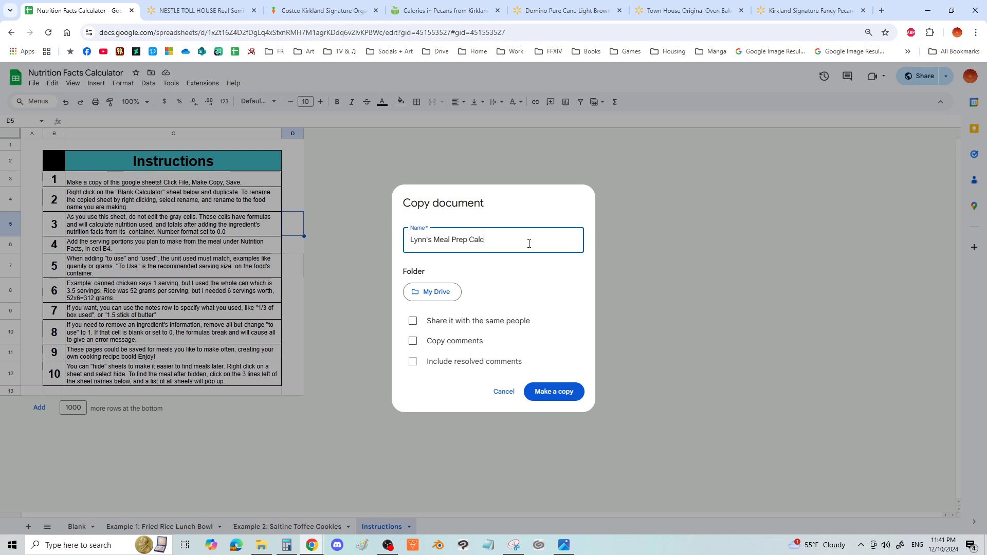
pyautogui.write('ulator')
pyautogui.click(562, 394)
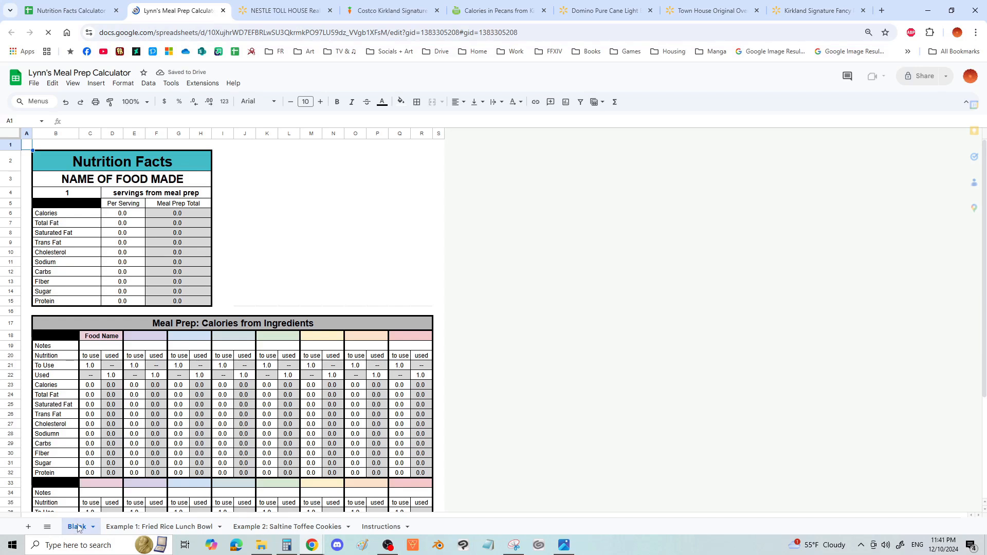
# - Duplicate the Blank sheet in the copied spreadsheet
pyautogui.rightClick(79, 525)
pyautogui.click(98, 416)
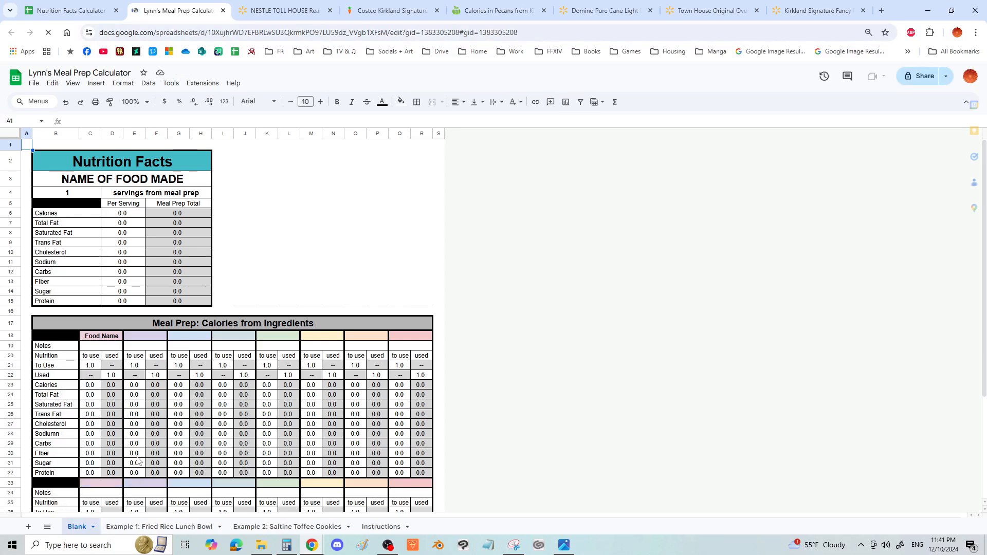
pyautogui.rightClick(79, 527)
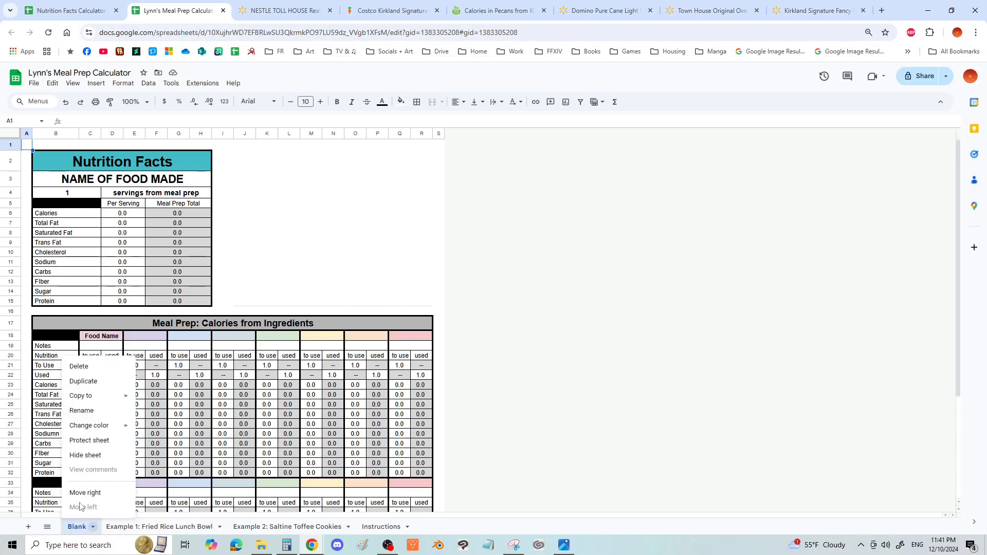
pyautogui.click(93, 390)
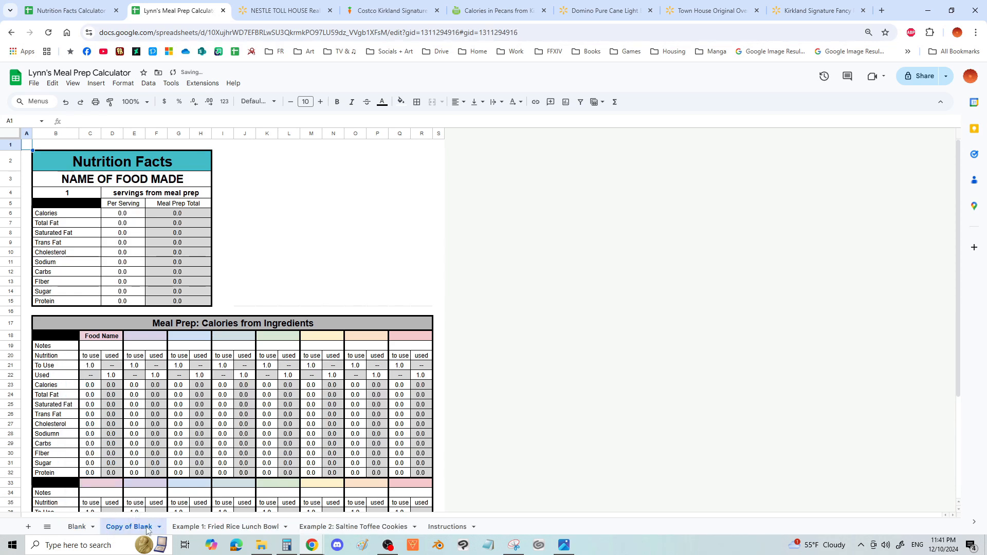
# - Rename the duplicated blank sheet as "Saltine Toffee Cookies"
pyautogui.rightClick(136, 530)
pyautogui.click(130, 409)
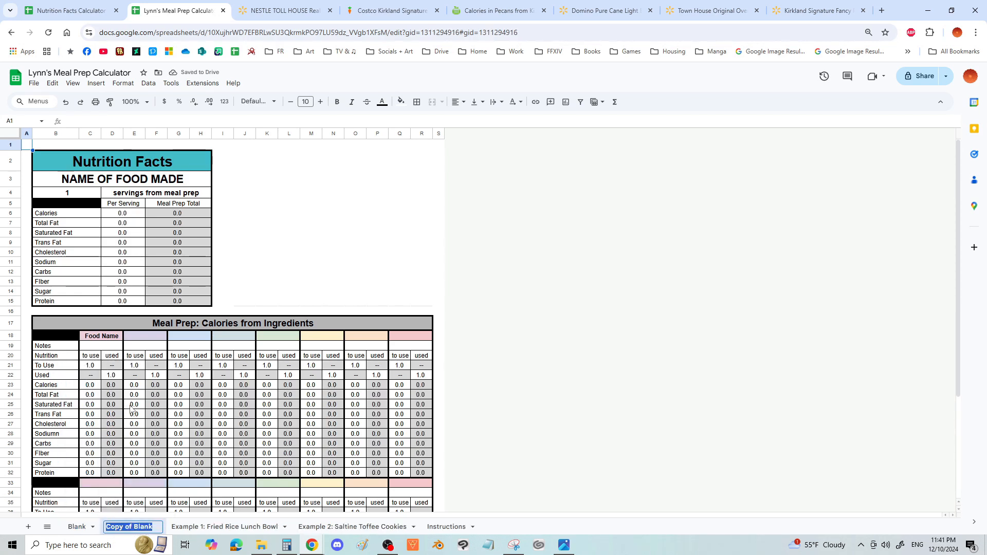
pyautogui.write('Sal')
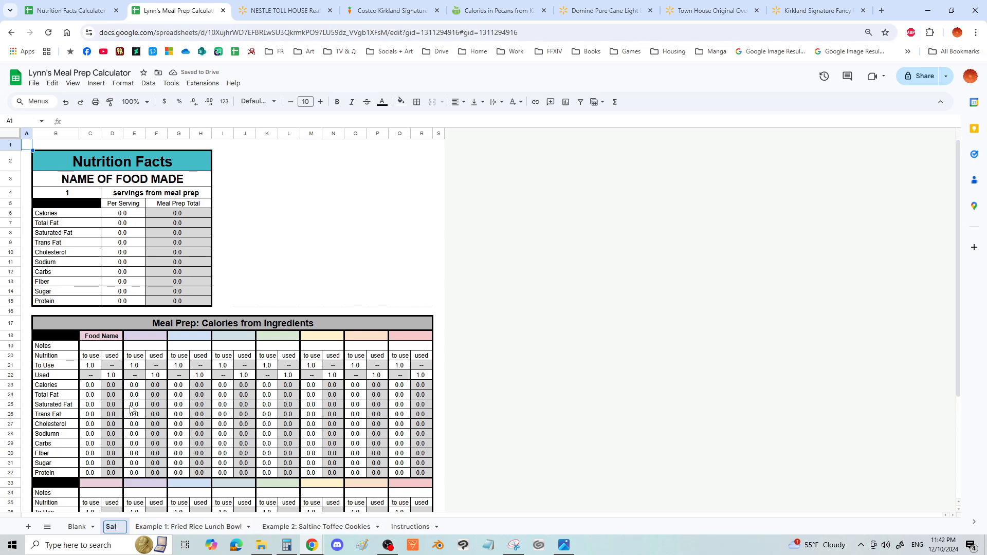
pyautogui.write('tin')
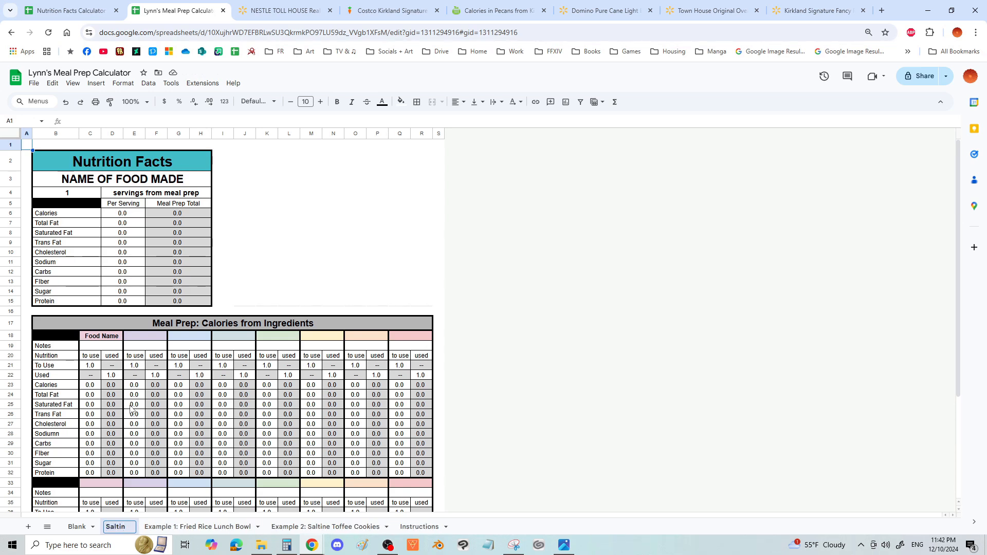
pyautogui.write('e')
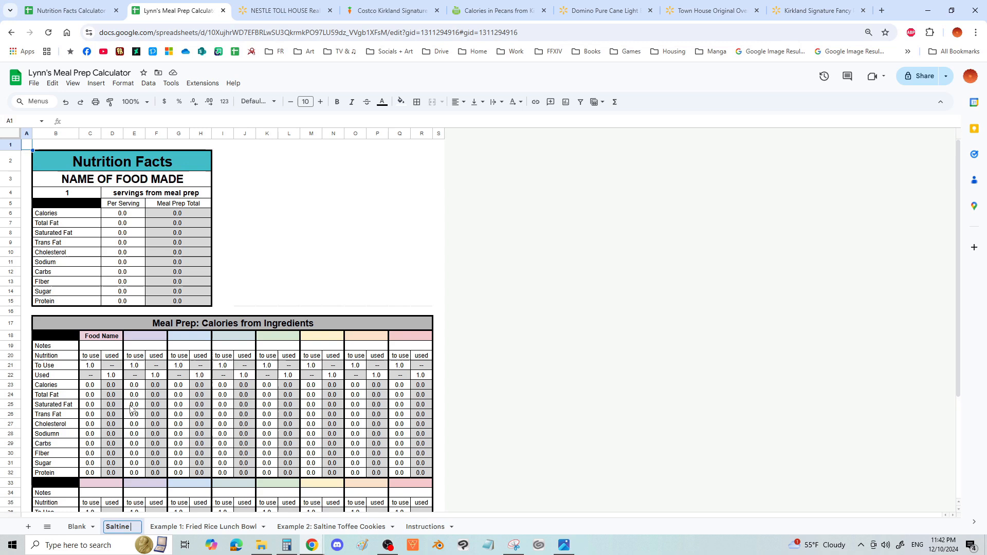
pyautogui.write(' To')
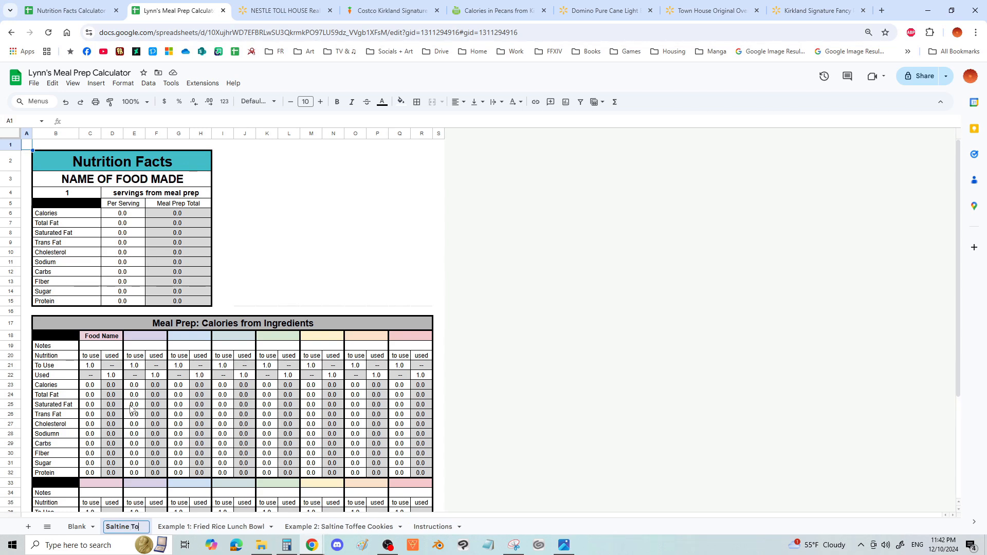
pyautogui.write('ffee Cookies')
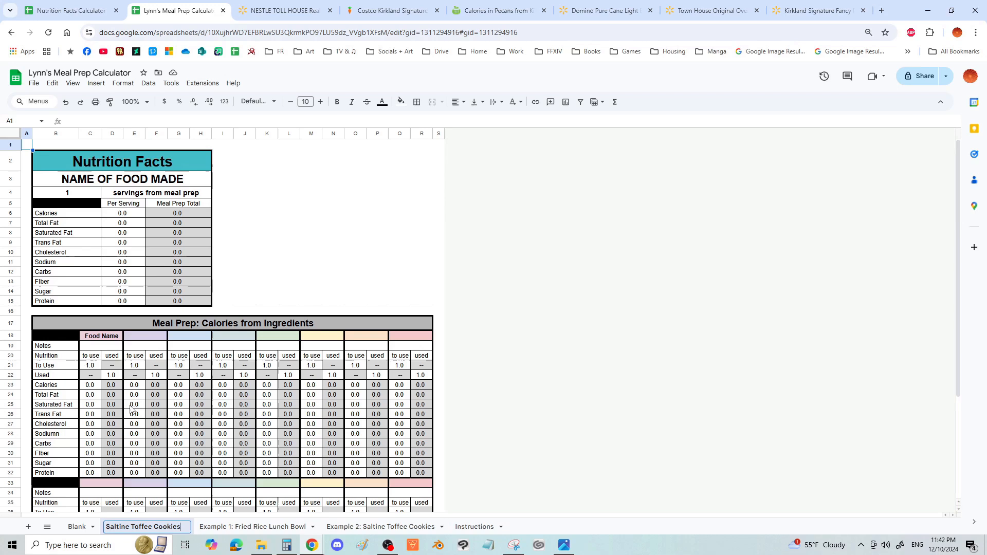
pyautogui.press('Return')
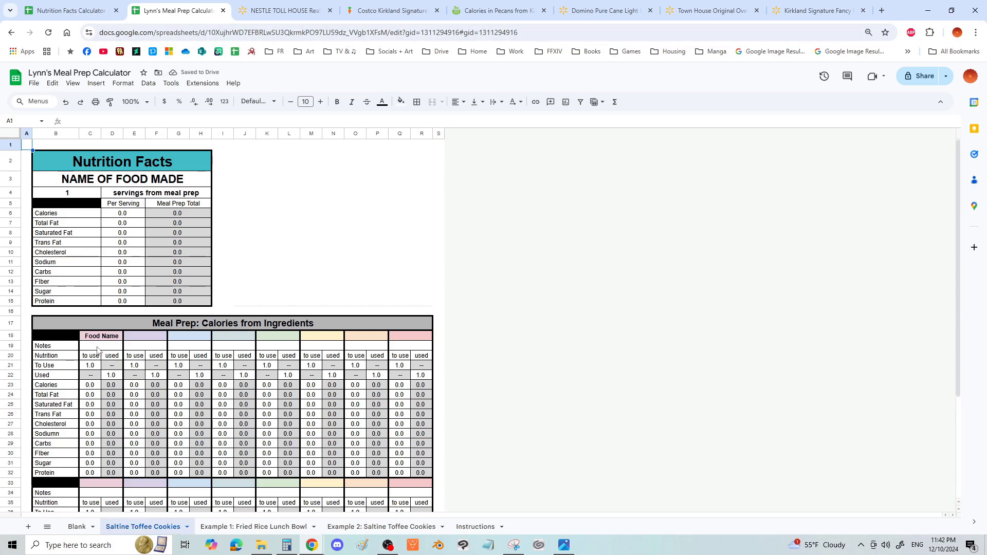
pyautogui.moveTo(97, 338); pyautogui.dragTo(109, 467)
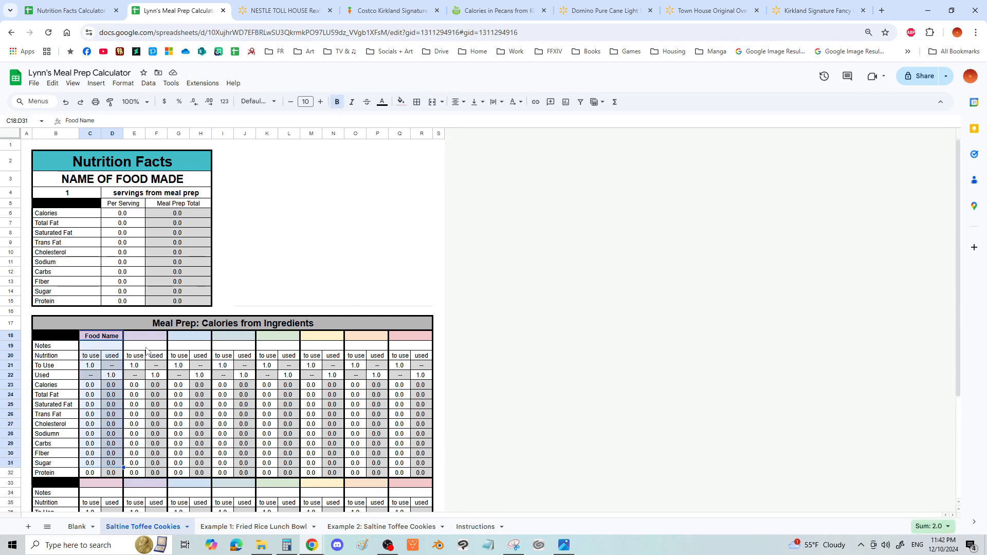
pyautogui.moveTo(146, 347); pyautogui.dragTo(155, 445)
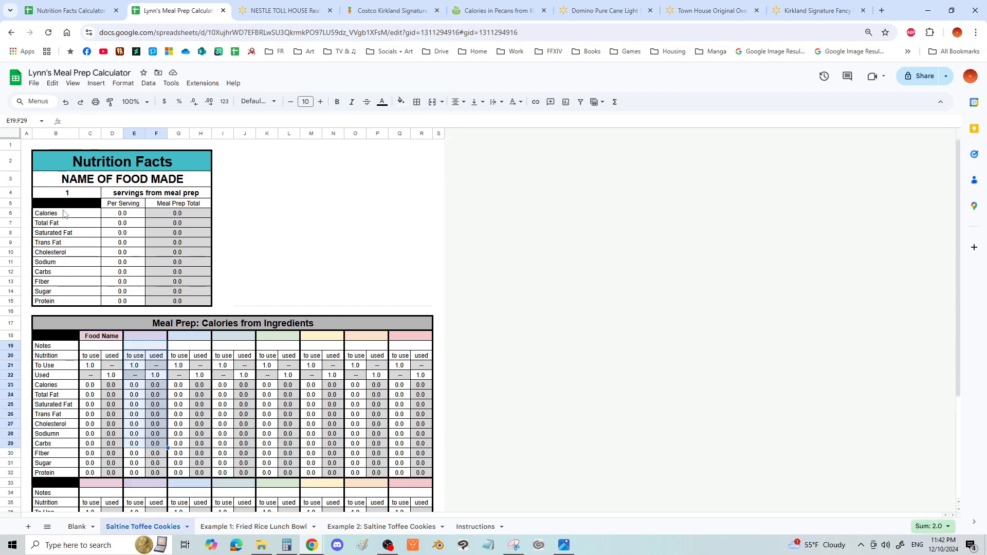
# - Replace the food name placeholder in the Nutrition Facts header with "Saltine Toffee Cookies"
pyautogui.click(112, 184)
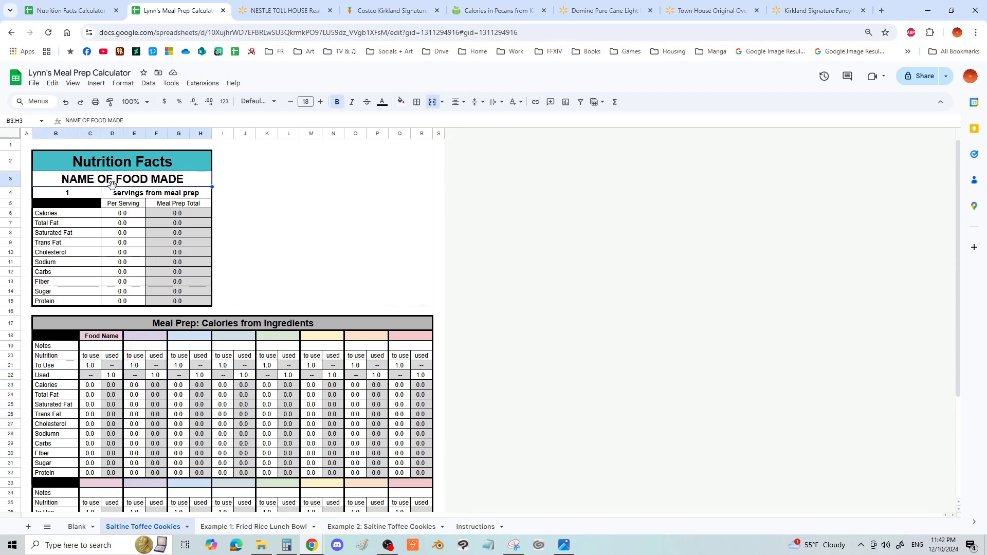
pyautogui.write('Sal')
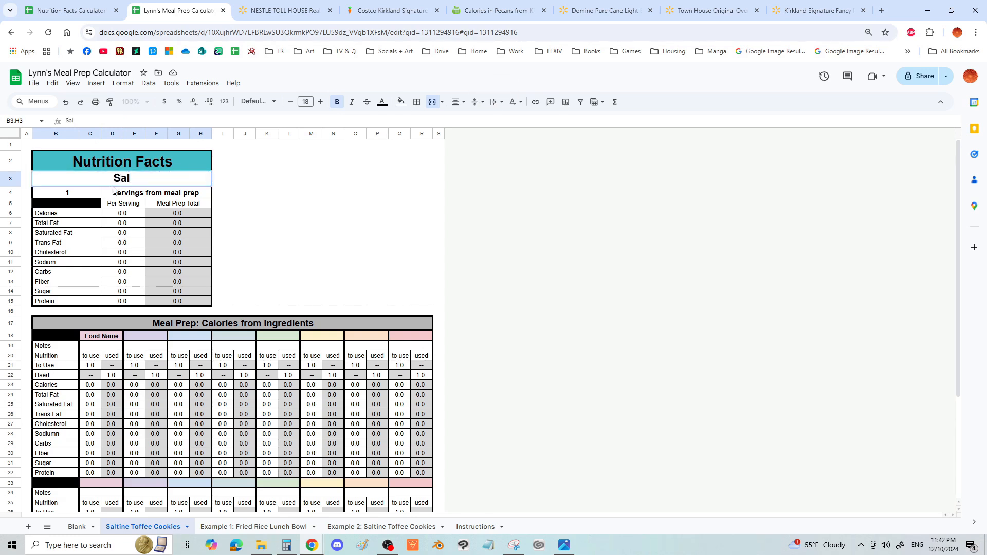
pyautogui.write('tine ')
pyautogui.write('Tooff')
pyautogui.press('BackSpace')
pyautogui.press('BackSpace')
pyautogui.press('BackSpace')
pyautogui.write('ffee Cook')
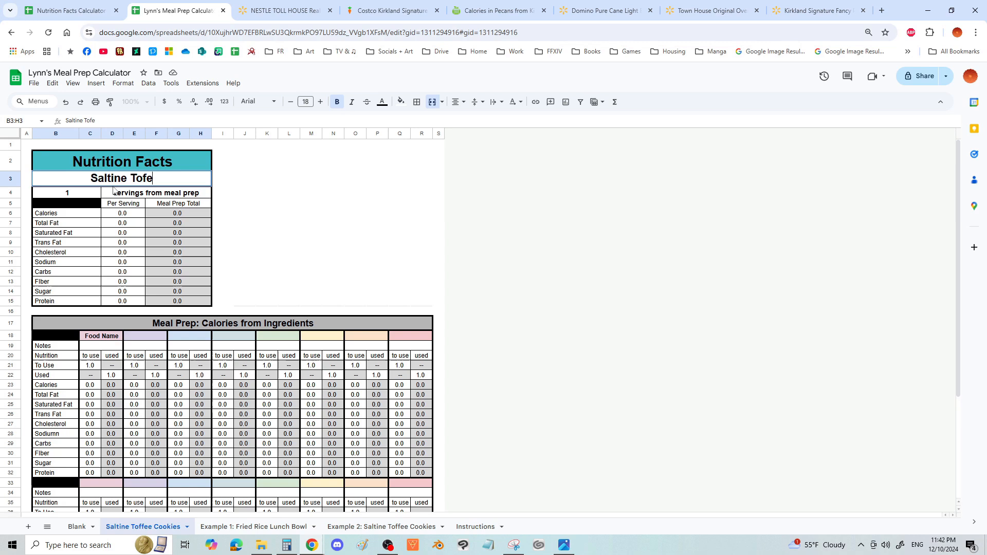
pyautogui.write('ies')
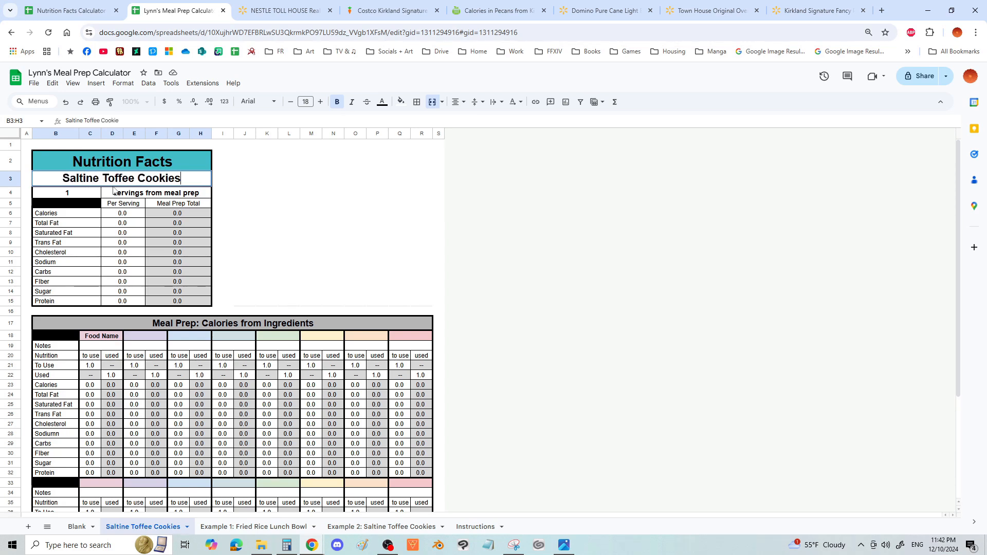
pyautogui.click(86, 197)
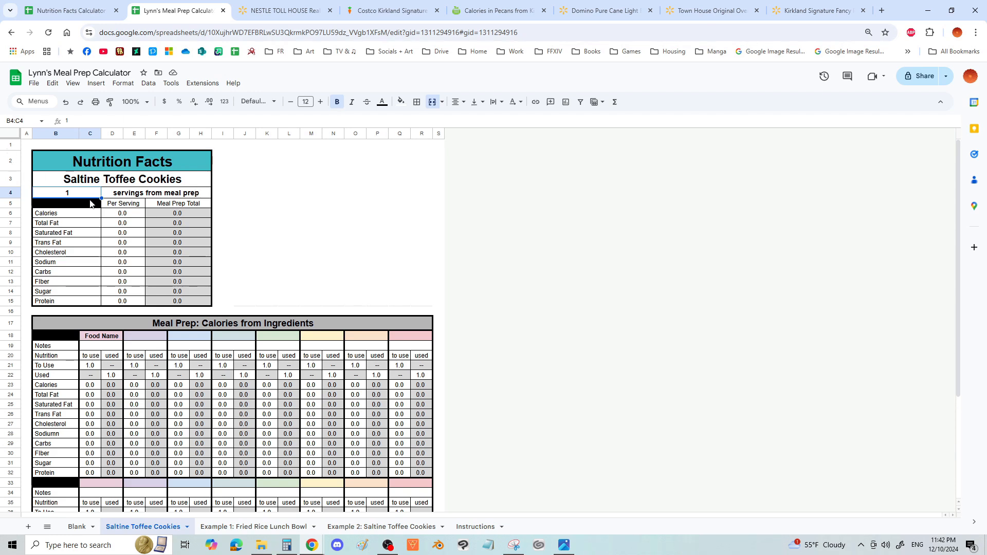
# - Check how the servings cell B4 is filled in on the Example 1: Fried Rice Lunch Bowl sheet
pyautogui.click(265, 528)
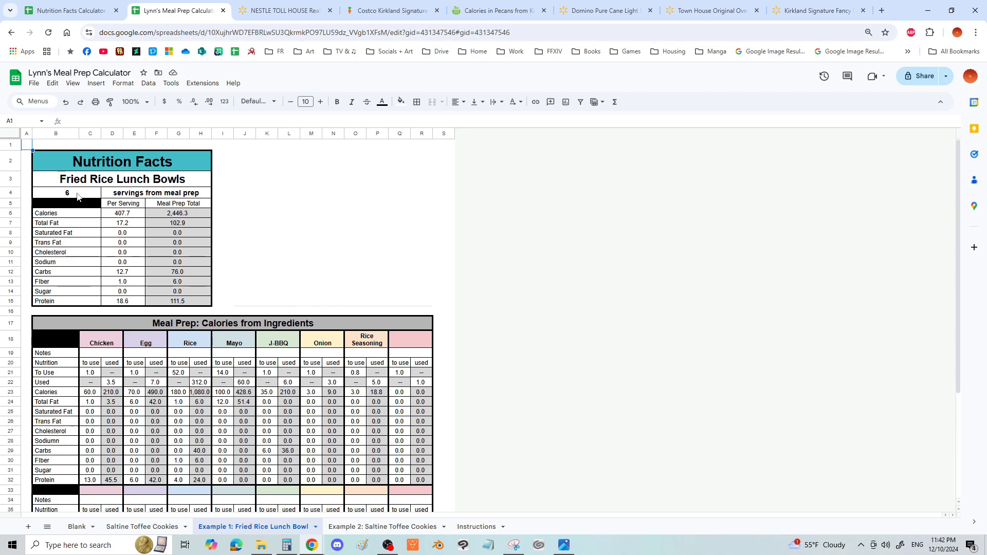
pyautogui.click(77, 195)
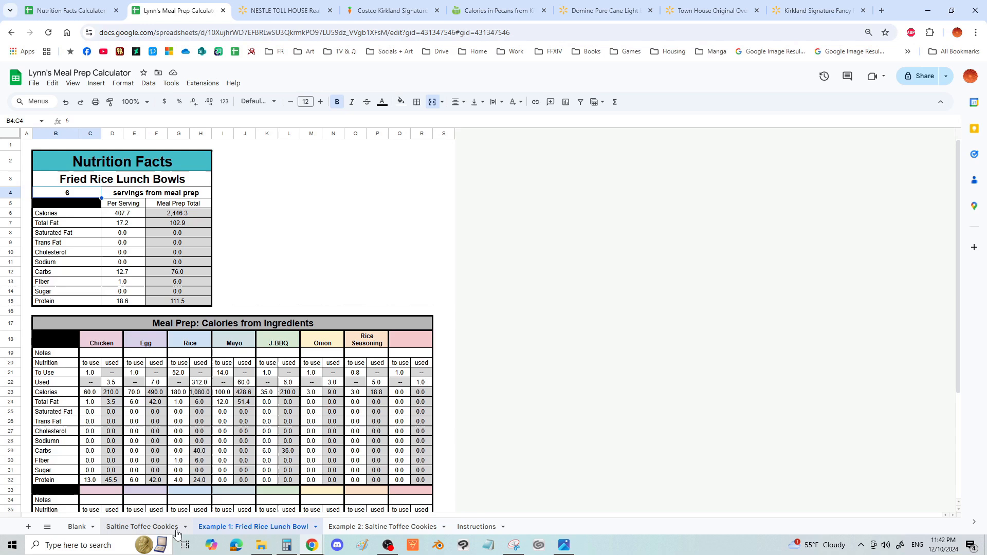
# - Set the number of servings from the meal prep to 45 on the Saltine Toffee Cookies sheet
pyautogui.click(143, 526)
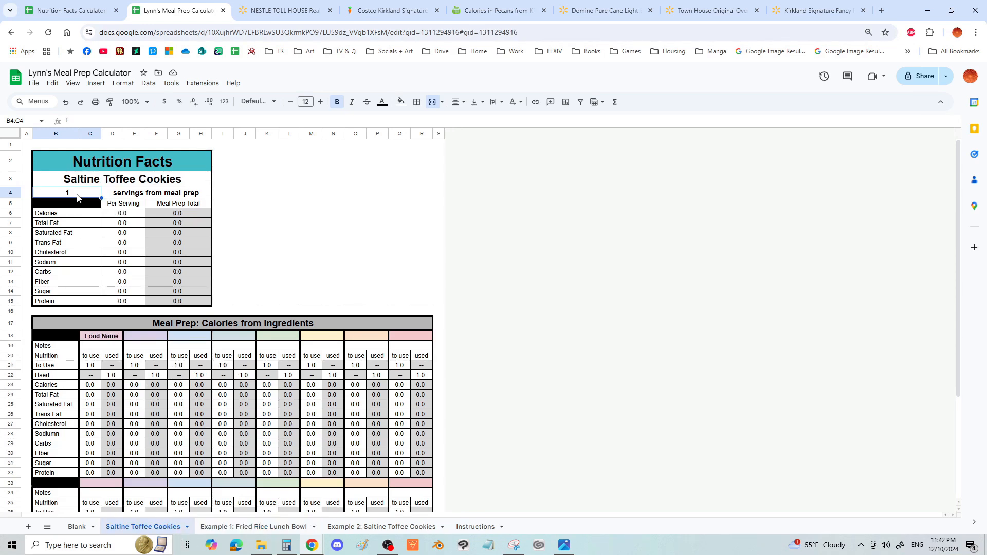
pyautogui.write('45')
pyautogui.click(262, 244)
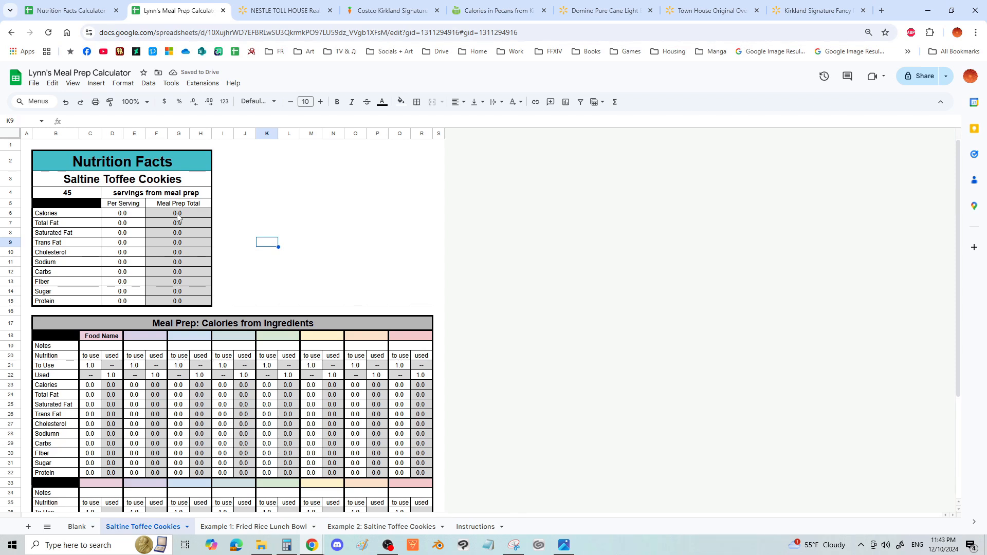
# - Examine the Meal Prep Total column and the formula behind its Calories cell
pyautogui.moveTo(177, 216); pyautogui.dragTo(178, 301)
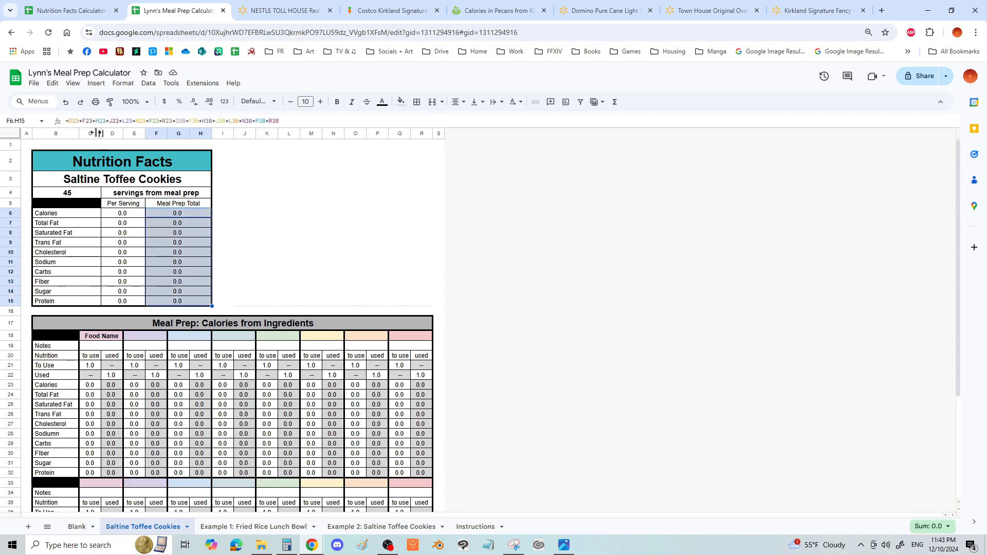
pyautogui.click(327, 229)
pyautogui.doubleClick(173, 215)
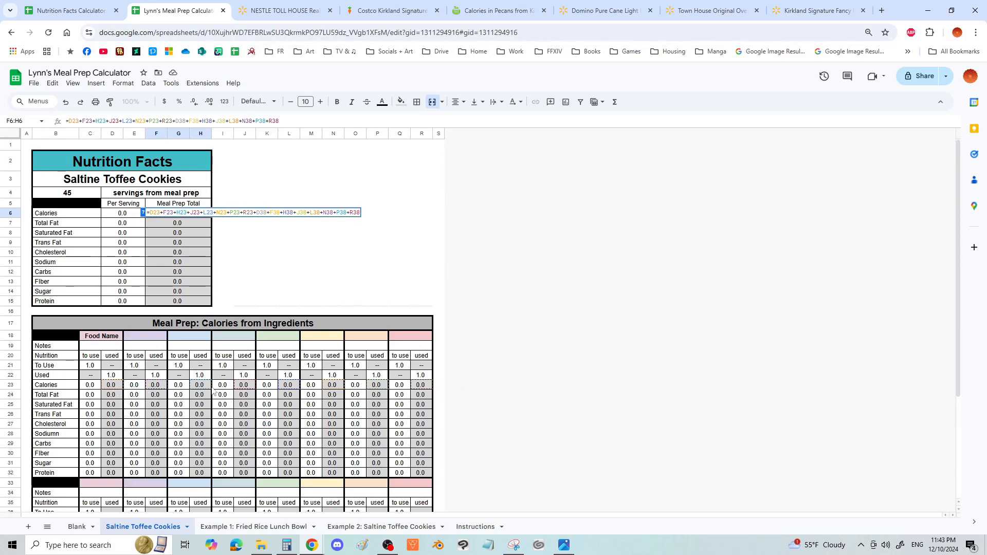
pyautogui.click(234, 347)
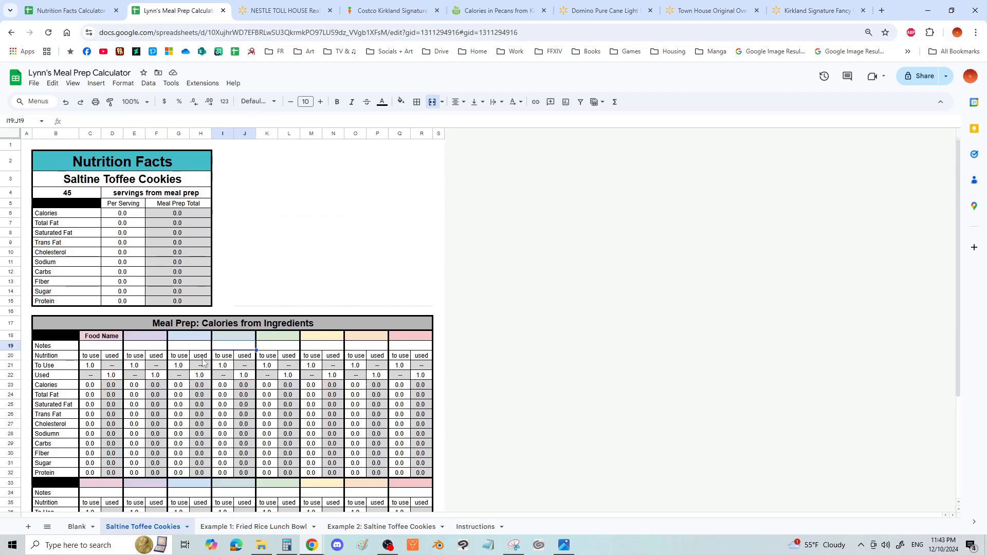
# - Check the formula in the first ingredient's used Calories cell, D23, against its To Use column
pyautogui.click(110, 385)
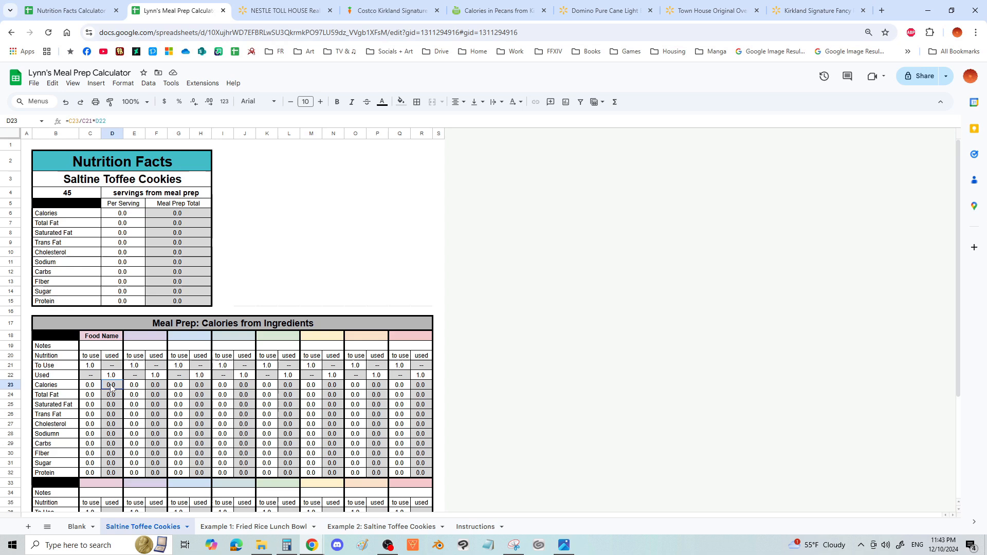
pyautogui.click(89, 360)
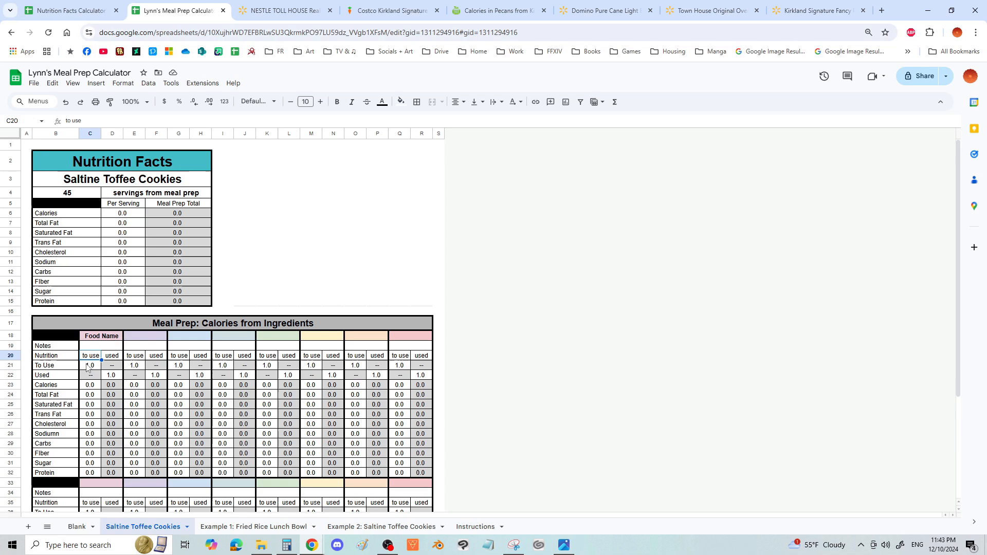
pyautogui.click(188, 422)
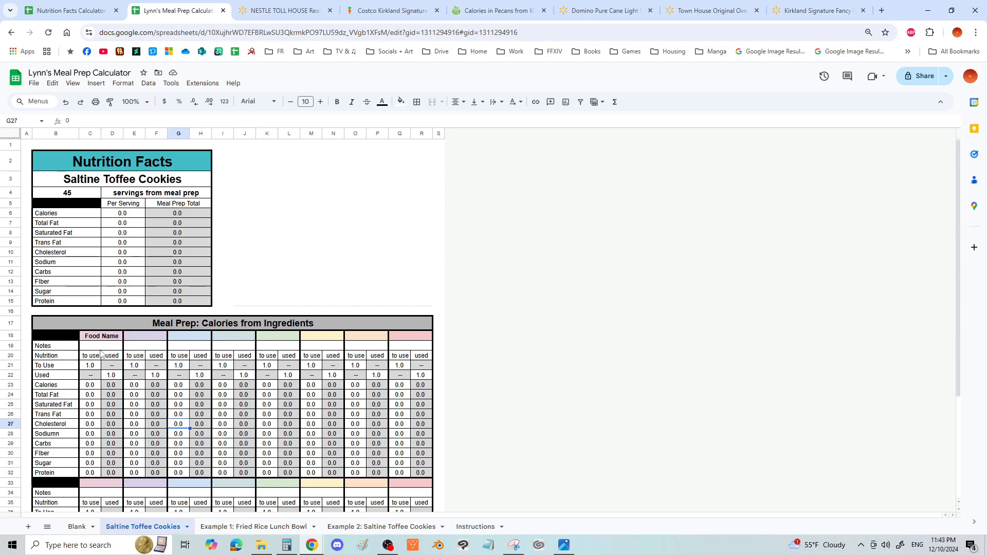
# - Enter sample data for the first ingredient: a Used amount of 3.5 and 100 to-use calories
pyautogui.click(109, 380)
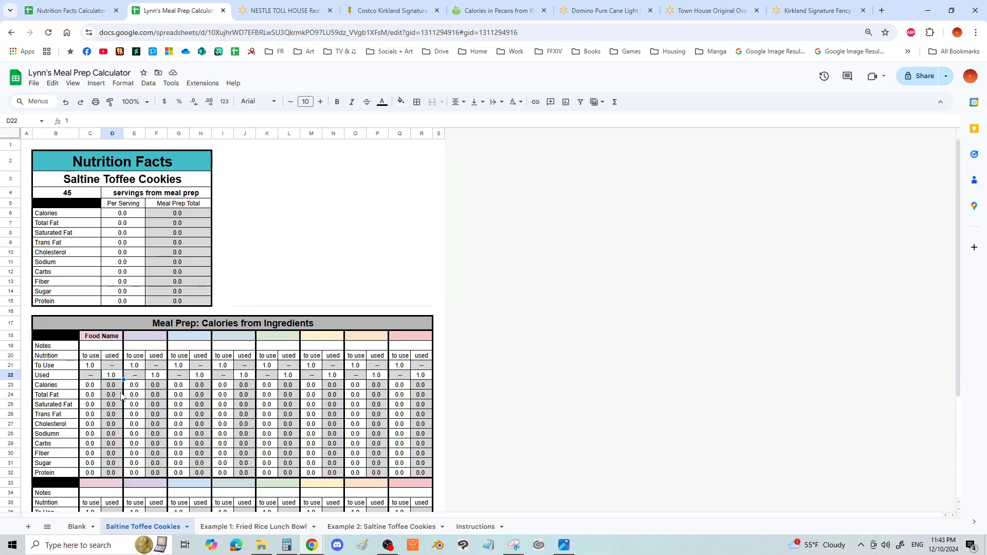
pyautogui.write('3.5')
pyautogui.click(126, 392)
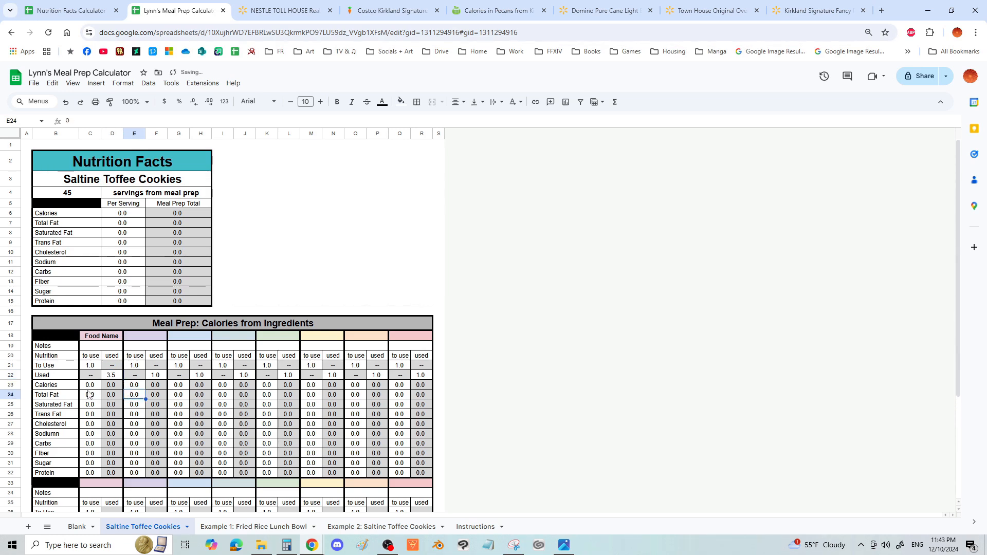
pyautogui.click(88, 389)
pyautogui.write('100')
pyautogui.press('Return')
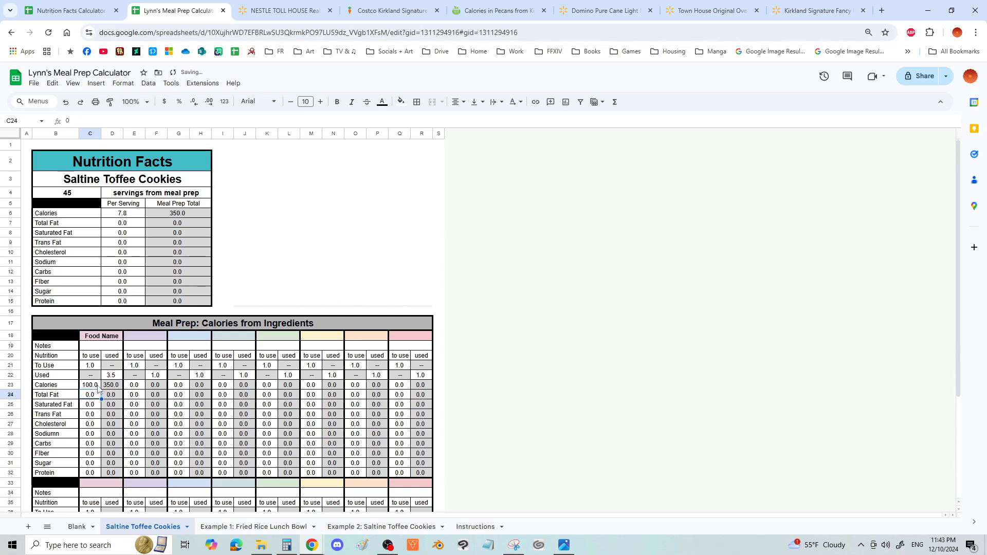
# - Examine how the first ingredient's used Calories and Total Fat formulas reference its To Use and Used amounts
pyautogui.click(95, 387)
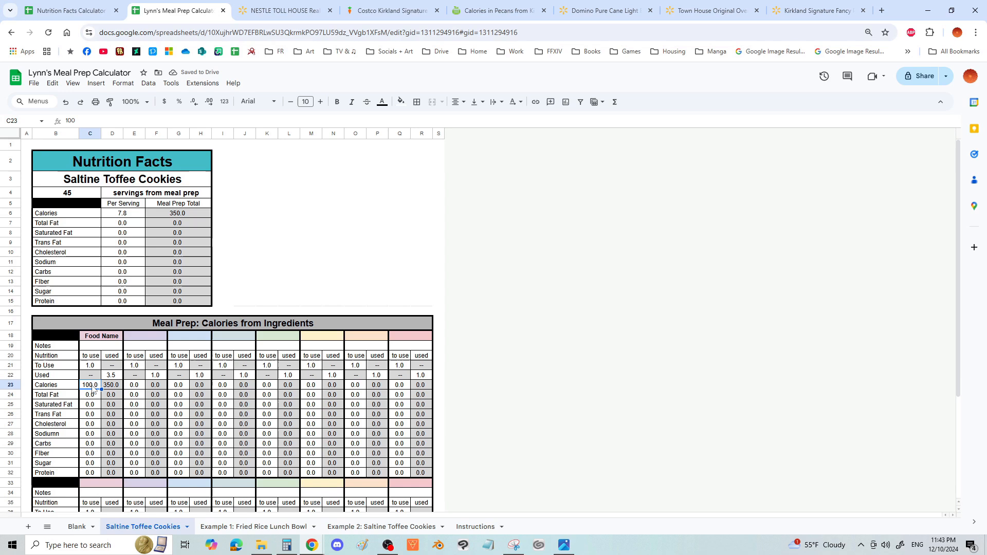
pyautogui.click(89, 368)
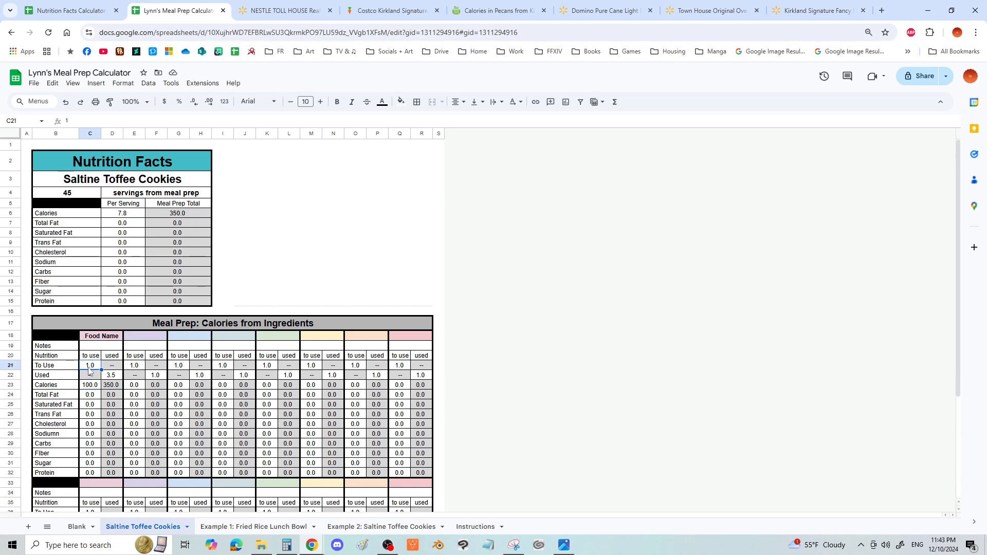
pyautogui.click(113, 377)
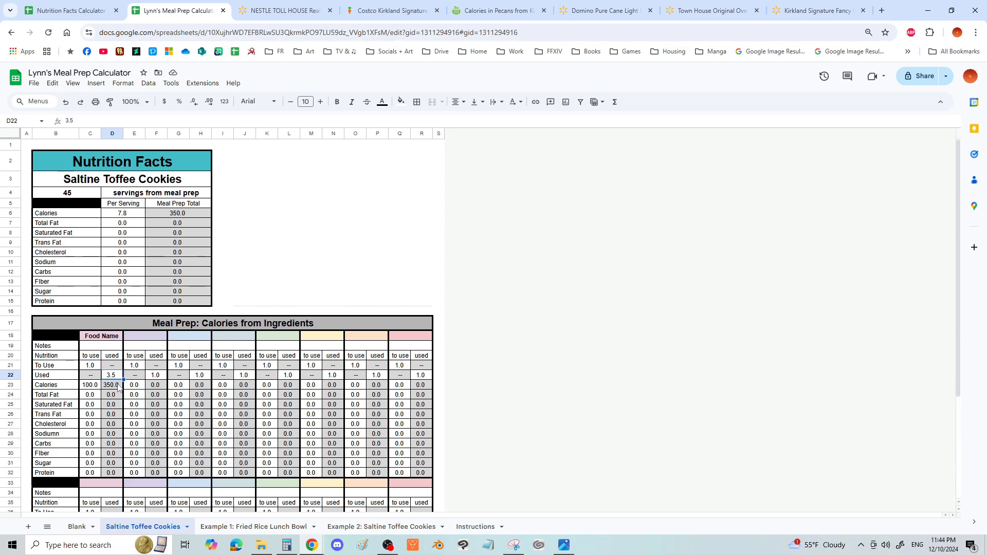
pyautogui.doubleClick(117, 386)
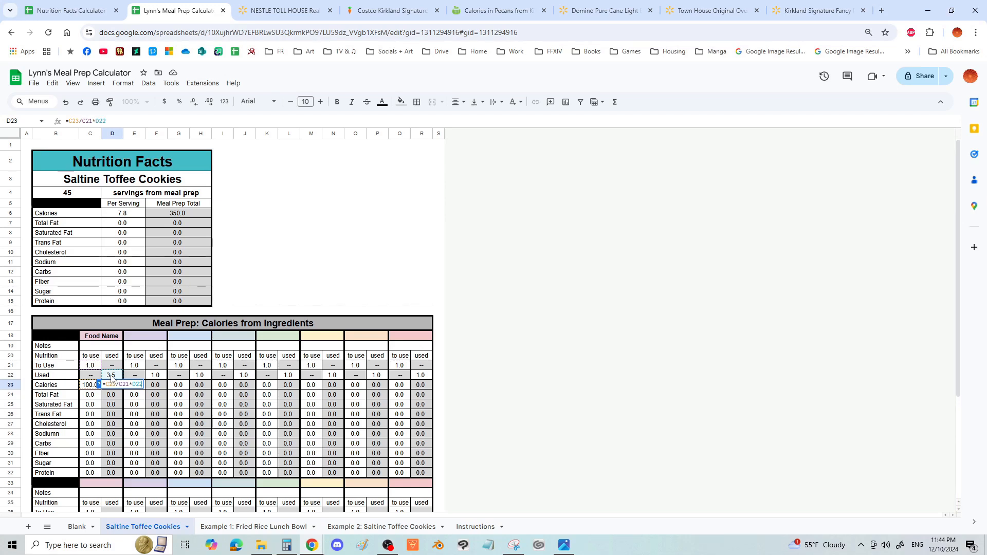
pyautogui.press('Return')
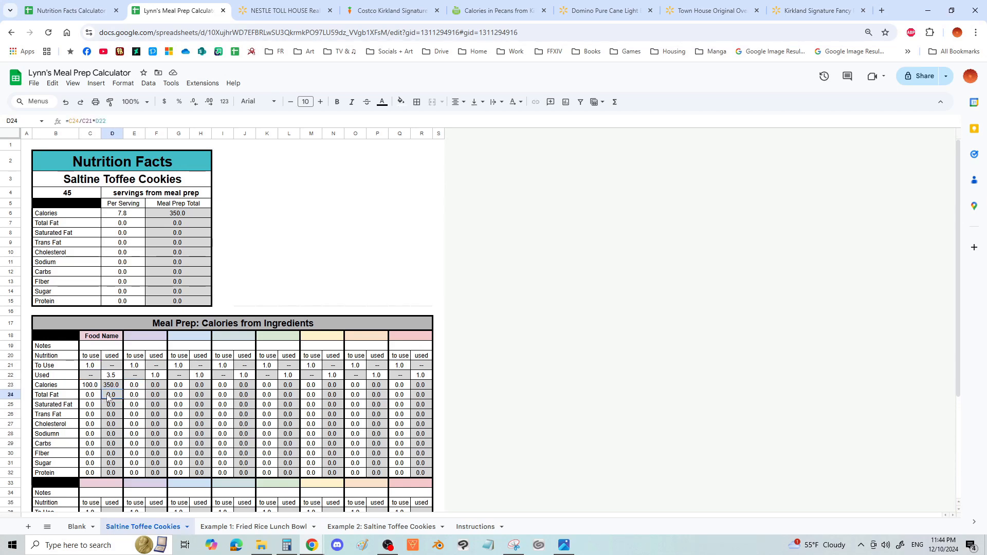
pyautogui.press('Return')
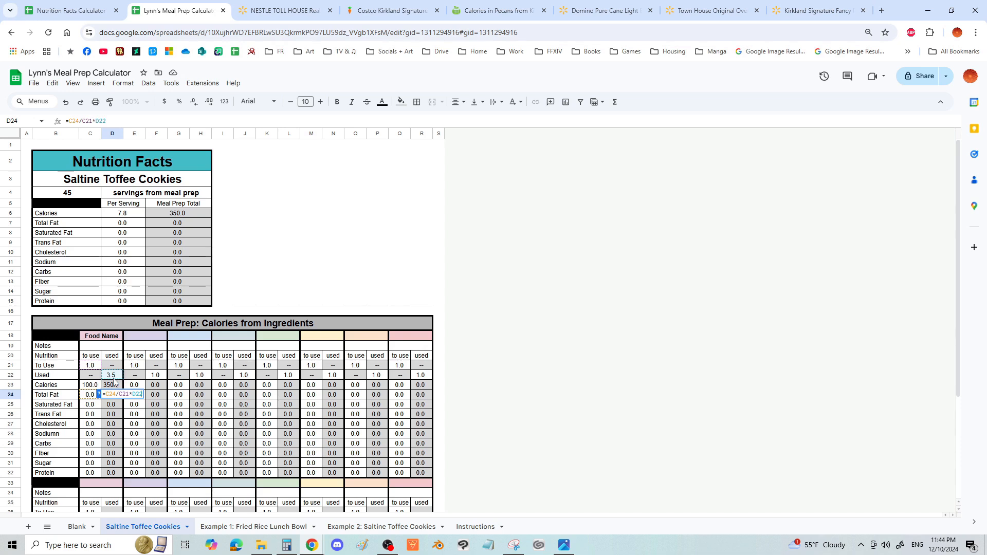
pyautogui.click(269, 398)
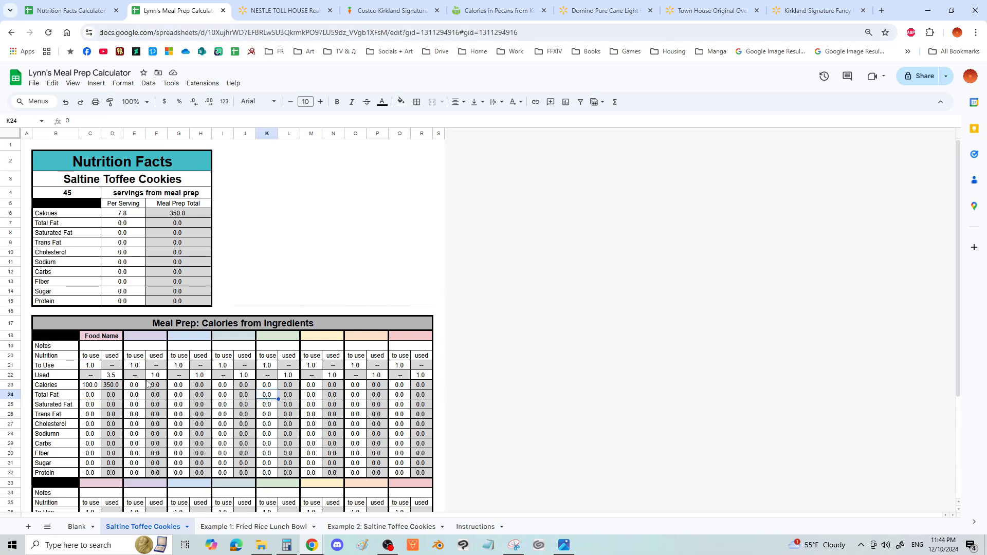
# - Compare the first ingredient's To Use amount in C21 with its Used amount in D22, and check its Notes cell
pyautogui.click(105, 371)
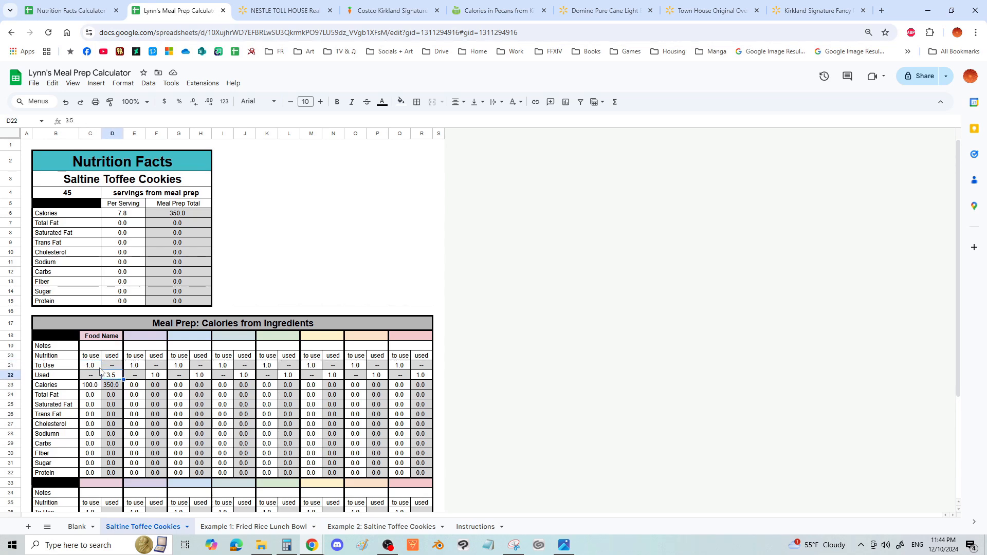
pyautogui.click(94, 368)
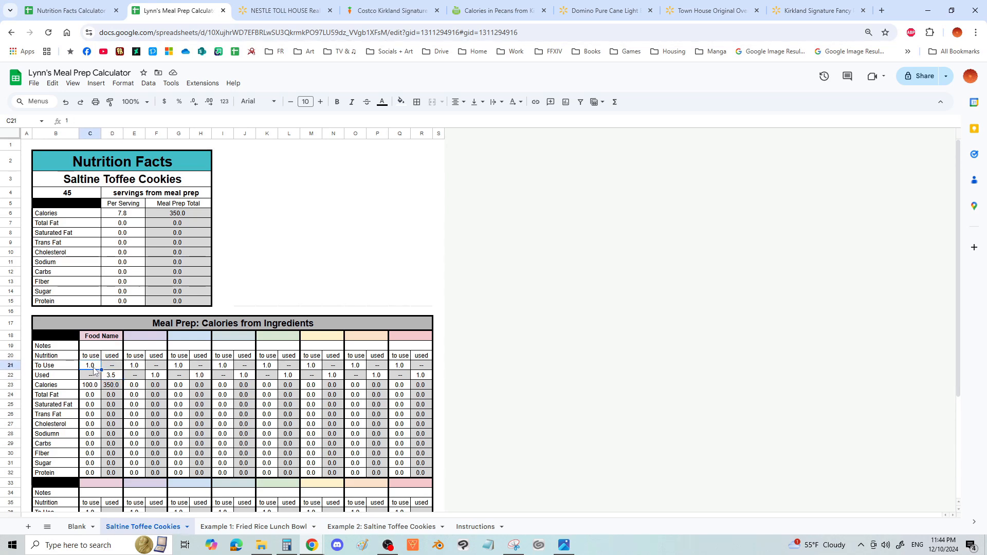
pyautogui.click(110, 378)
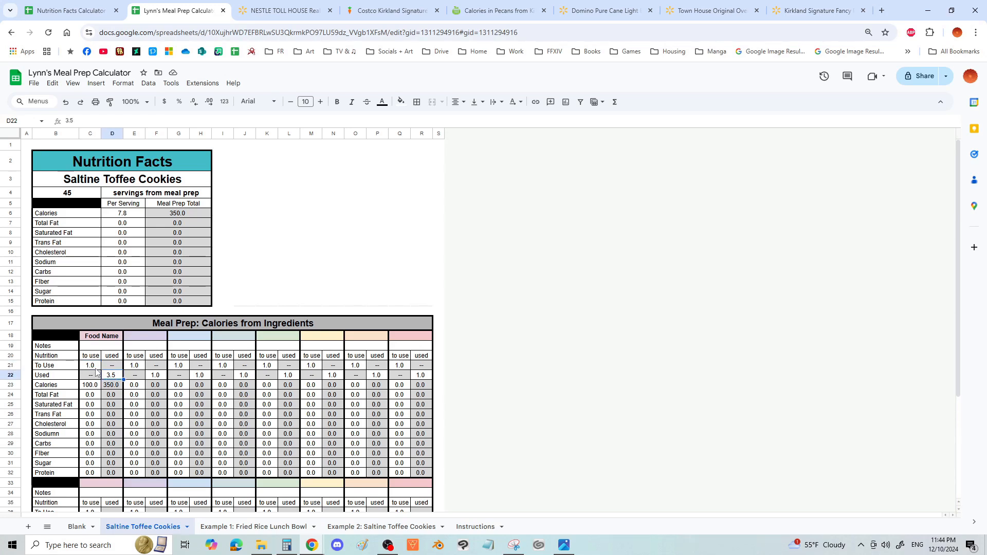
pyautogui.click(95, 369)
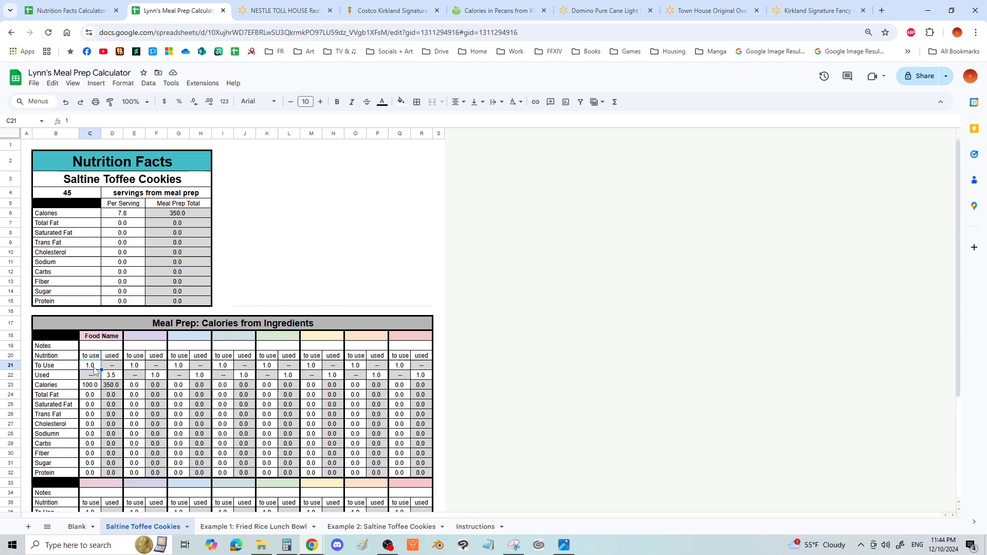
pyautogui.click(116, 377)
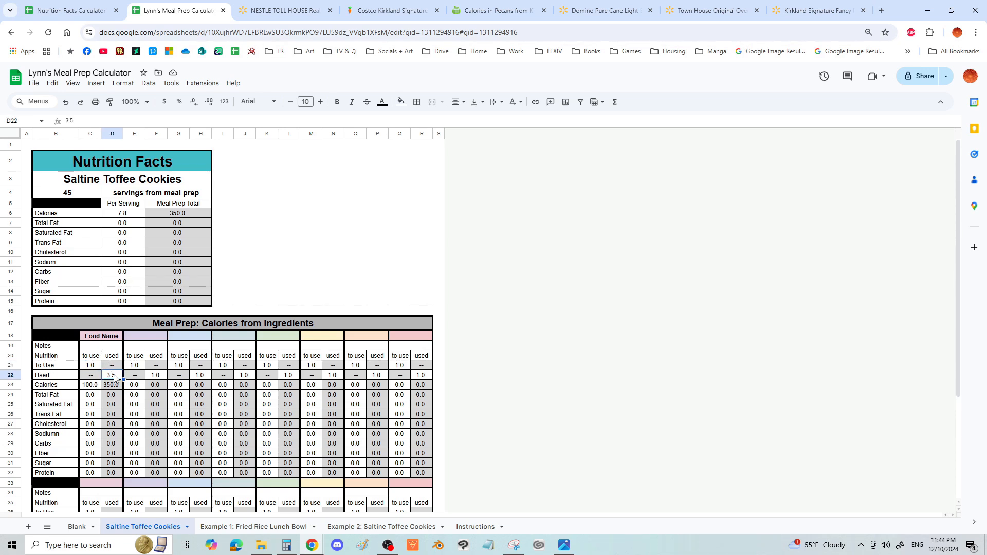
pyautogui.click(89, 349)
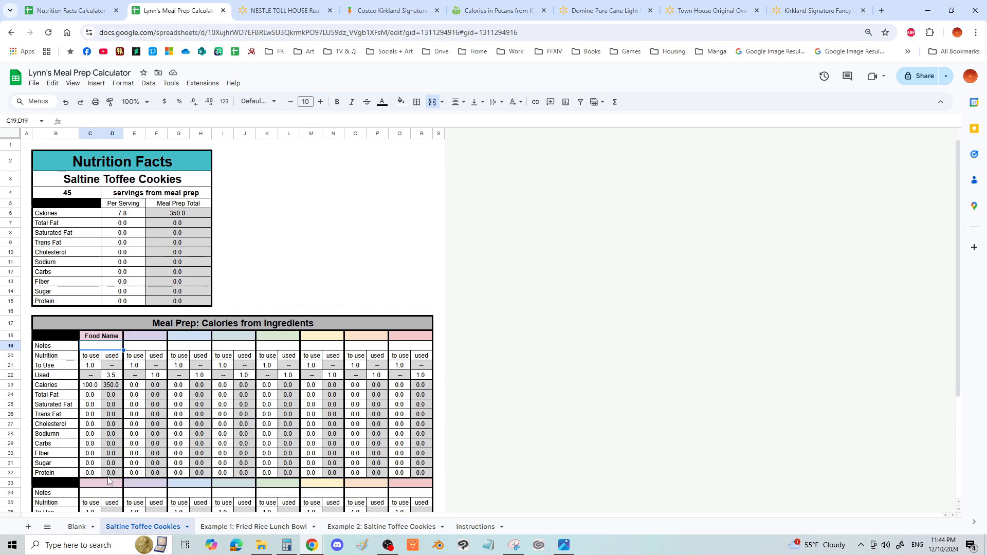
# - Clear the first ingredient's to-use nutrition values in C23:C32 and its Used amount in D22
pyautogui.moveTo(96, 391); pyautogui.dragTo(88, 473)
pyautogui.press('Delete')
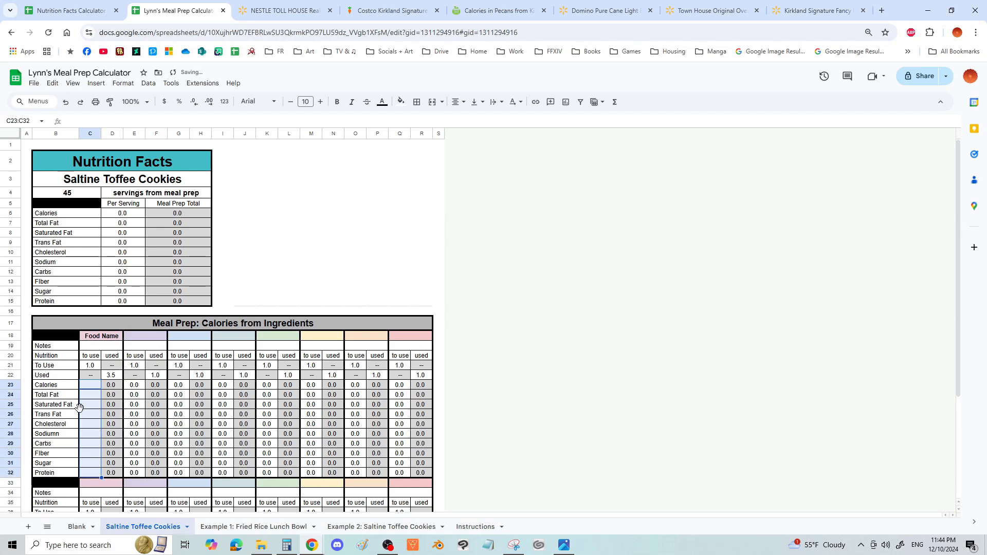
pyautogui.click(114, 377)
pyautogui.press('Delete')
# - Try a To Use amount of 0 for the first ingredient in C21, and reset it to 1
pyautogui.click(93, 367)
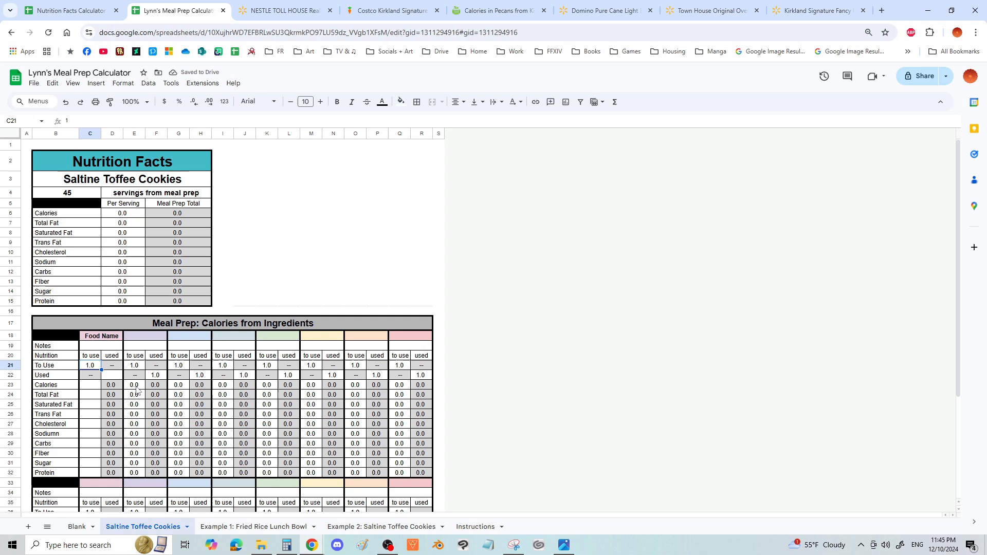
pyautogui.write('0')
pyautogui.press('Return')
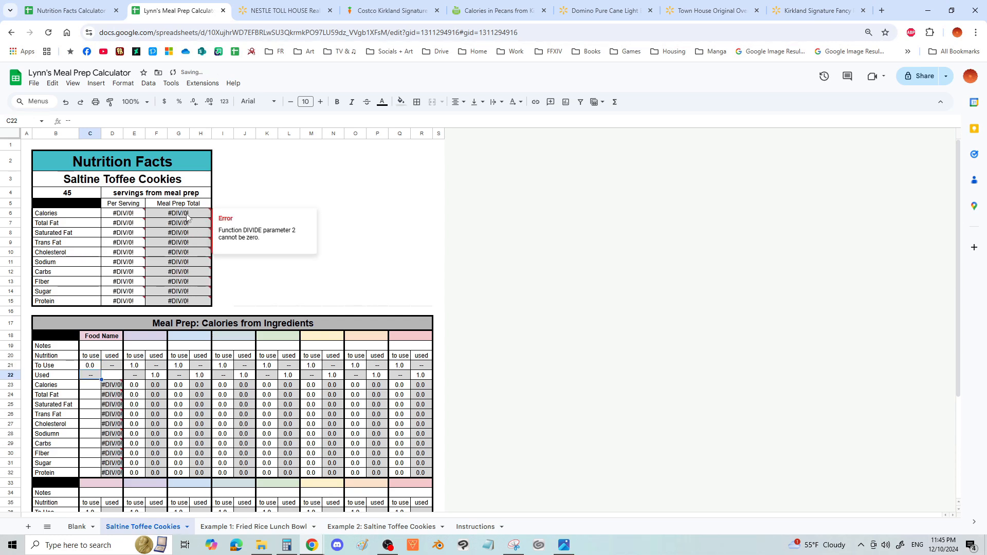
pyautogui.press('Up')
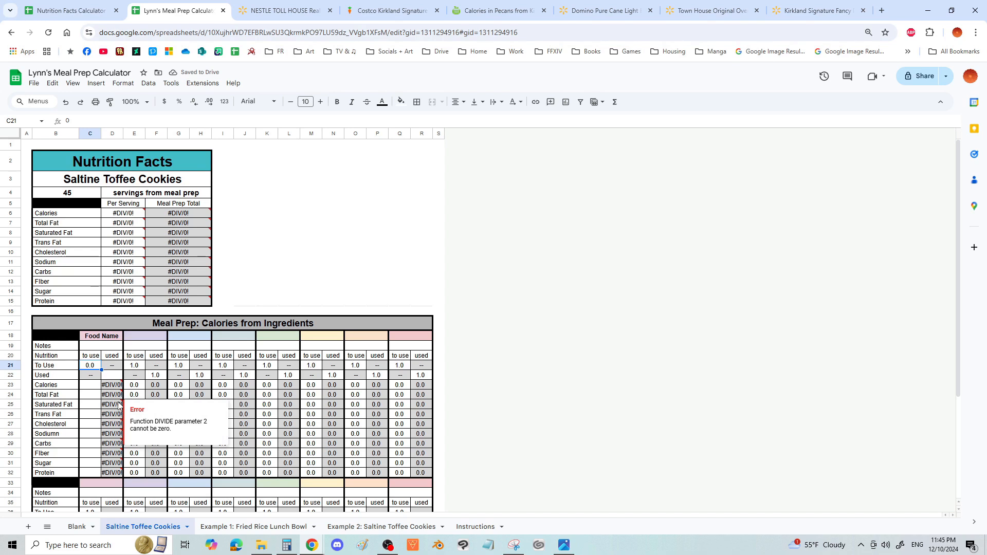
pyautogui.write('1')
pyautogui.press('Return')
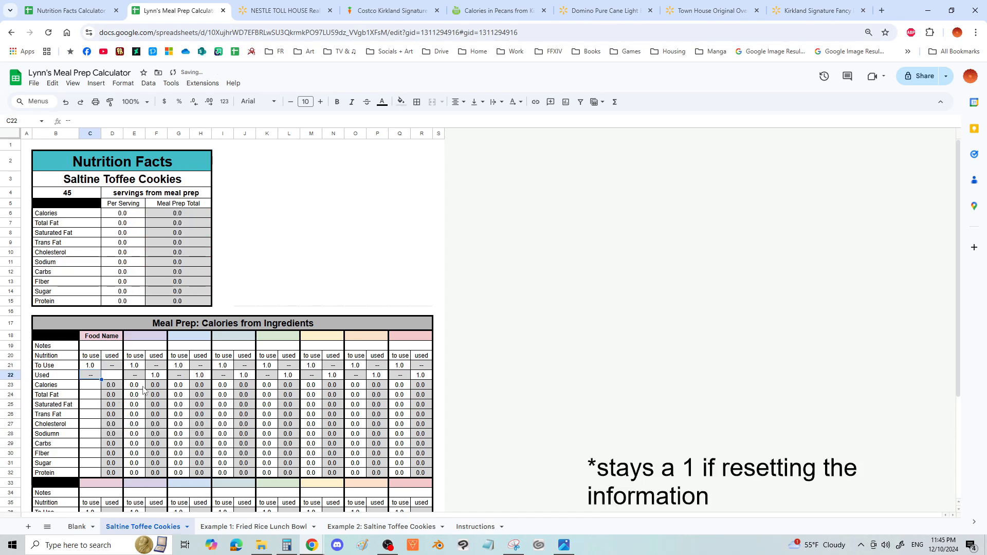
pyautogui.click(135, 397)
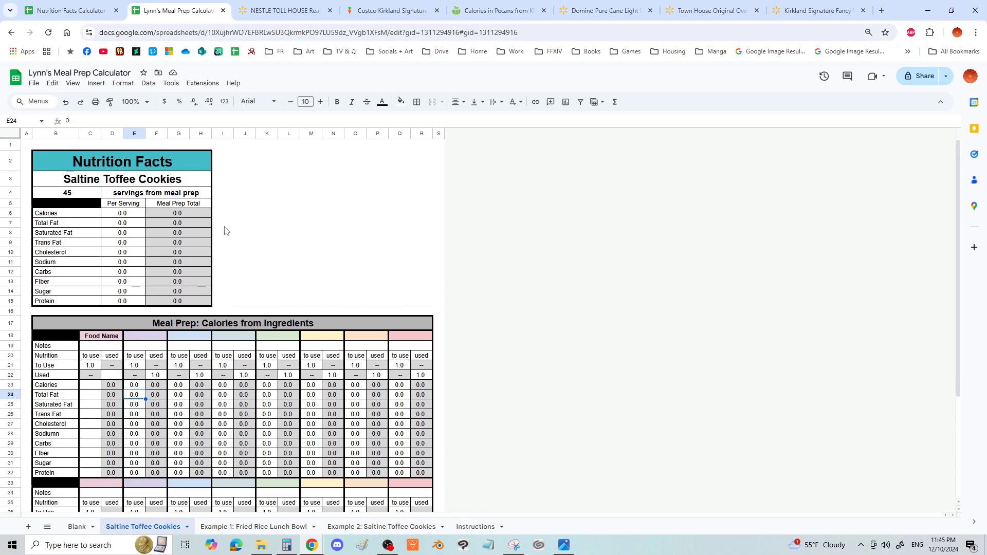
pyautogui.click(186, 213)
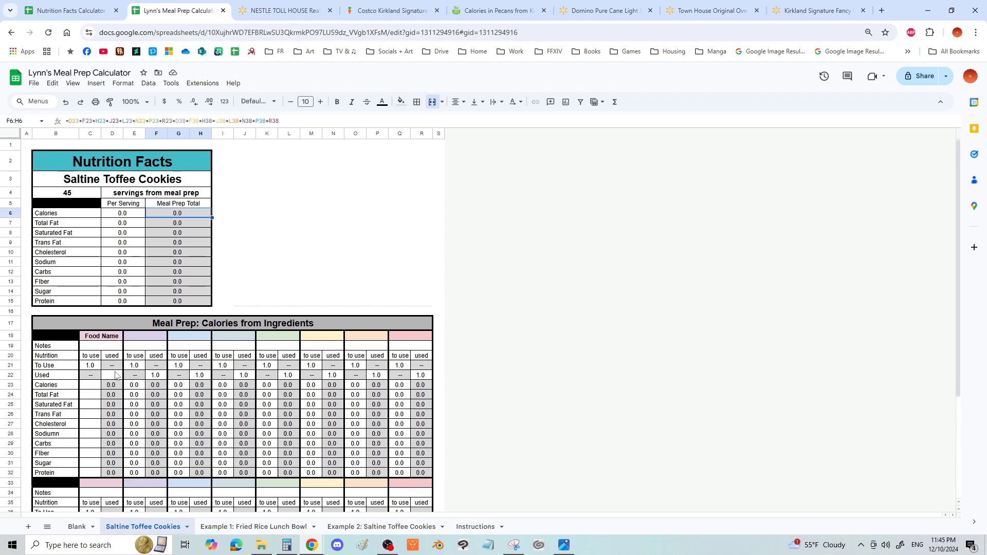
pyautogui.click(216, 216)
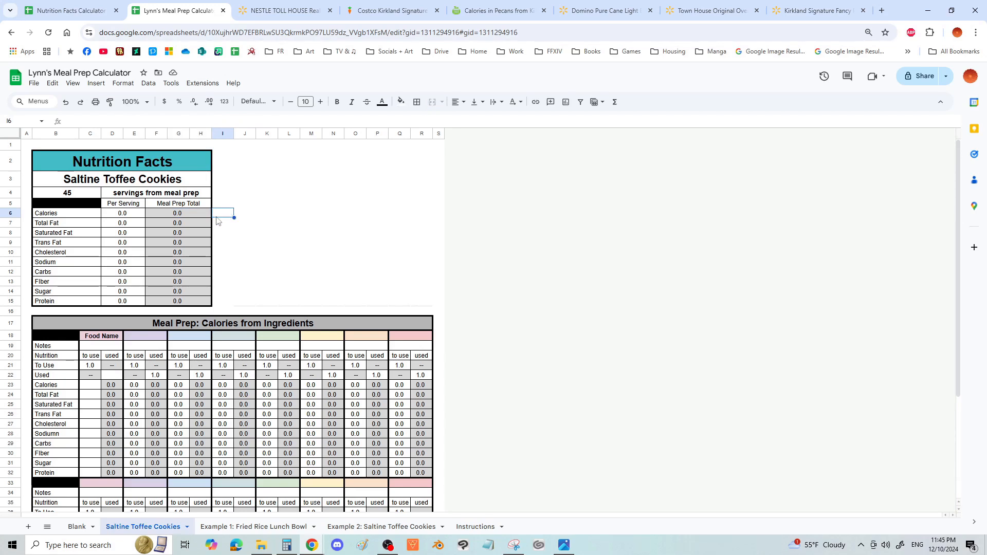
pyautogui.click(248, 204)
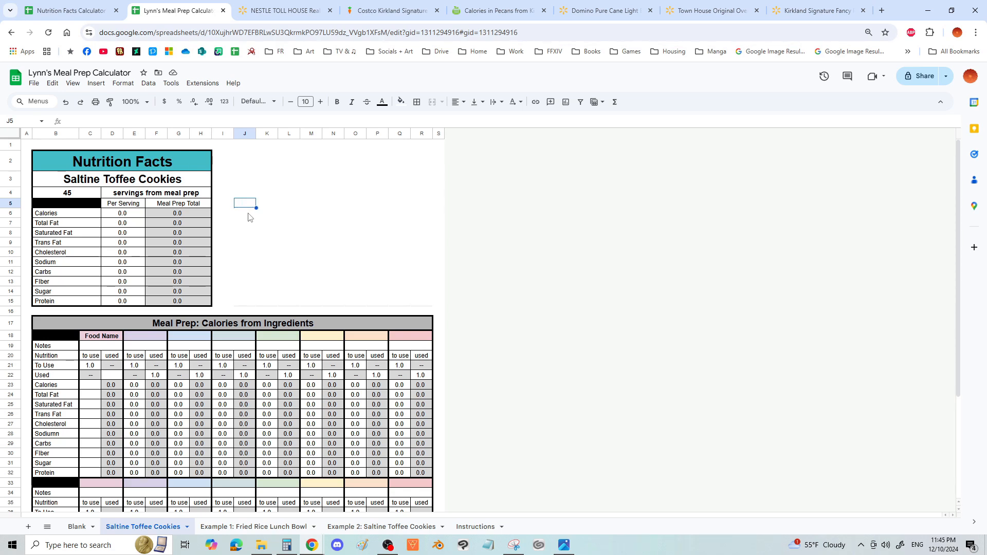
pyautogui.moveTo(249, 217); pyautogui.dragTo(412, 304)
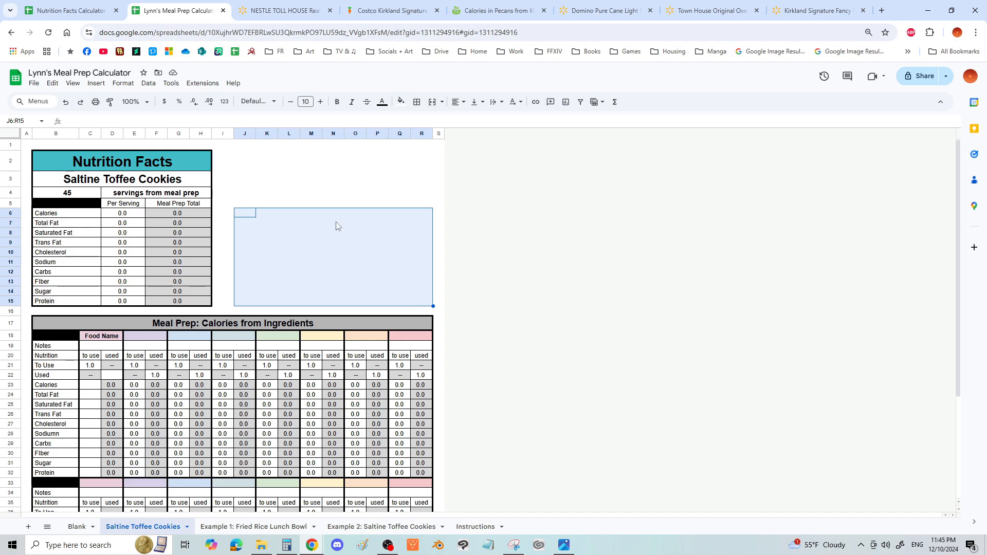
pyautogui.click(95, 367)
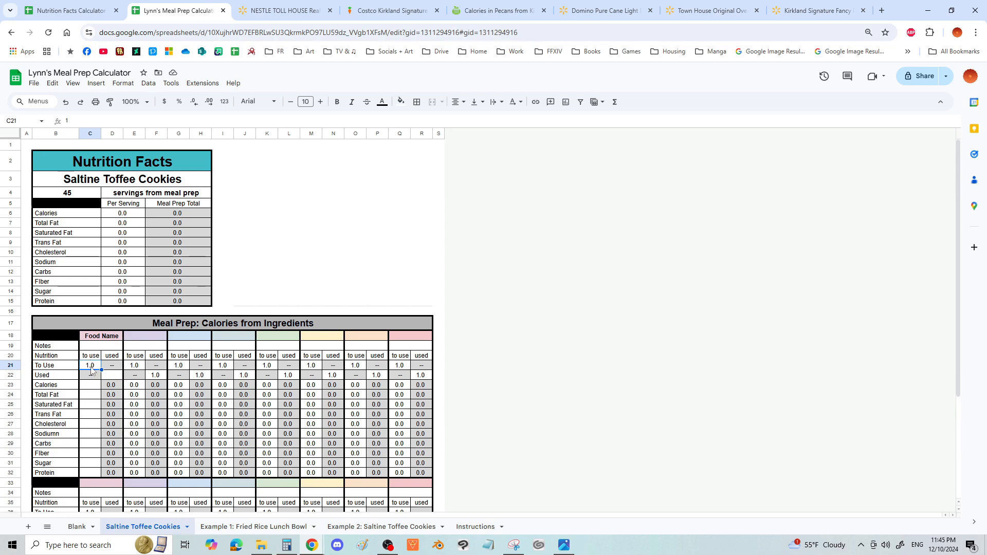
pyautogui.click(107, 375)
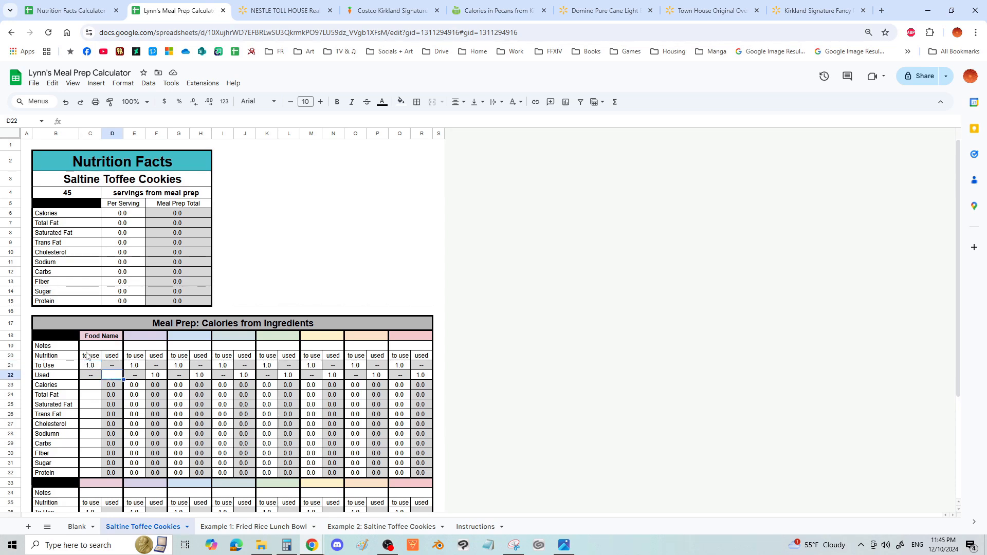
pyautogui.moveTo(87, 350); pyautogui.dragTo(113, 378)
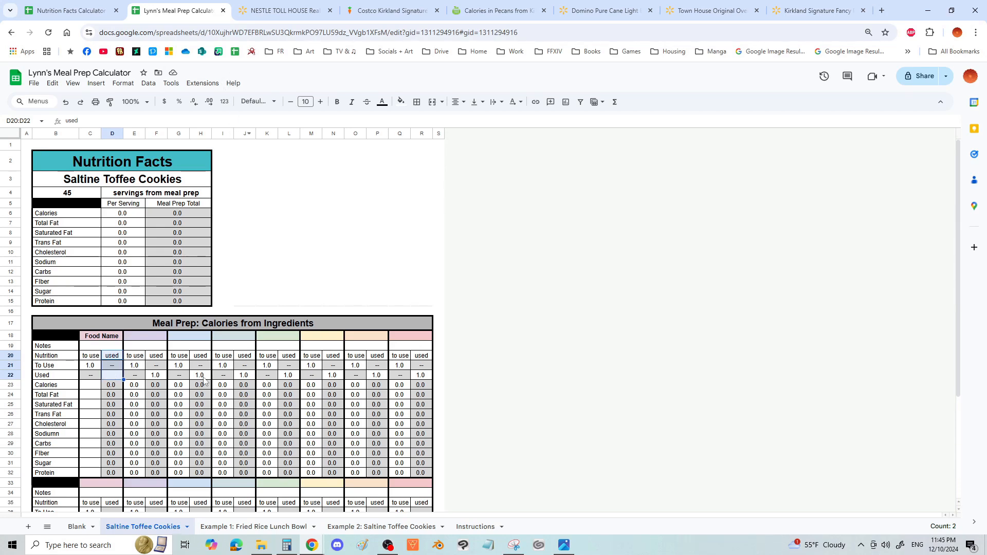
pyautogui.click(109, 342)
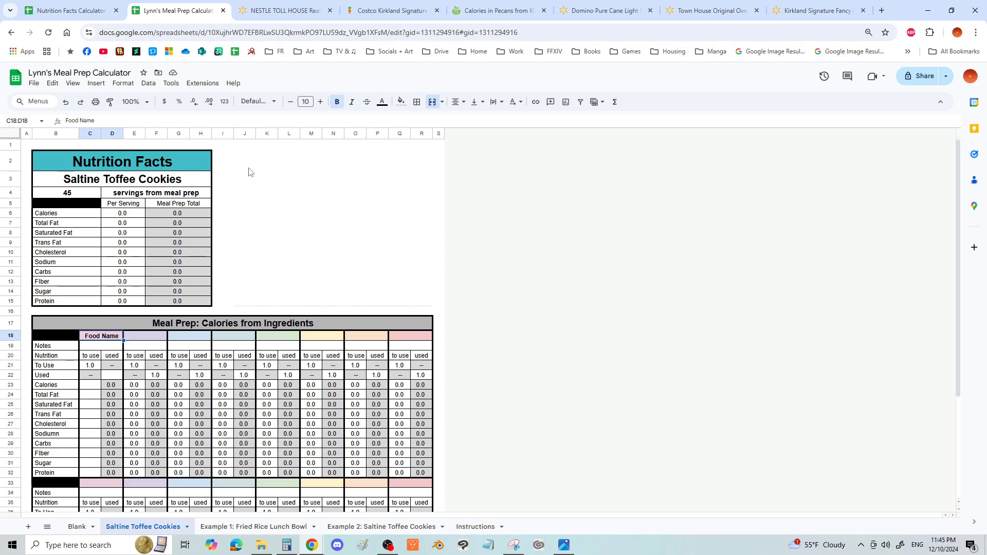
pyautogui.click(223, 160)
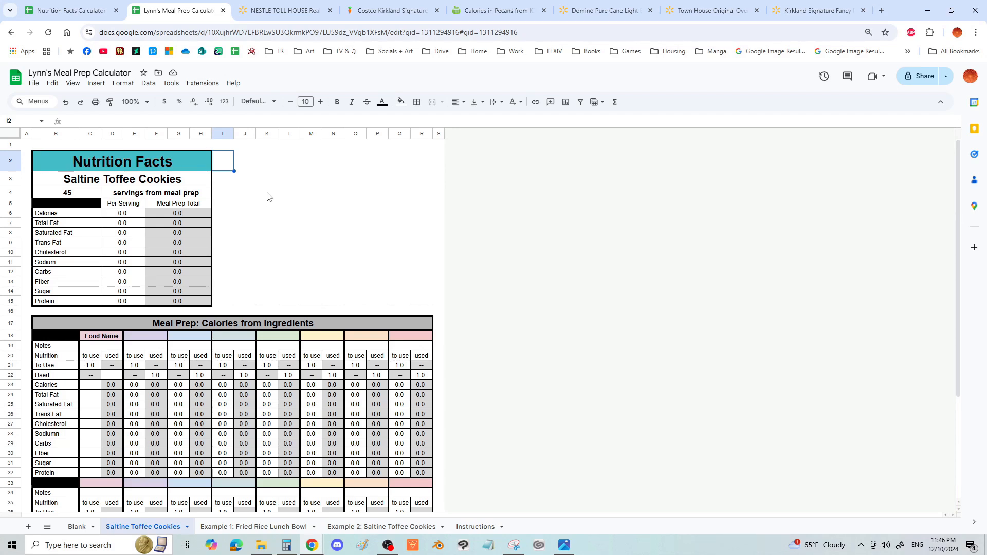
pyautogui.click(249, 165)
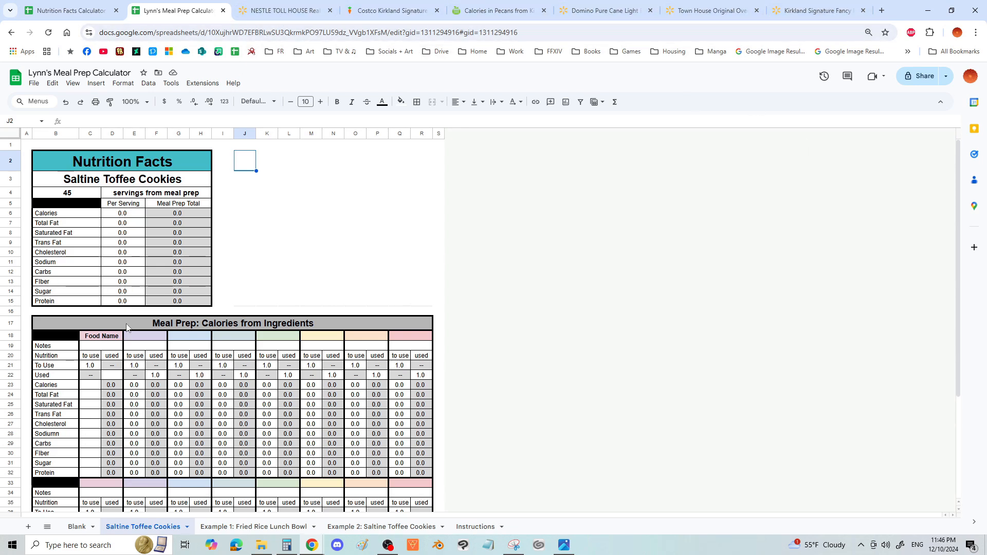
pyautogui.click(150, 358)
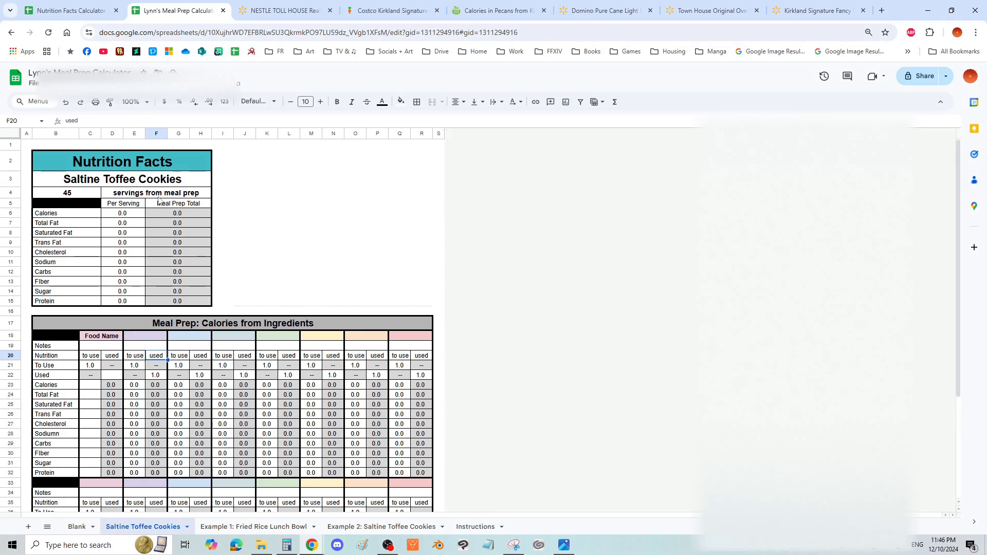
# - On the Walmart page for Nestle Toll House Semi Sweet Chocolate Baking Chips, examine the product images showing the nutrition label
pyautogui.click(282, 12)
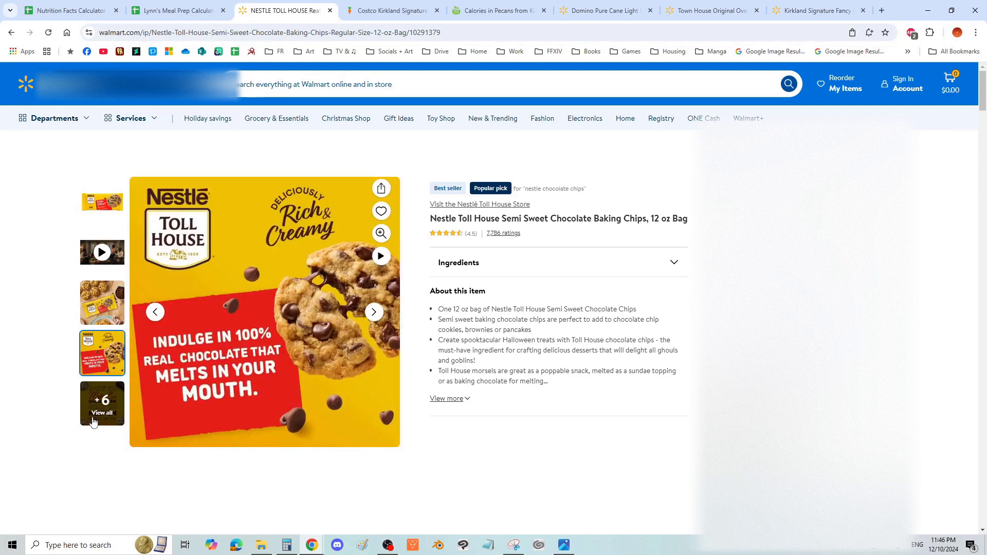
pyautogui.click(96, 406)
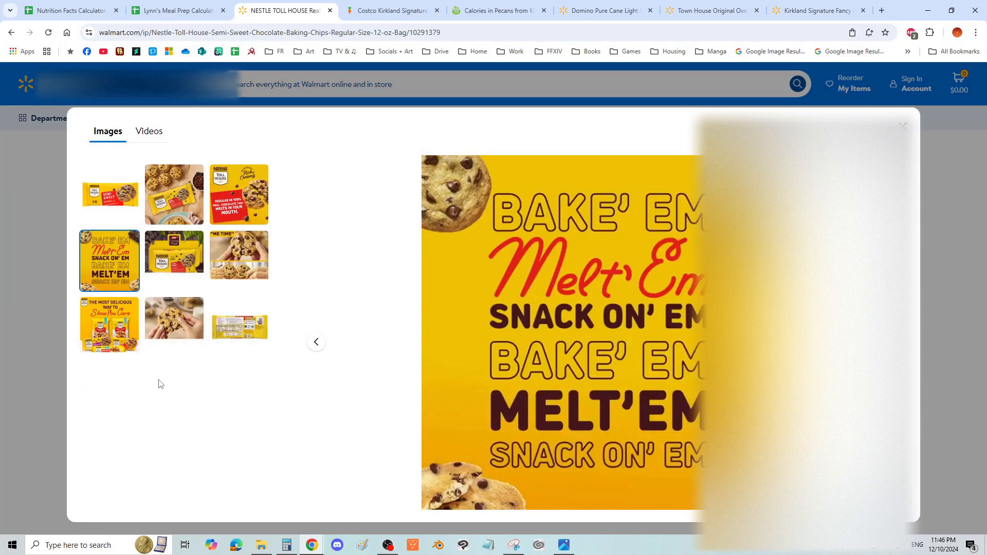
pyautogui.click(236, 339)
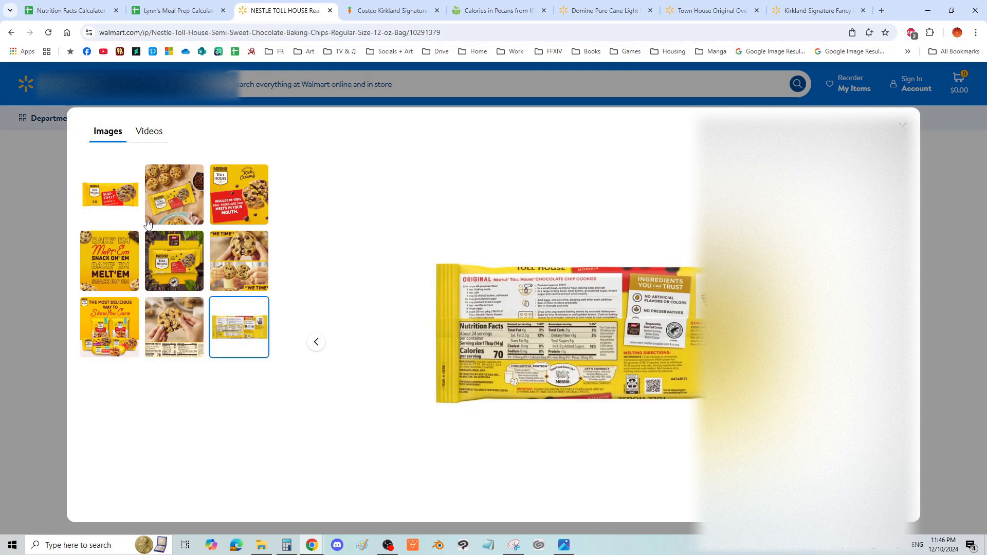
pyautogui.click(113, 201)
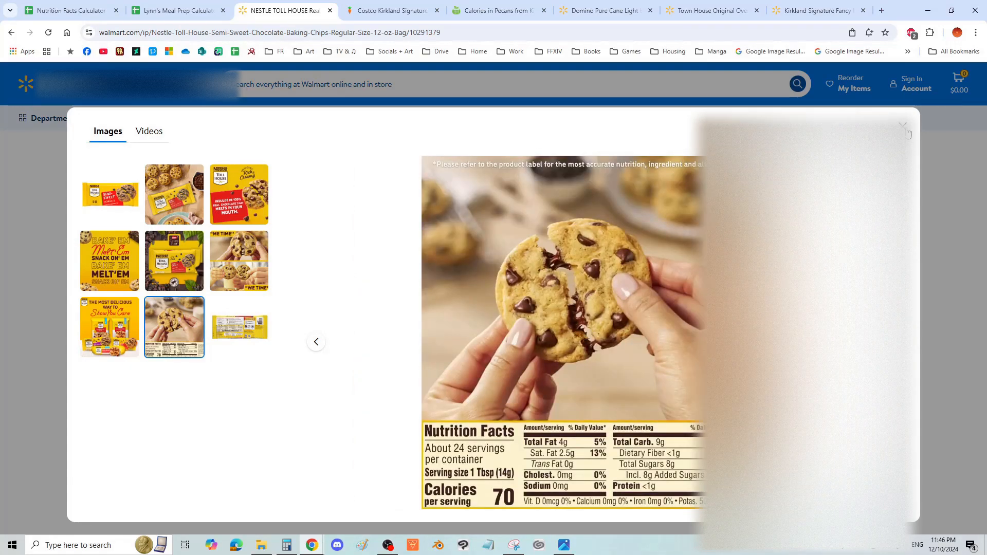
pyautogui.click(903, 127)
# - Look through the rest of the chocolate chips' product page for written nutrition information
pyautogui.scroll(-3, 441, 339)
pyautogui.scroll(-15, 389, 341)
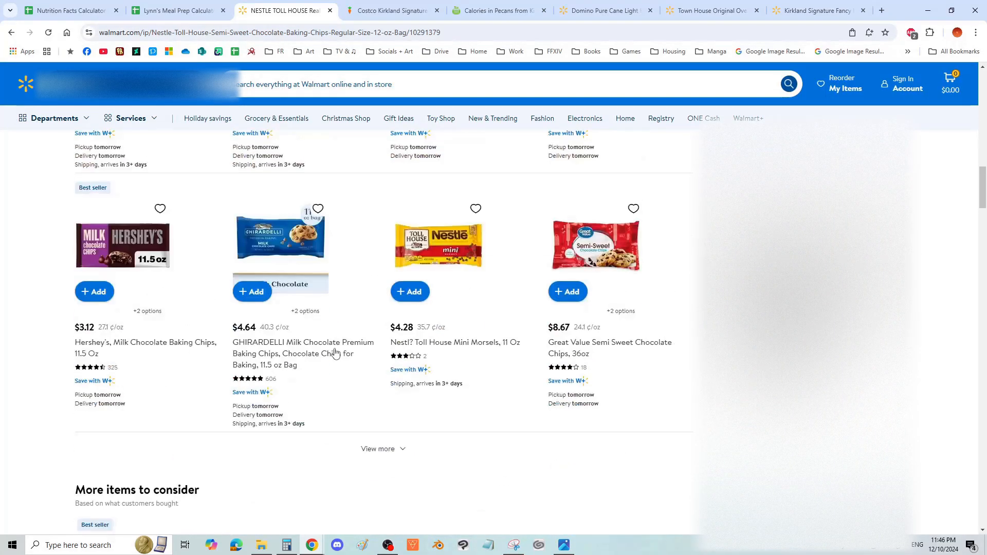
pyautogui.scroll(-6, 278, 375)
pyautogui.scroll(-13, 242, 374)
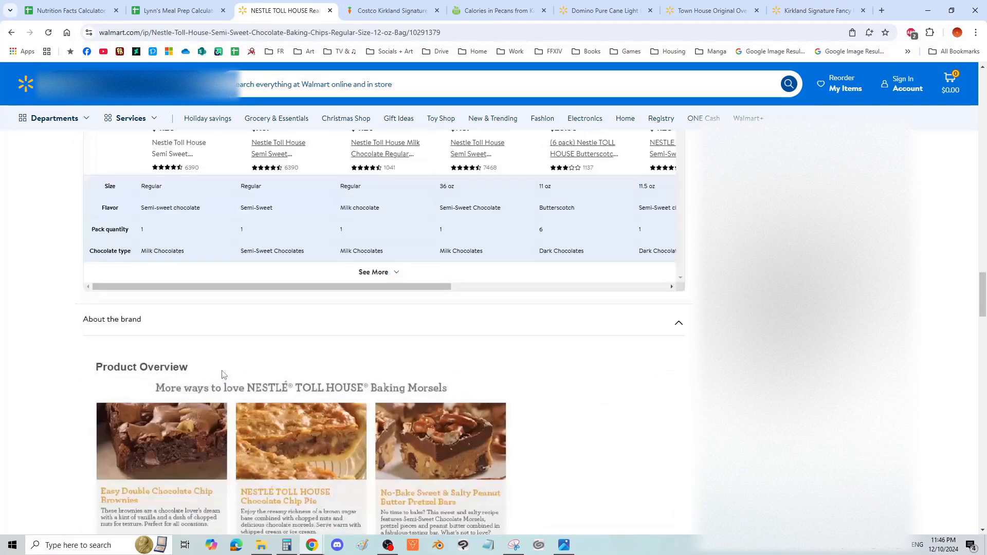
pyautogui.scroll(6, 221, 373)
pyautogui.scroll(-7, 224, 362)
pyautogui.scroll(-10, 223, 360)
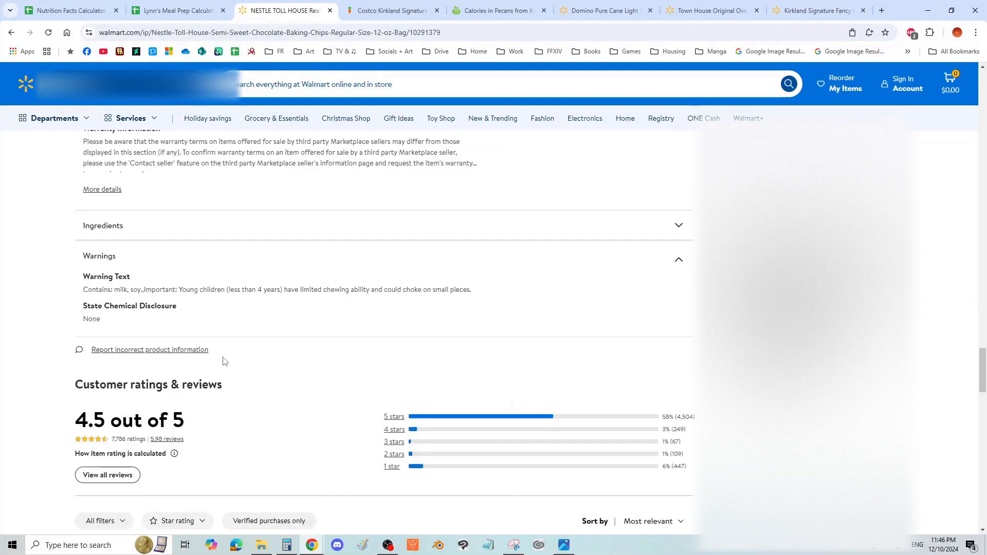
# - Examine the nutrition label image of the Kirkland Signature Organic Salted Butter on Instacart
pyautogui.hotkey('ctrl', 'Tab')
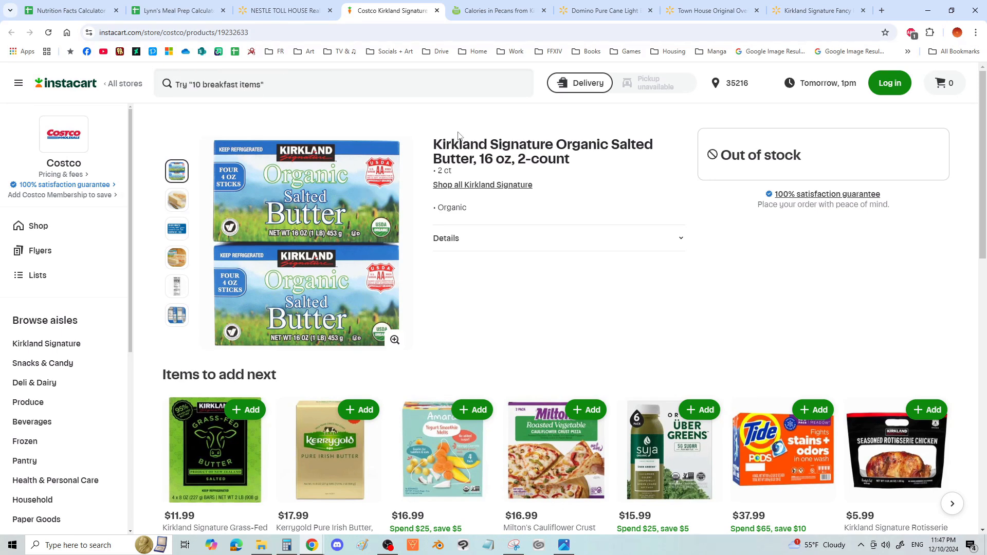
pyautogui.moveTo(436, 139); pyautogui.dragTo(440, 139)
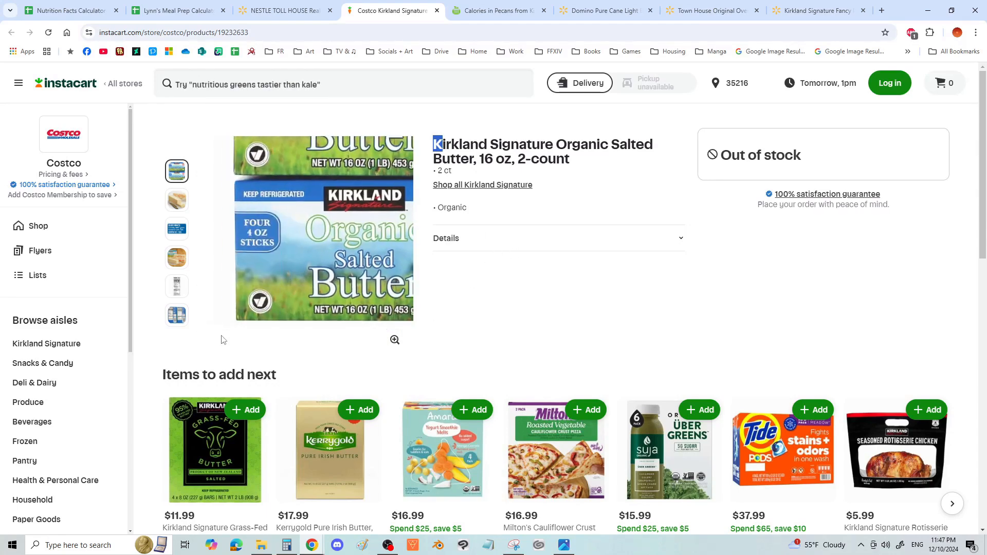
pyautogui.click(172, 294)
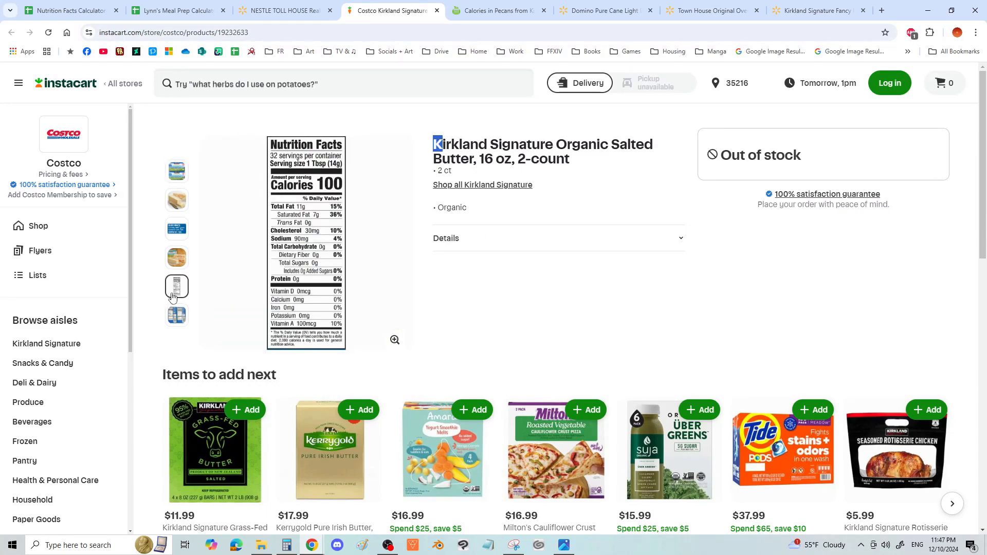
# - Read the serving size and nutrition values of the Kirkland Signature pecans on Nutritionix
pyautogui.hotkey('ctrl', 'Tab')
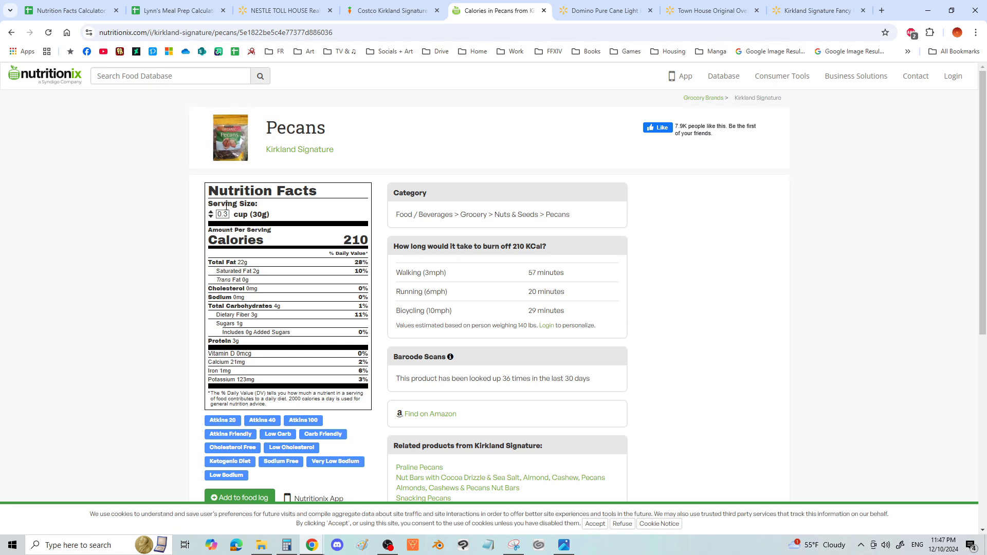
pyautogui.moveTo(242, 213); pyautogui.dragTo(360, 343)
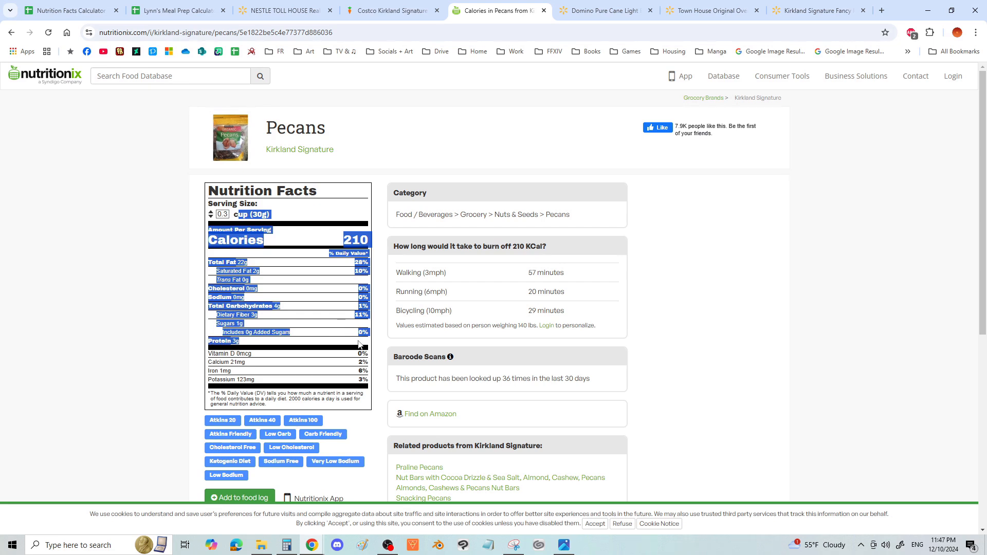
pyautogui.click(242, 224)
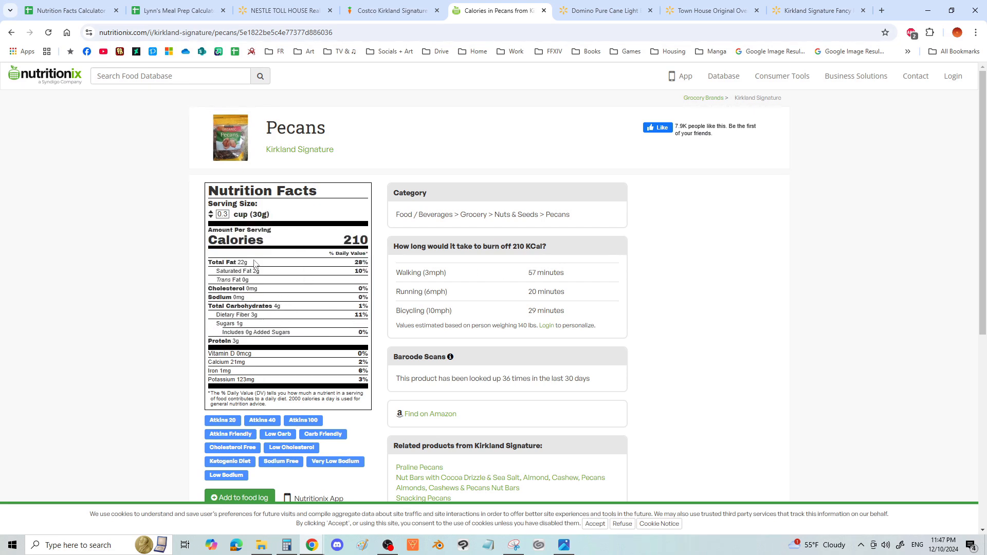
# - Look through the Domino Light Brown Sugar package images on Walmart to find the net weight
pyautogui.click(618, 12)
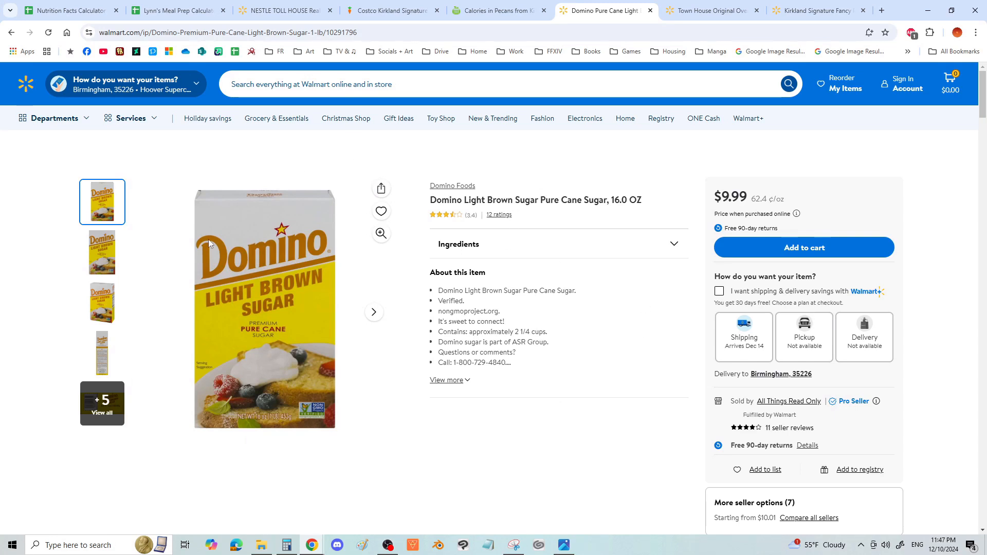
pyautogui.click(108, 265)
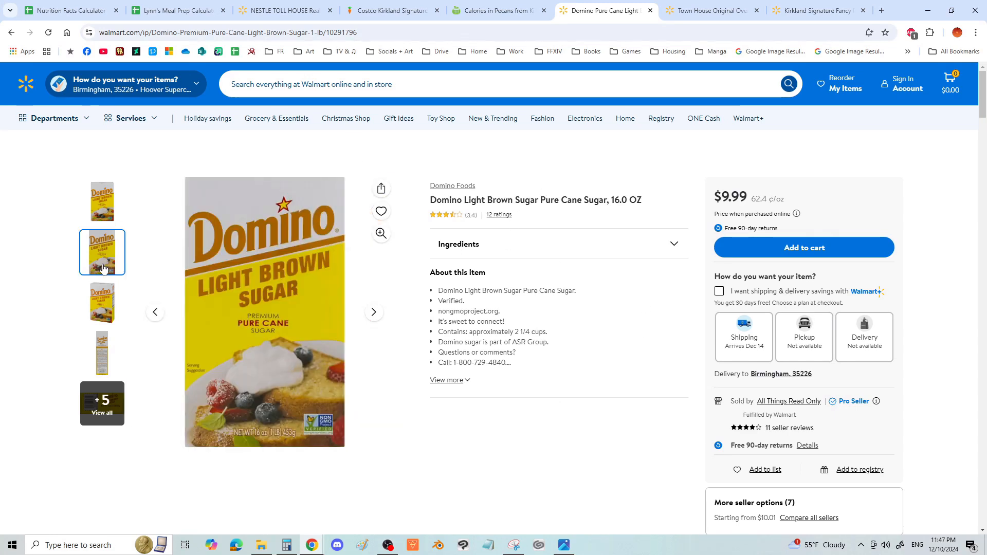
pyautogui.click(109, 308)
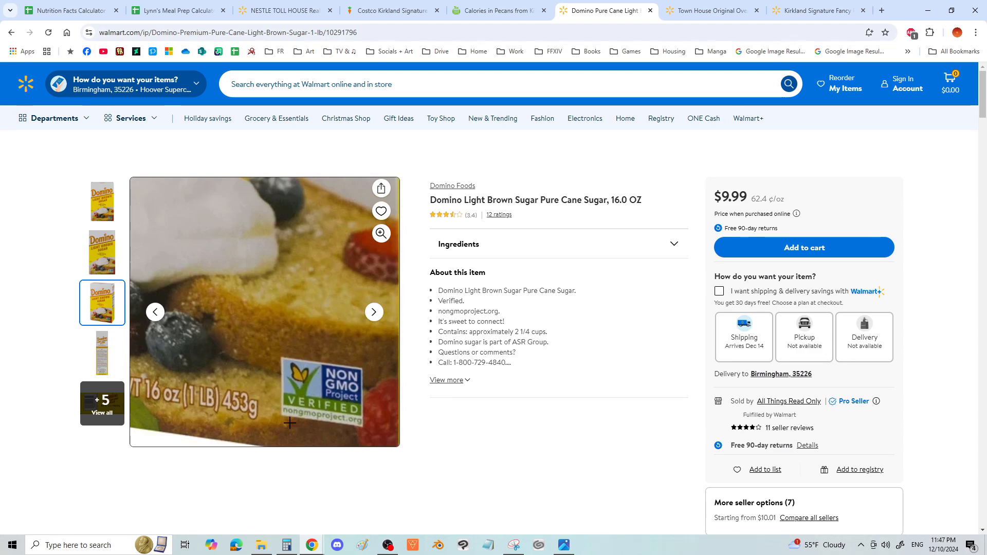
# - Check the result of 453 ÷ 3 in the Calculator app for the brown sugar portion, and minimize the app
pyautogui.click(286, 545)
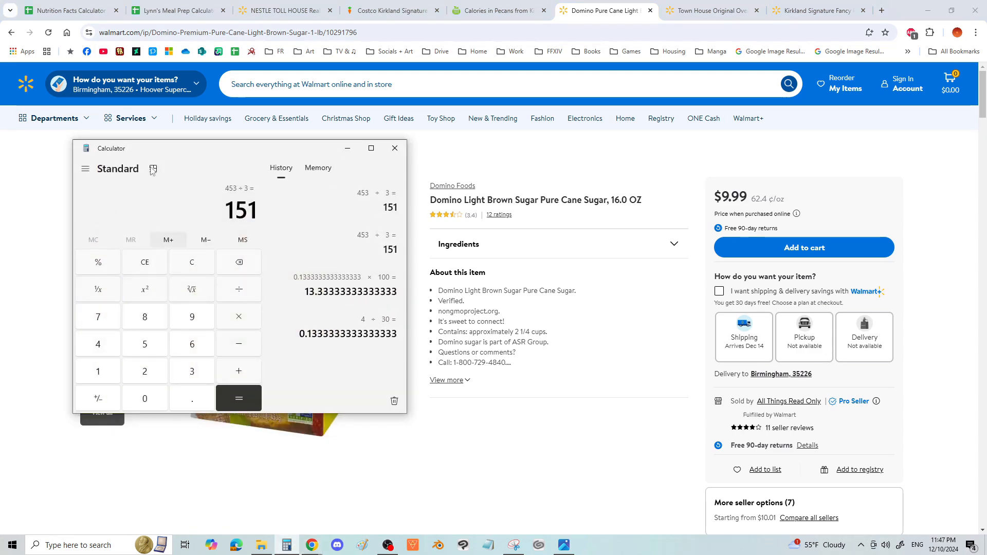
pyautogui.moveTo(228, 206); pyautogui.dragTo(261, 211)
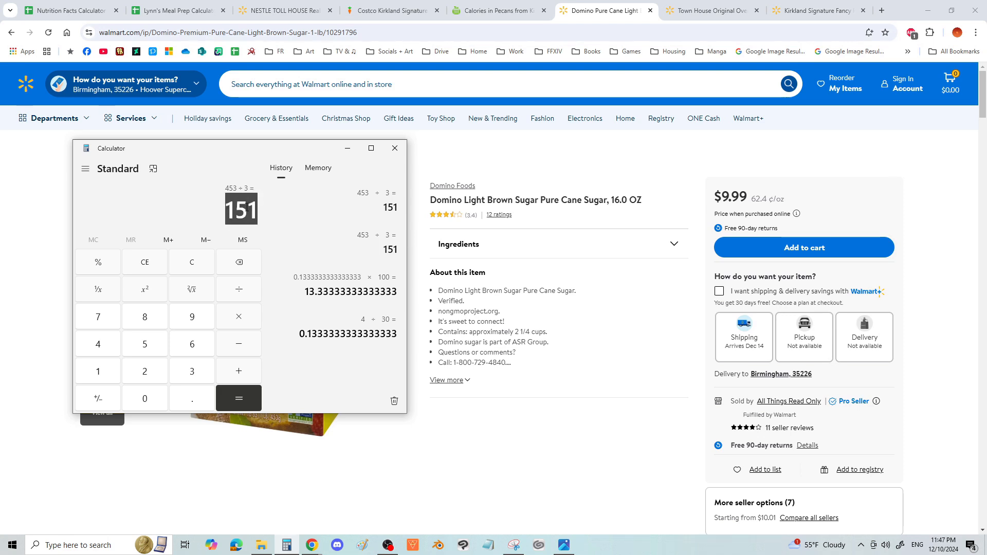
pyautogui.click(348, 148)
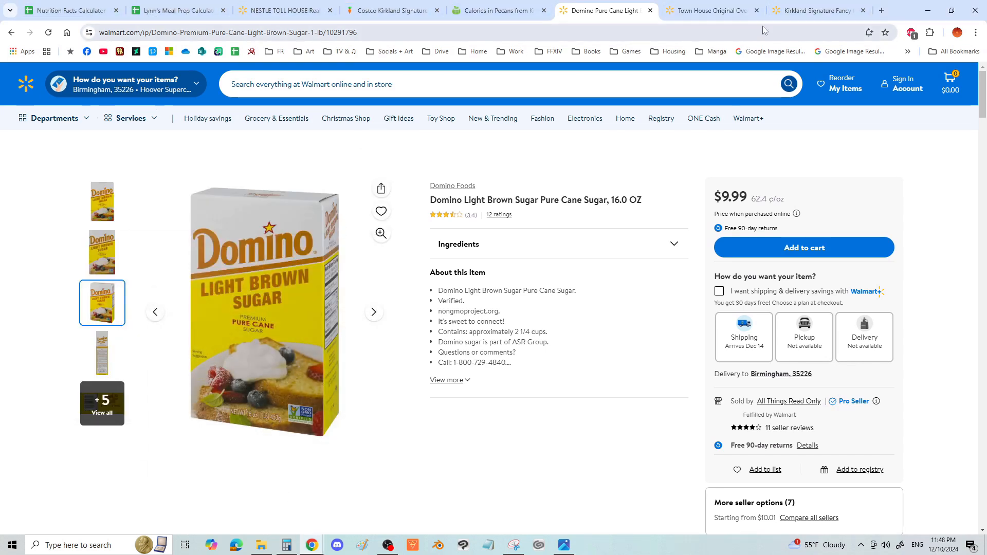
# - In the Saltine Toffee Cookies sheet of Lynn's Meal Prep Calculator, fill the Per Serving cells D6:E15 with gray
pyautogui.click(93, 10)
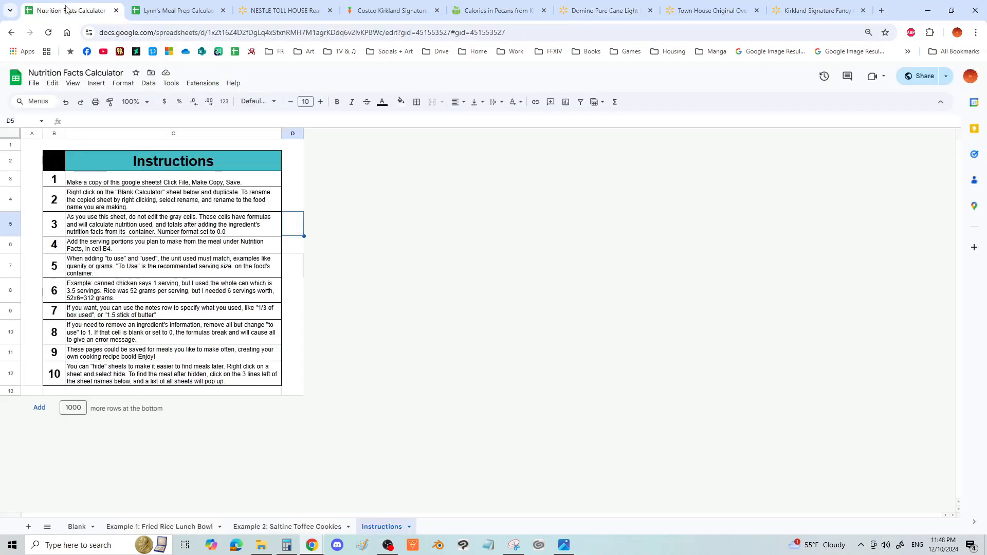
pyautogui.click(131, 12)
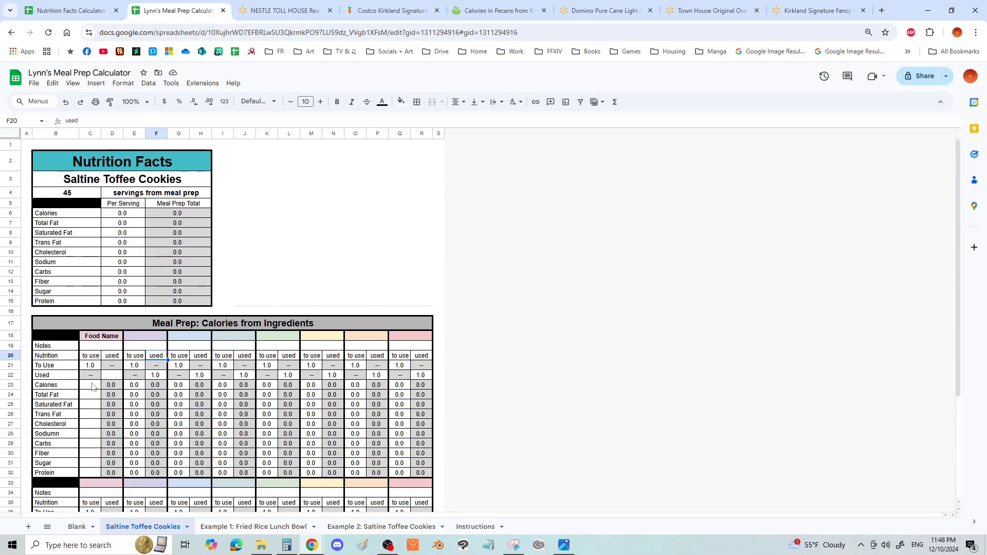
pyautogui.moveTo(110, 386); pyautogui.dragTo(111, 472)
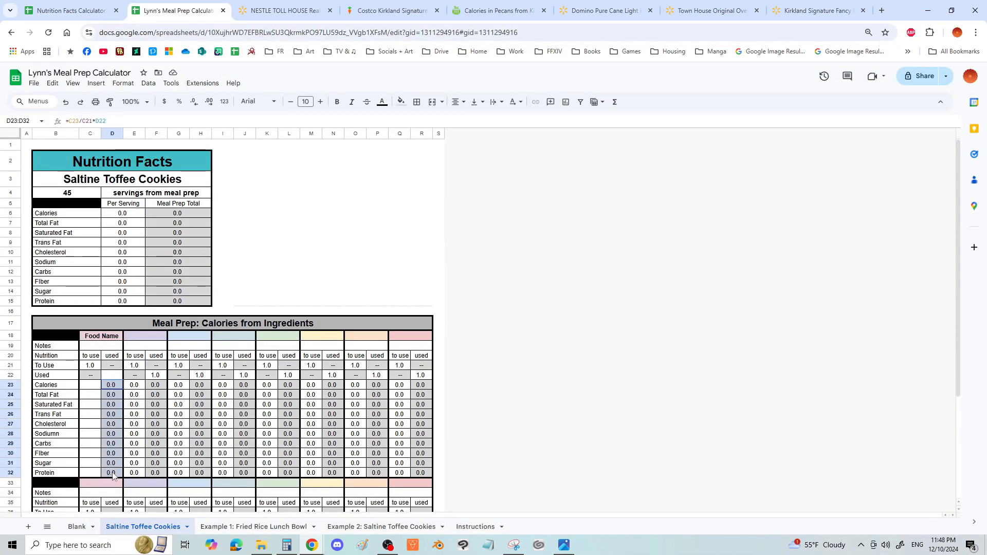
pyautogui.moveTo(129, 218); pyautogui.dragTo(124, 310)
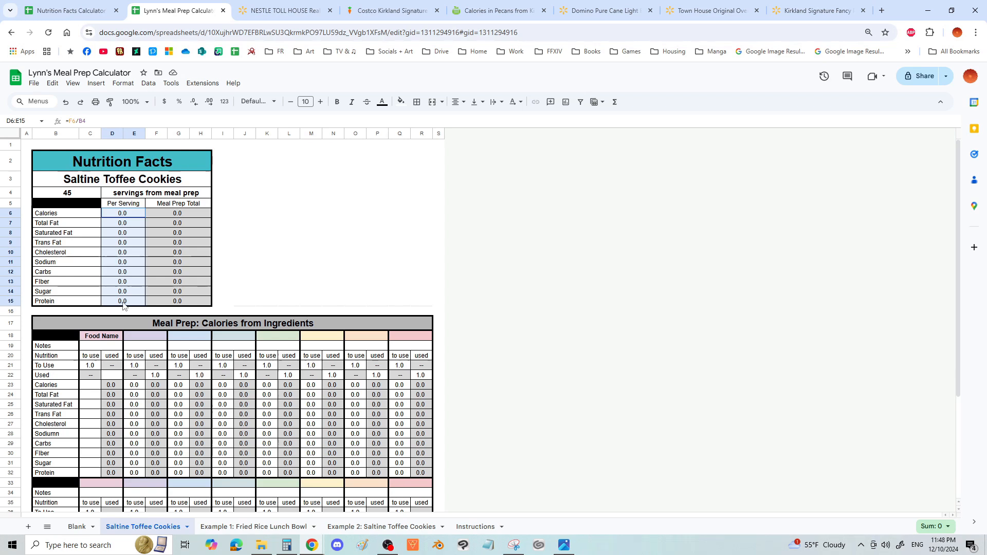
pyautogui.click(401, 101)
pyautogui.click(404, 187)
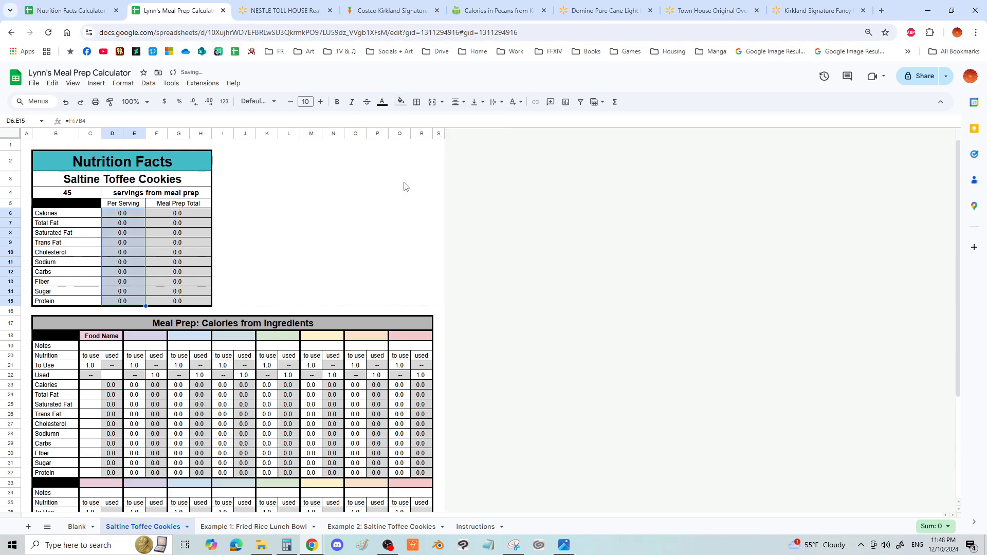
pyautogui.click(404, 186)
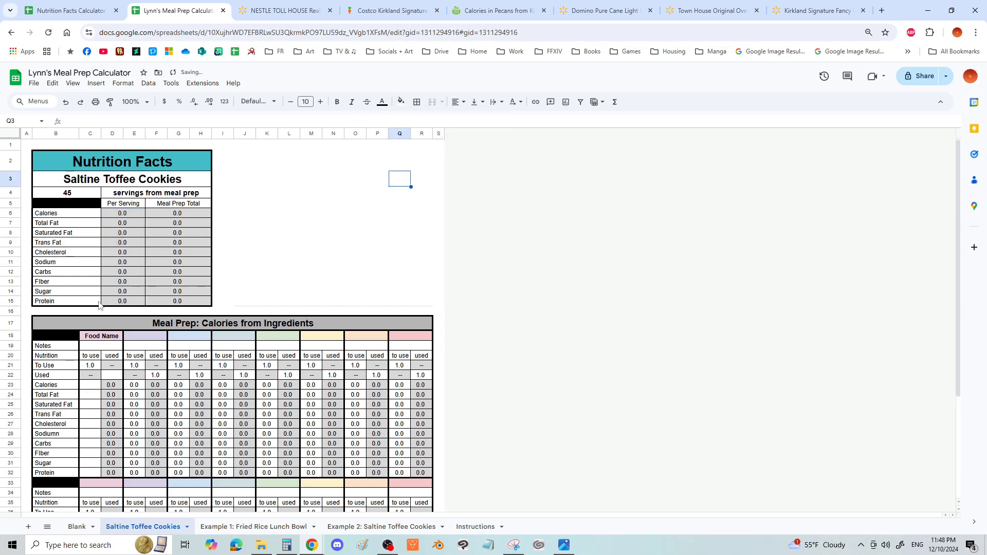
# - Name the first ingredient "Toll House Semi Sweet Chocolate Chips" and enter "160 grams" in its Notes cell
pyautogui.click(97, 386)
pyautogui.click(113, 376)
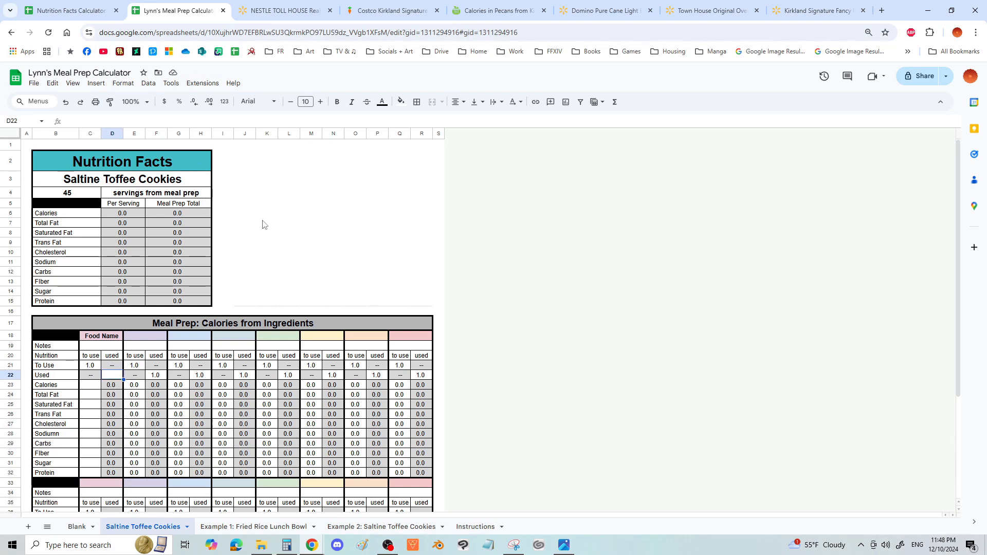
pyautogui.click(100, 337)
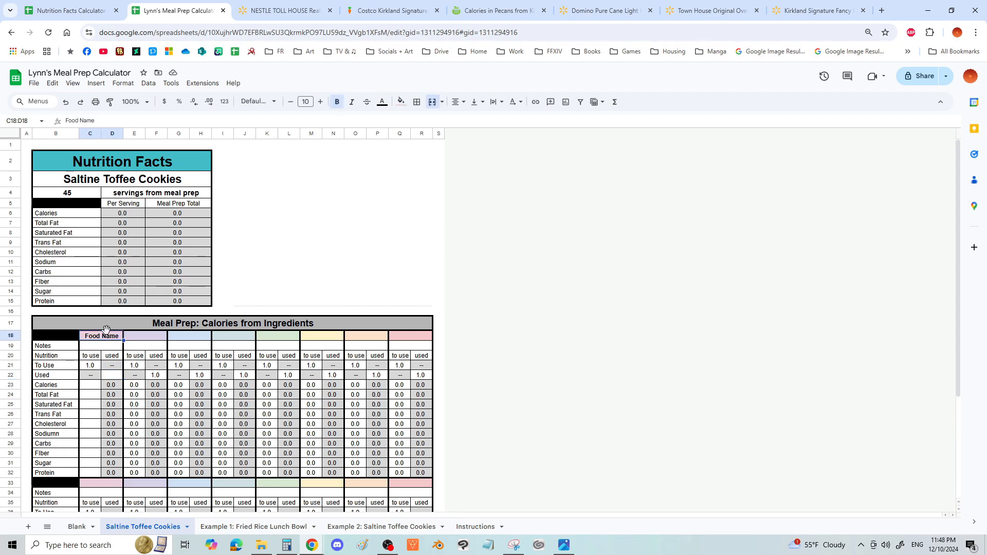
pyautogui.write('Toll House Semi Sweet Chocolate Chi')
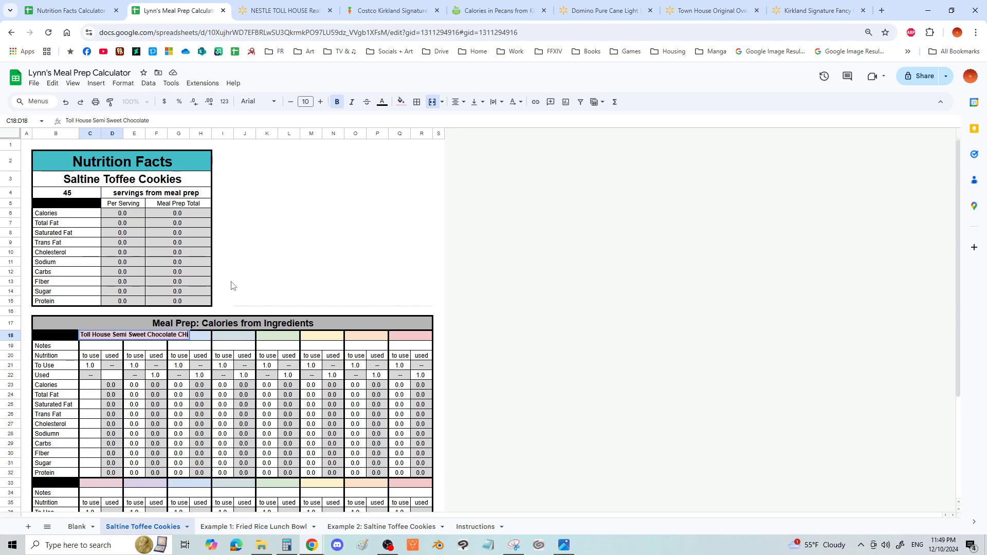
pyautogui.press('BackSpace')
pyautogui.press('BackSpace')
pyautogui.write('hips')
pyautogui.press('Return')
pyautogui.write('160 grams')
# - Fill in the chocolate chips: To Use 14, Used 160, calories 70, fat 4, saturated fat 2.5, carbs 9, fiber 1, sugar 8, protein 1, others 0
pyautogui.press('Return')
pyautogui.press('Down')
pyautogui.scroll(-2, 92, 292)
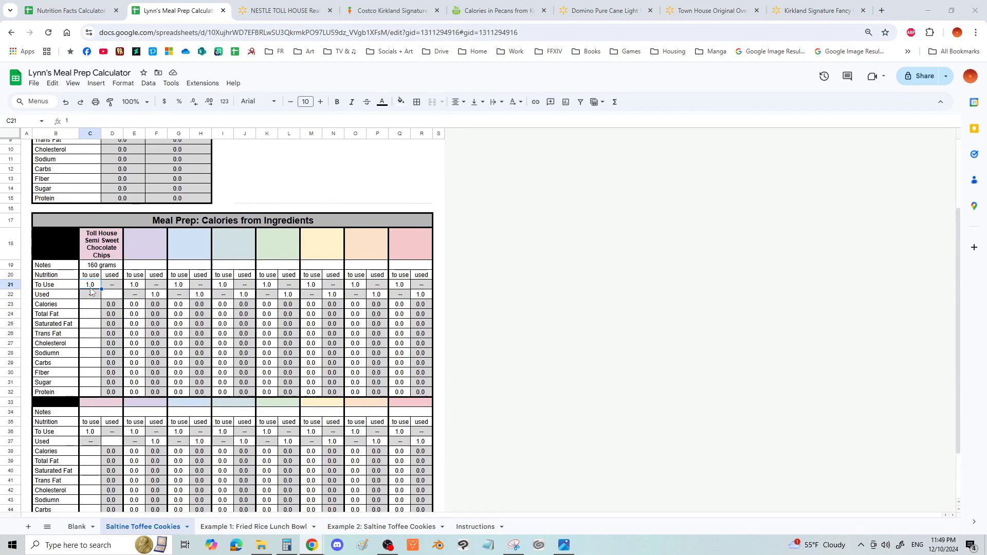
pyautogui.scroll(2, 92, 292)
pyautogui.write('14')
# - Name the second ingredient "Kirkland Salted Butter" and enter "1.5 stick" in its Notes cell
pyautogui.press('Return')
pyautogui.press('Right')
pyautogui.write('160')
pyautogui.press('Return')
pyautogui.press('Left')
pyautogui.write('70 4 2.5 0 0 0 0 ')
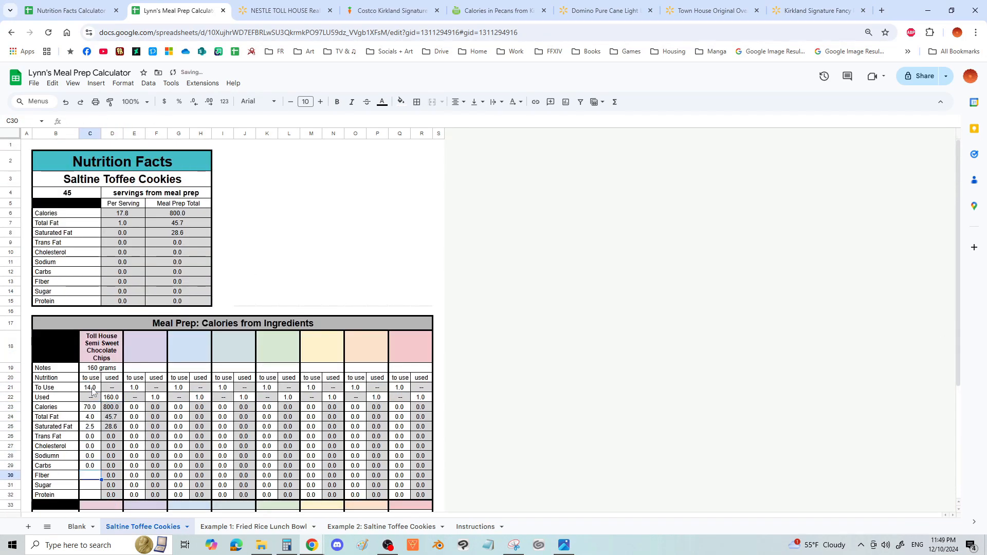
pyautogui.write('1 8 1')
pyautogui.click(144, 351)
pyautogui.write('Kirkland Salted Butter')
pyautogui.press('Return')
pyautogui.write('1.5 stick')
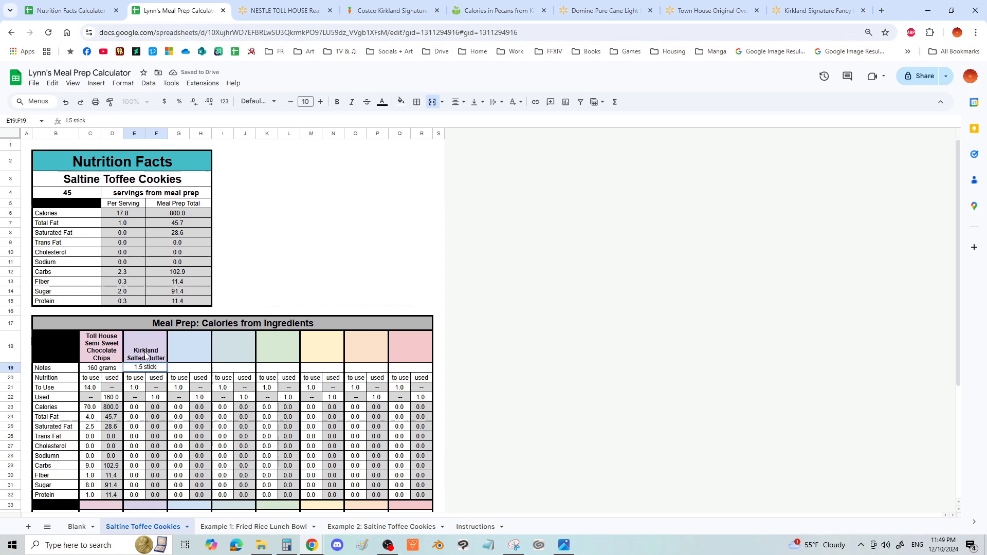
# - For the butter, set Used to 12, calories 100, total fat 11, saturated fat 7, cholesterol 30, sodium 90 and the other nutrients 0
pyautogui.press('Return')
pyautogui.press('Down')
pyautogui.press('Down')
pyautogui.press('Right')
pyautogui.write('12')
# - Name the third ingredient "Brown Sugar" and enter "1/3 of 1 lb box" in its Notes cell
pyautogui.press('Return')
pyautogui.press('Left')
pyautogui.write('100 11 7 0 30 90 0 0 0 0')
pyautogui.click(186, 352)
pyautogui.write('Br')
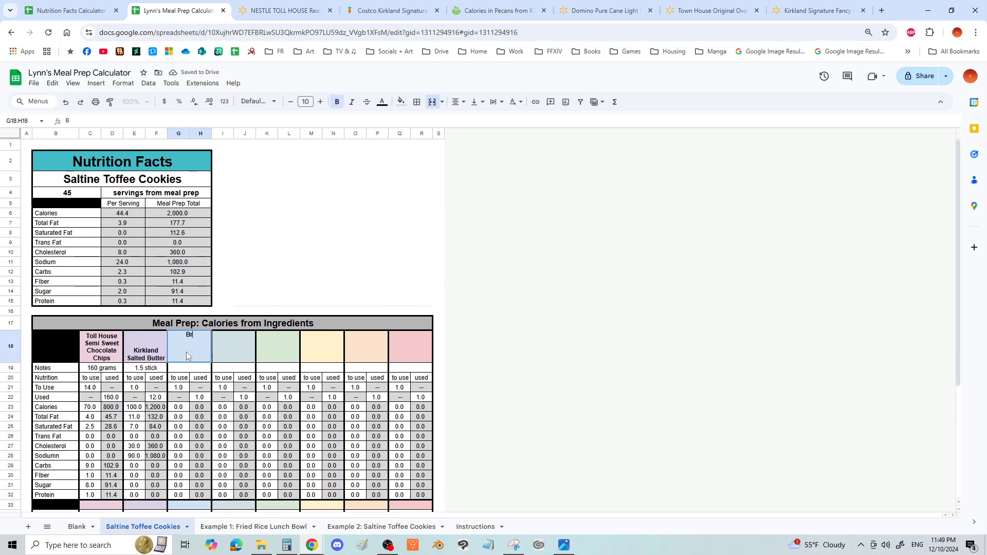
pyautogui.write('own Sugar')
pyautogui.press('Return')
pyautogui.write('1/3 of 1 lb box')
# - For the brown sugar, set To Use to 8, Used to 151, calories to 30 and carbs to 8
pyautogui.press('Return')
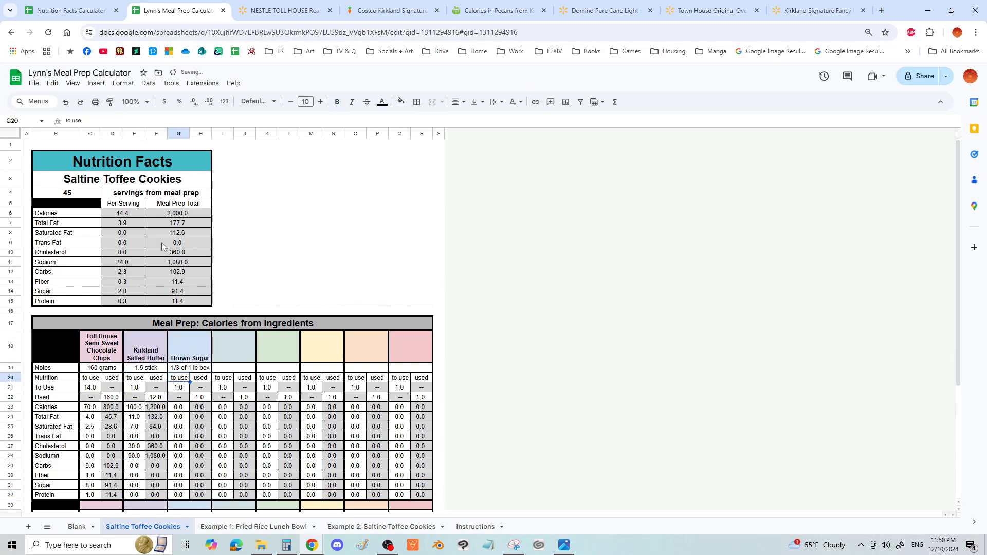
pyautogui.press('Down')
pyautogui.write('8')
pyautogui.press('Return')
pyautogui.press('Right')
pyautogui.write('151')
# - For the crackers, set To Use 5, Used 34, calories 80, total fat 5, saturated fat 1, sodium 150, carbs 9, sugar 1 and protein 1
pyautogui.press('Return')
pyautogui.press('Left')
pyautogui.write('30')
pyautogui.click(178, 465)
pyautogui.write('8')
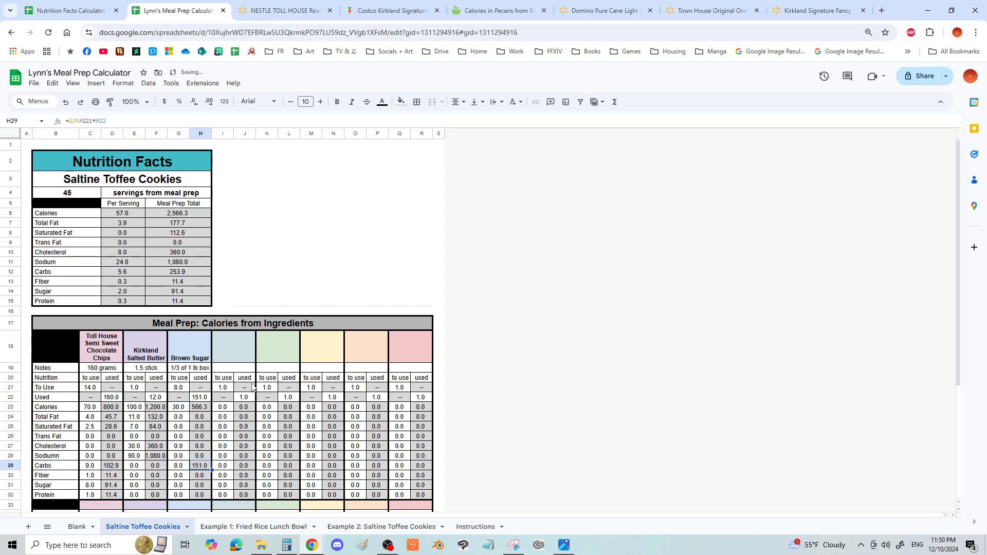
# - Name the fourth ingredient "Town House Crackers" and enter "34 crackers" in its Notes cell
pyautogui.click(232, 350)
pyautogui.write('Town House Crackers 34 crackers')
pyautogui.press('Down')
pyautogui.write('5')
# - Name the fifth ingredient "Kirkland Pecans" and enter "100 grams" in its Notes cell
pyautogui.press('Return')
pyautogui.press('Right')
pyautogui.write('34')
pyautogui.press('Return')
pyautogui.press('Left')
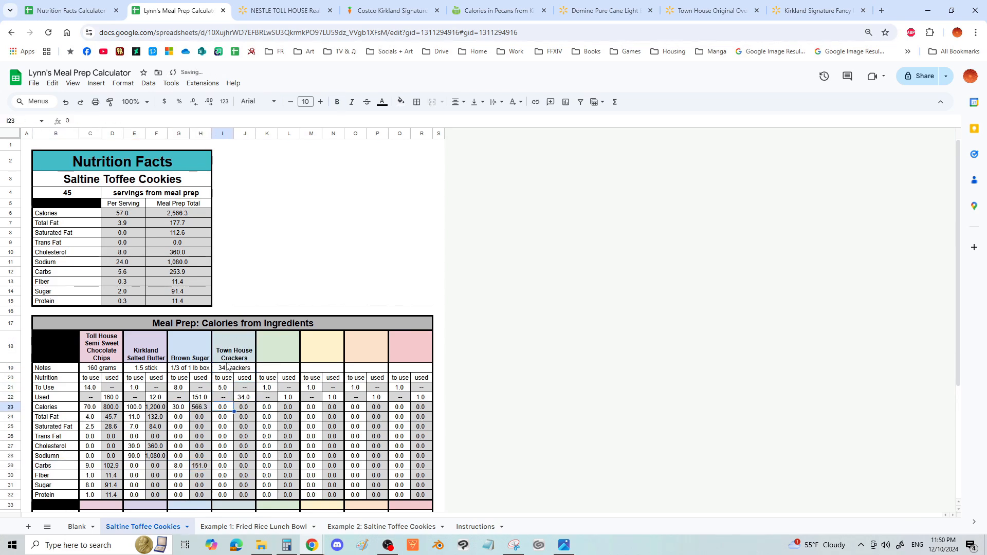
pyautogui.write('80 5 1   150 9  1 1')
pyautogui.click(272, 354)
pyautogui.write('Kirkland Pecans')
# - For the pecans, set To Use 30, Used 100, calories 210, total fat 22, saturated fat 2, carbs 4, fiber 3, sugar 1 and protein 3
pyautogui.press('Return')
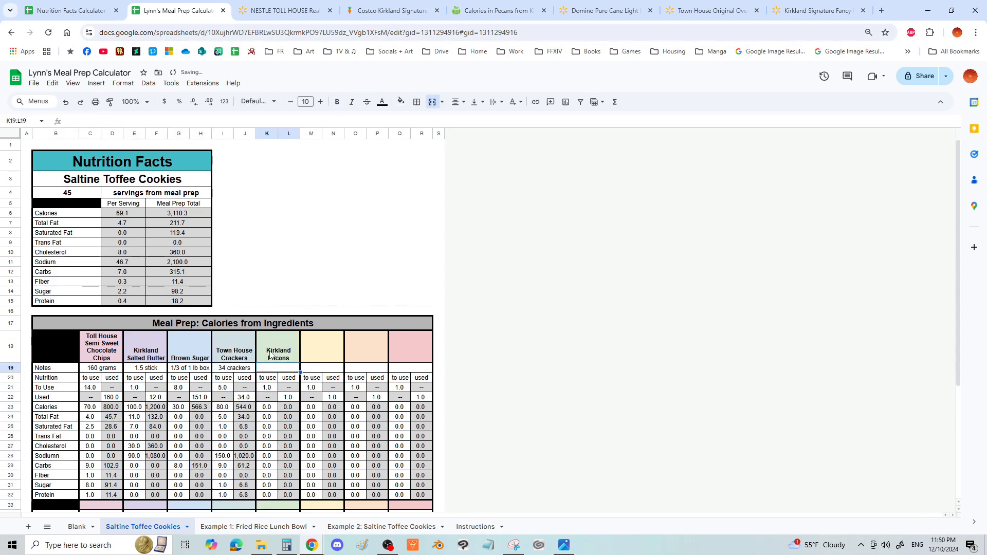
pyautogui.write('100 grams')
pyautogui.press('Down')
pyautogui.write('30')
pyautogui.press('Return')
pyautogui.press('Right')
pyautogui.write('100')
pyautogui.press('Return')
pyautogui.press('Left')
pyautogui.write('210 22 2   4')
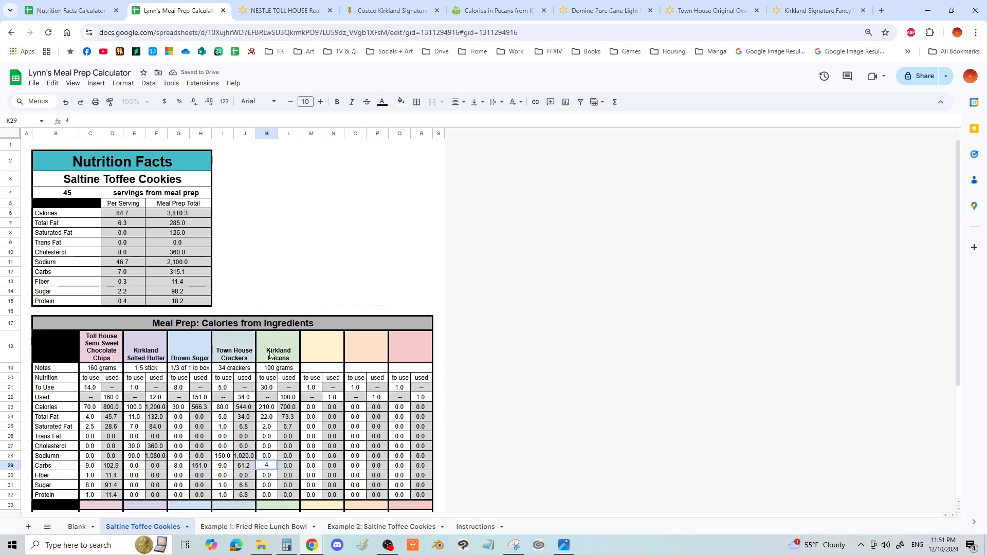
pyautogui.write(' 3 1 3')
pyautogui.click(311, 204)
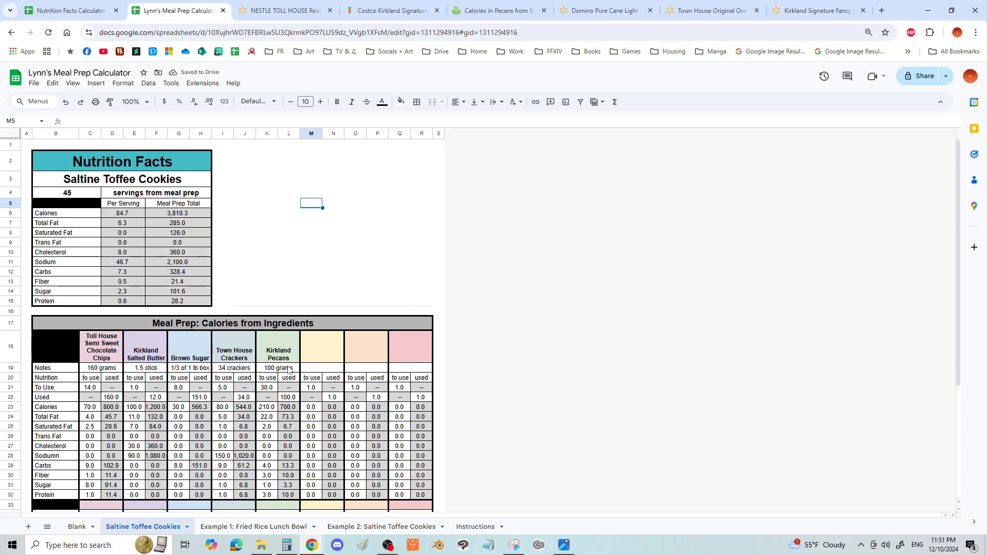
# - Review the five filled ingredient columns and examine the formula behind the Meal Prep Total calories in F6
pyautogui.click(104, 371)
pyautogui.moveTo(107, 355); pyautogui.dragTo(290, 495)
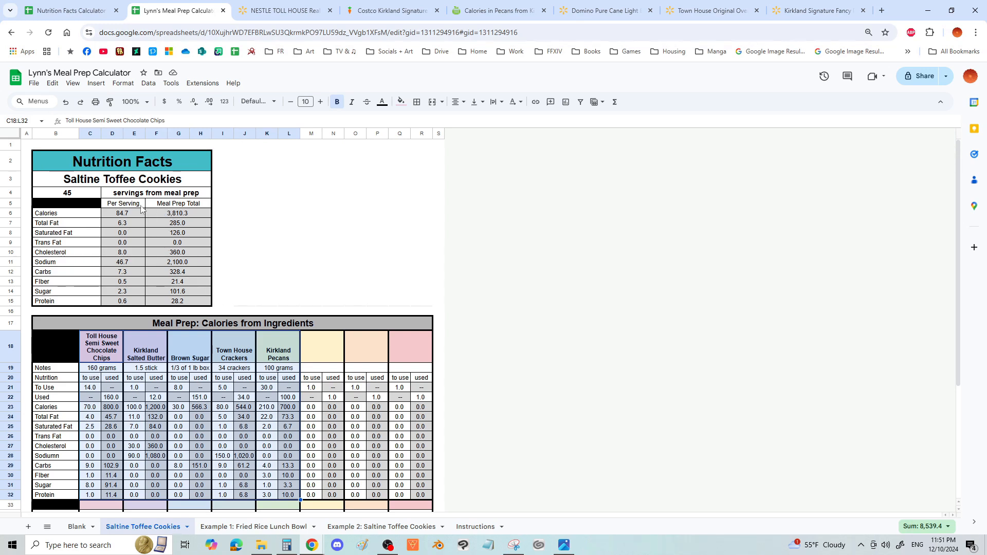
pyautogui.click(180, 203)
pyautogui.moveTo(183, 210); pyautogui.dragTo(181, 303)
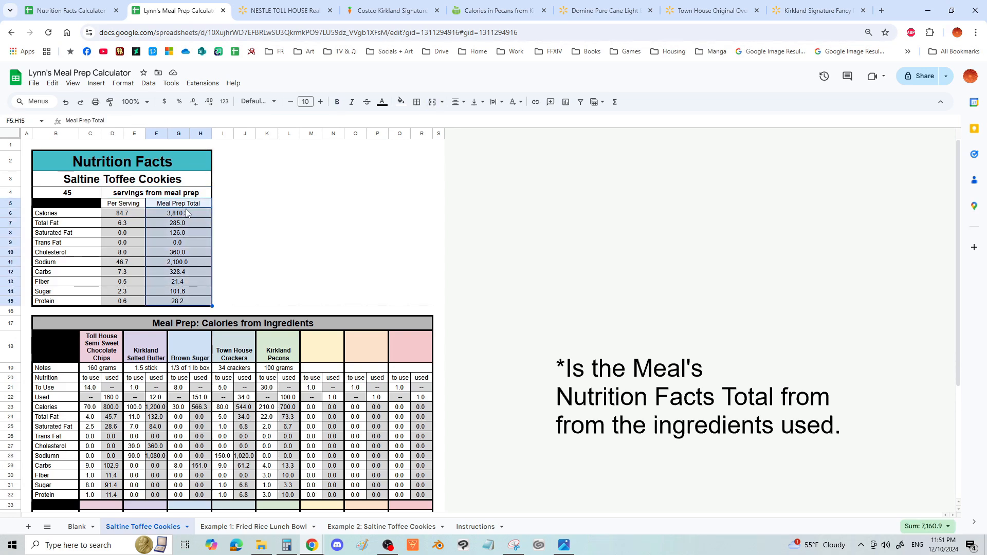
pyautogui.click(185, 216)
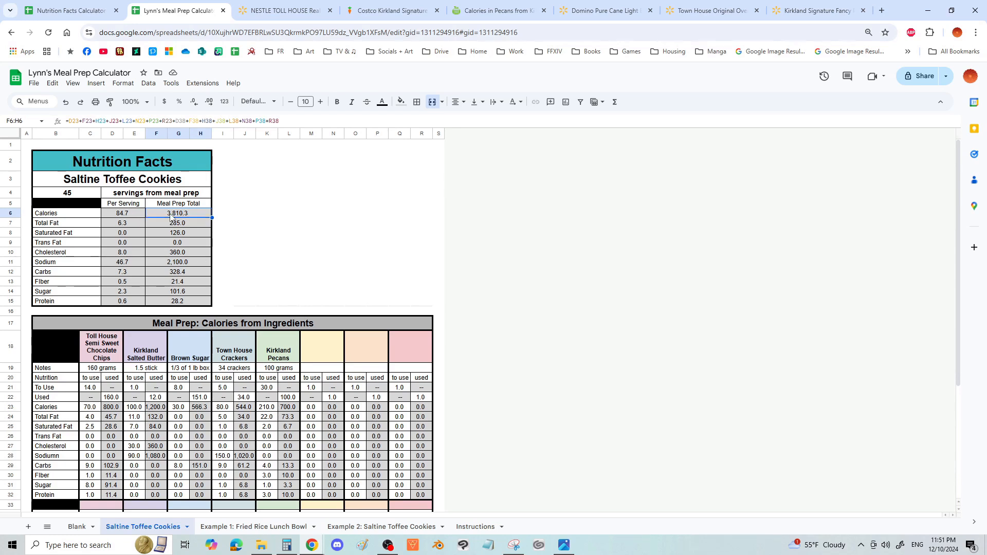
pyautogui.tripleClick(170, 215)
pyautogui.click(186, 233)
pyautogui.doubleClick(175, 214)
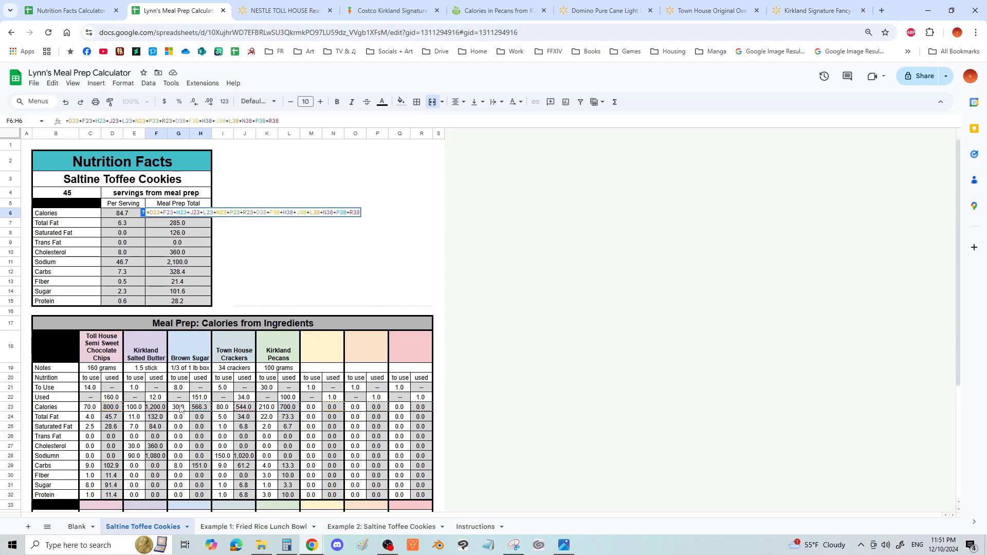
pyautogui.scroll(-2, 393, 413)
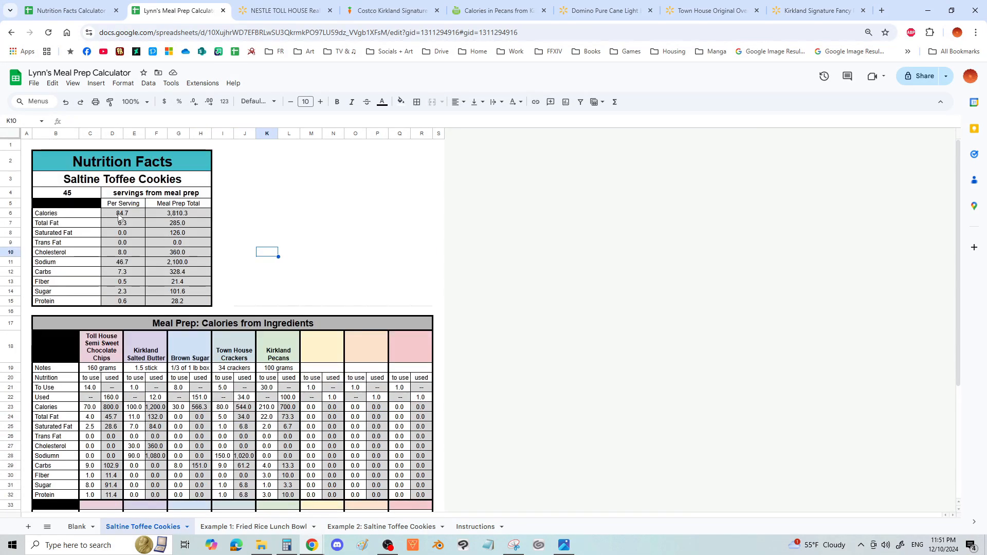
# - Examine how the Per Serving calories in D6 derive from the Meal Prep Total and the servings count in B4
pyautogui.click(120, 215)
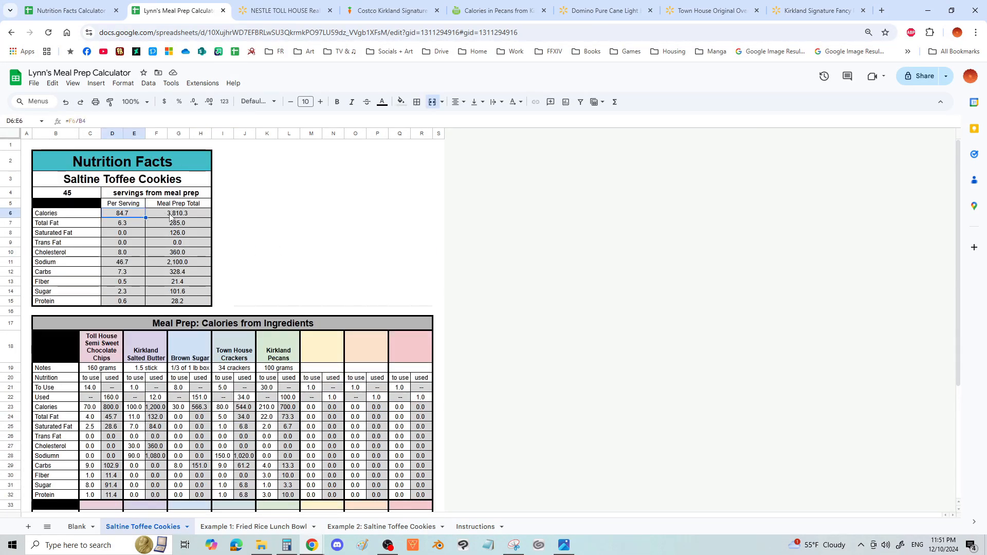
pyautogui.moveTo(169, 215); pyautogui.dragTo(179, 303)
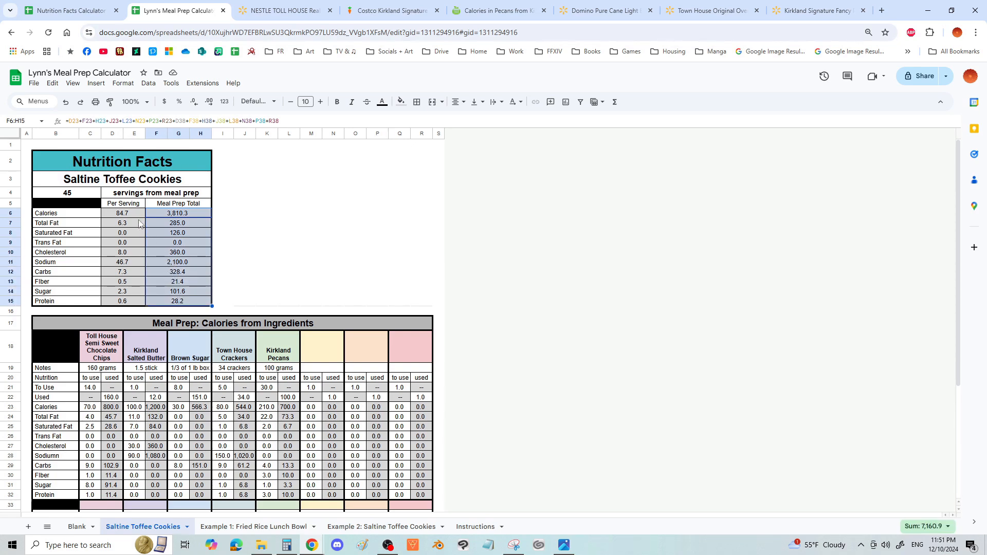
pyautogui.click(78, 195)
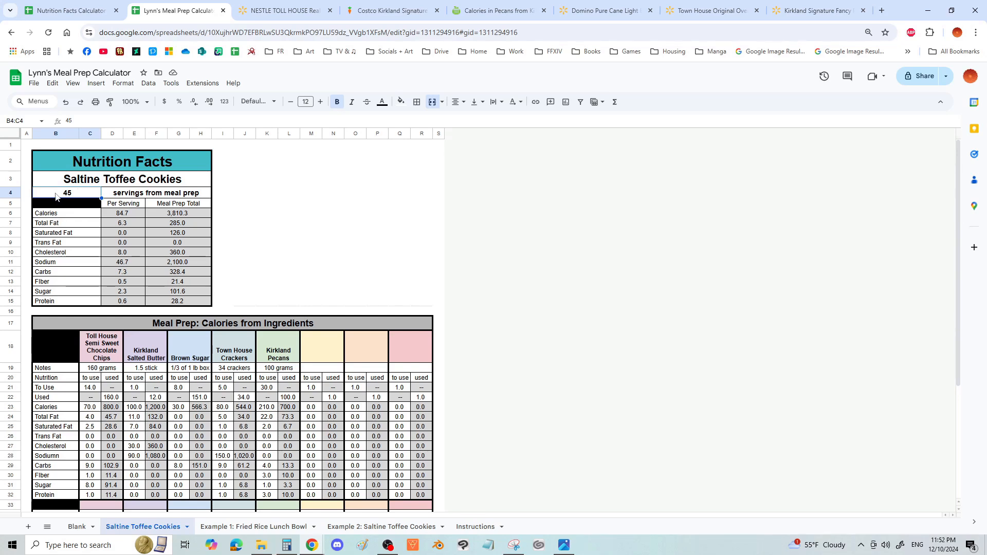
pyautogui.click(105, 213)
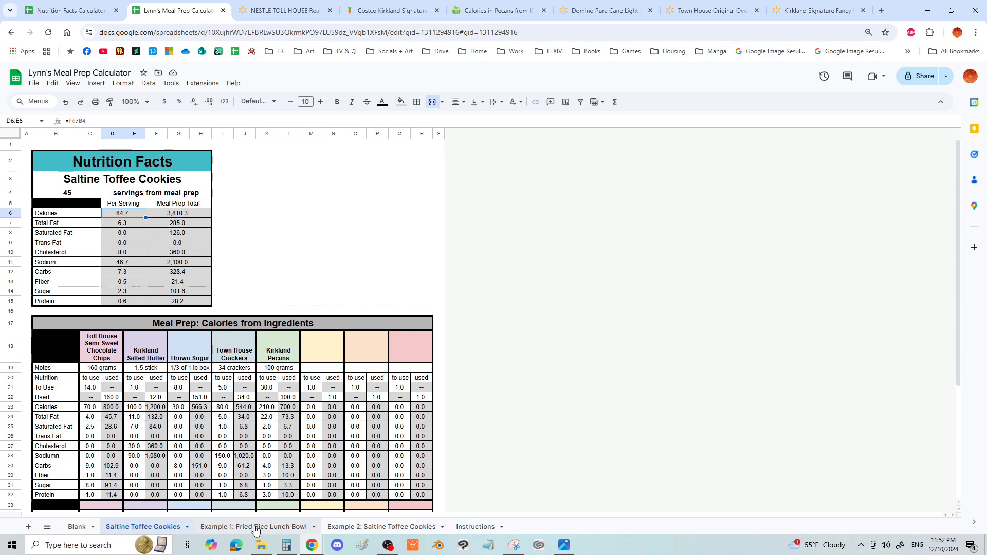
# - Open the "Example 1: Fried Rice Lunch Bowl" sheet and examine its servings count and ingredient names
pyautogui.click(256, 527)
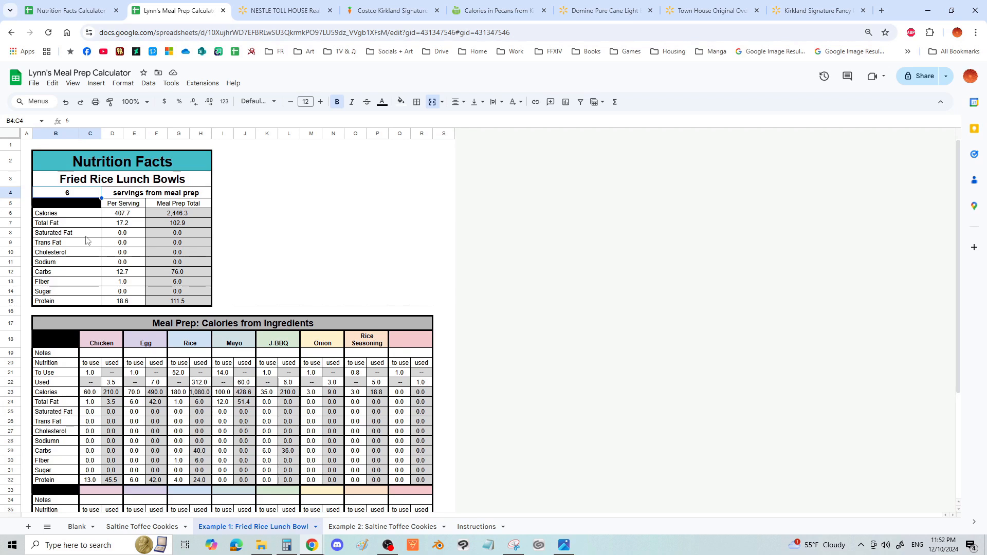
pyautogui.moveTo(289, 223); pyautogui.dragTo(288, 234)
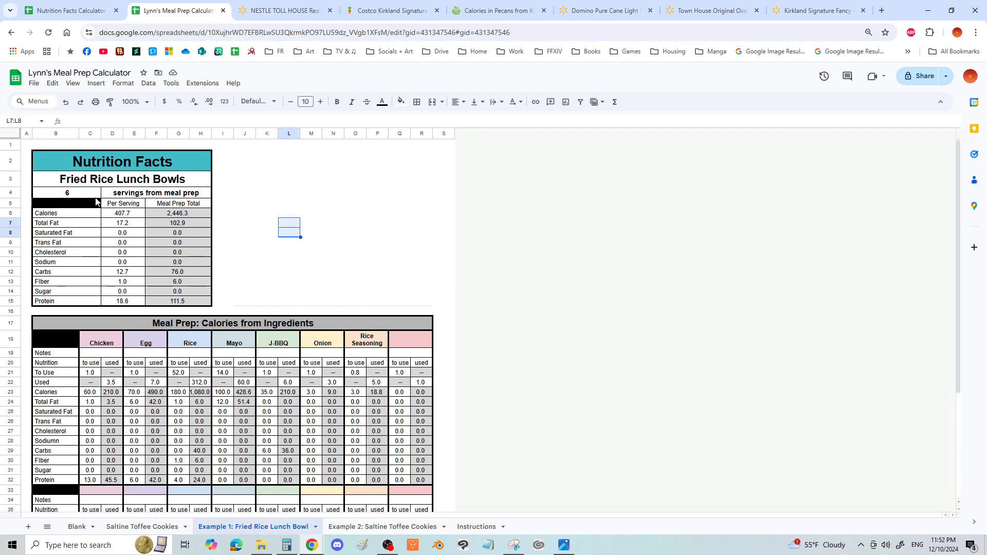
pyautogui.click(77, 199)
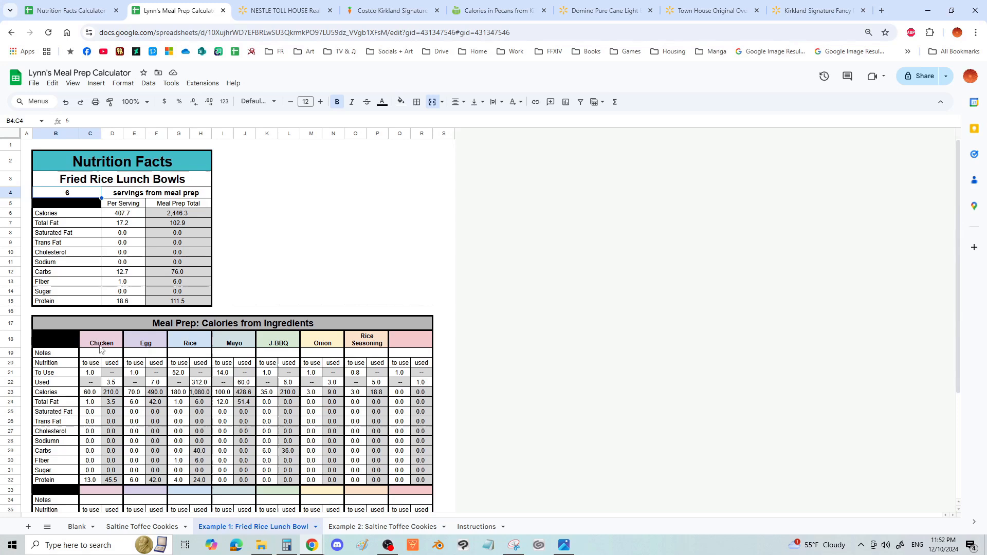
pyautogui.moveTo(101, 349); pyautogui.dragTo(372, 346)
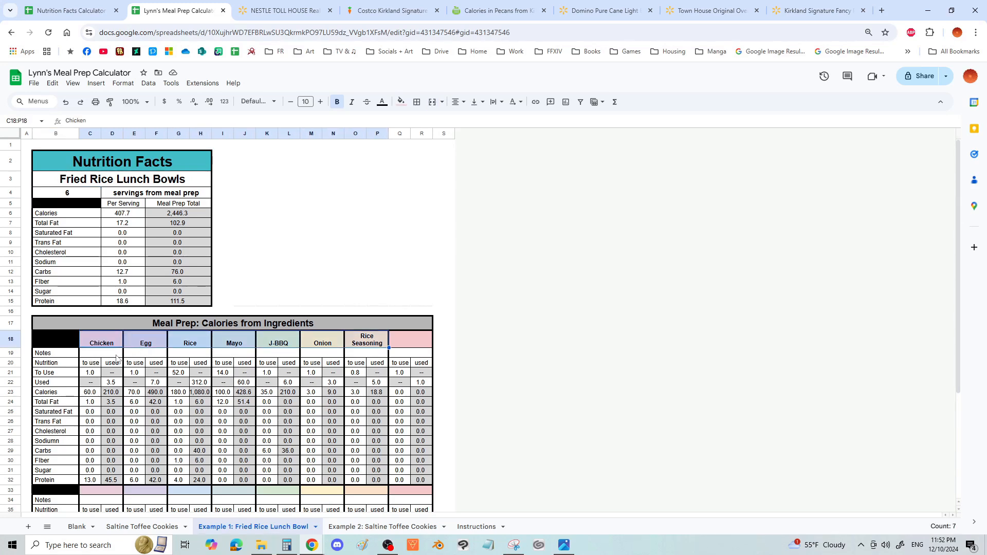
# - Enter the notes "whole can" for Chicken and "7 eggs" for Egg
pyautogui.click(116, 355)
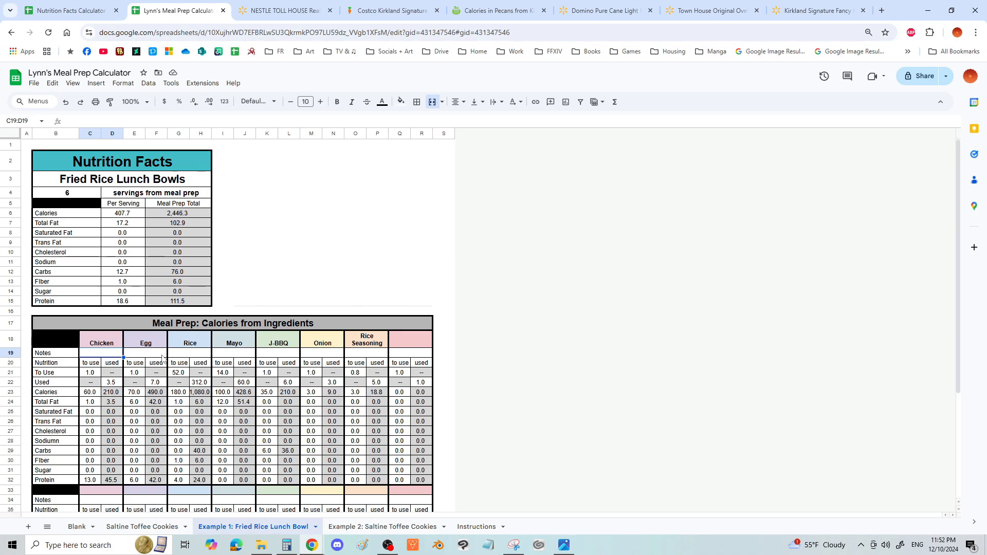
pyautogui.write('whole can')
pyautogui.click(163, 355)
pyautogui.write('7 eggs')
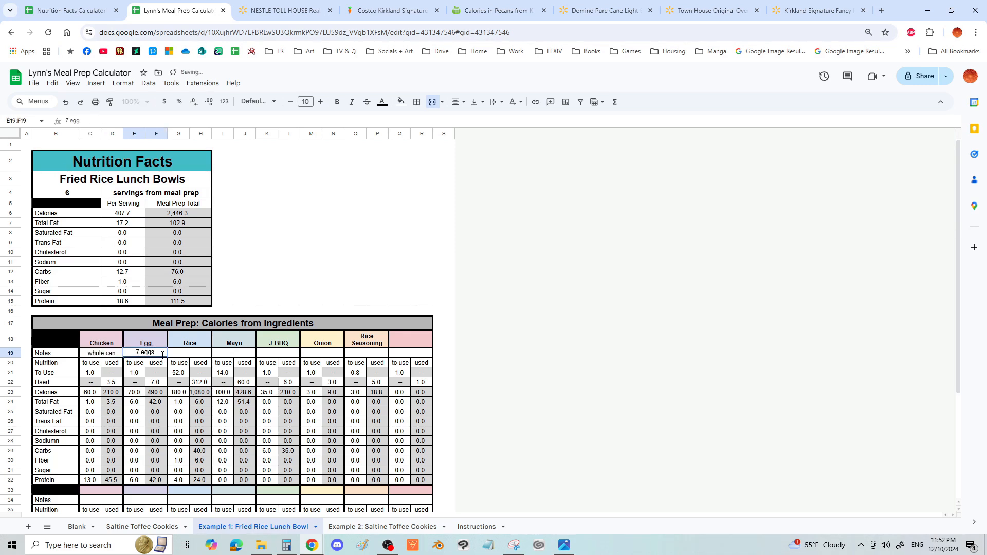
pyautogui.press('Tab')
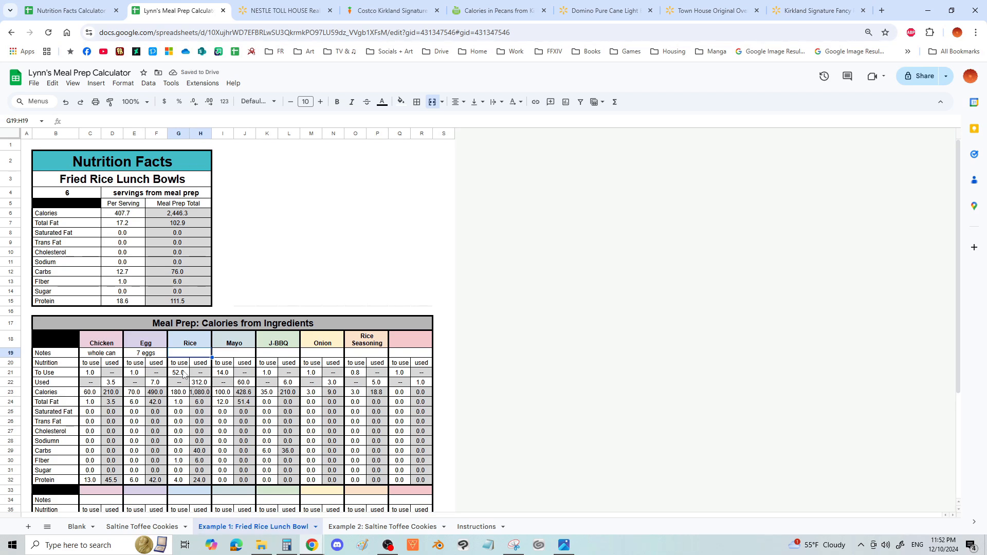
# - Check the To Use amount for Rice and enter "52 g per serv" in its Notes cell
pyautogui.click(186, 374)
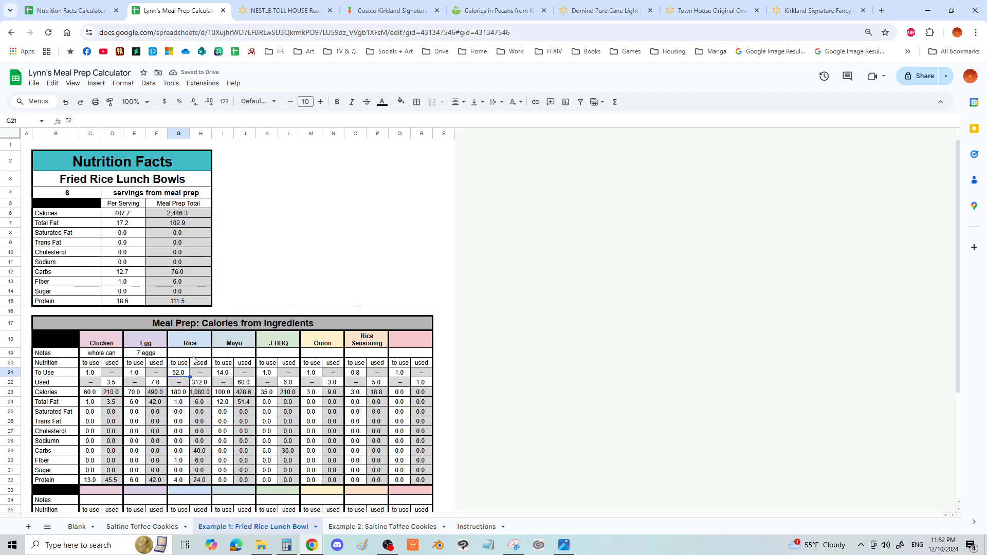
pyautogui.click(200, 355)
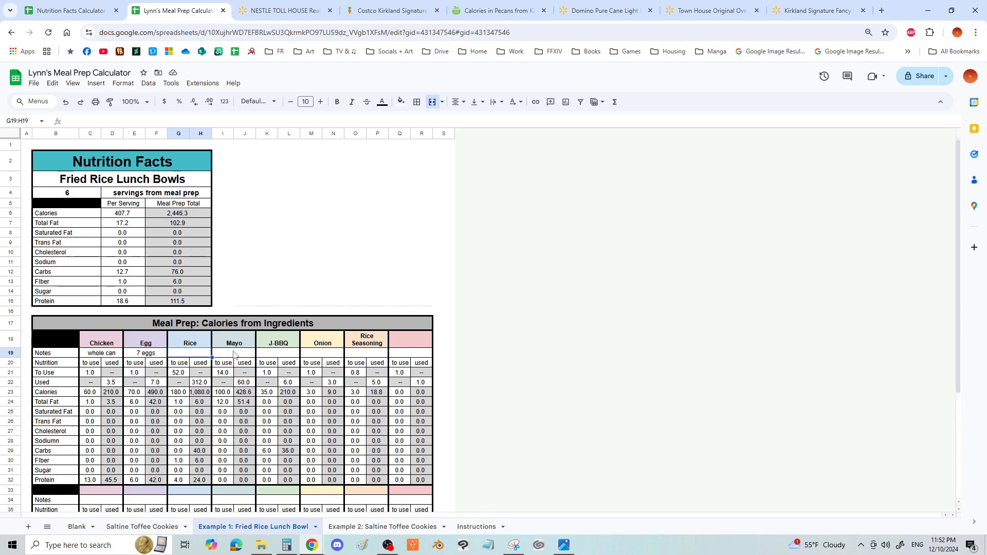
pyautogui.write('52 g per serv')
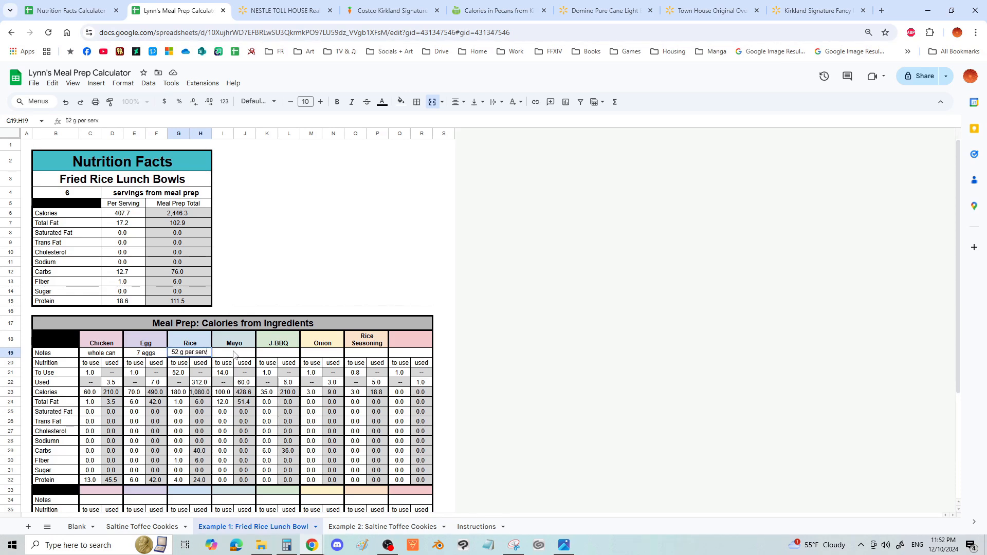
# - Enter "50" in the Notes cell for Mayo
pyautogui.click(234, 353)
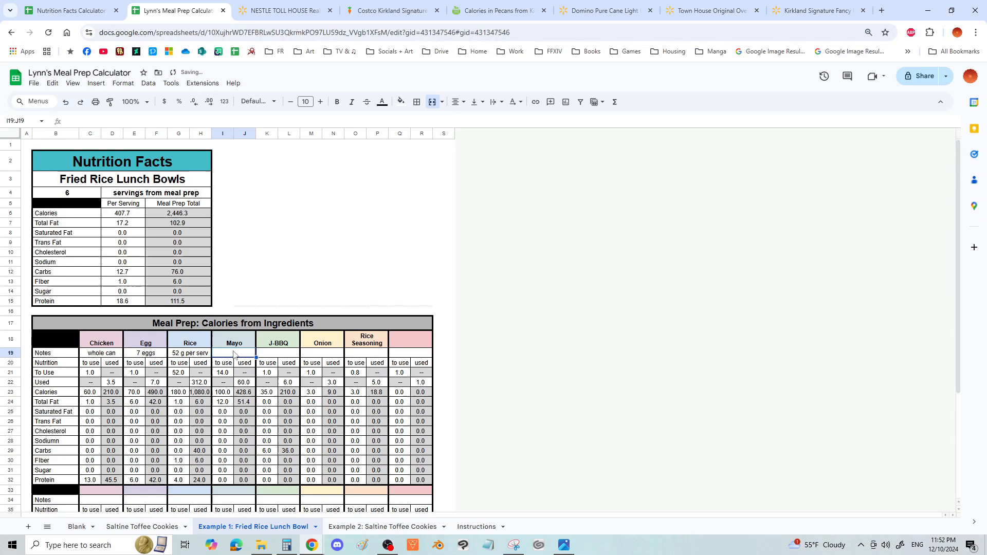
pyautogui.write('5')
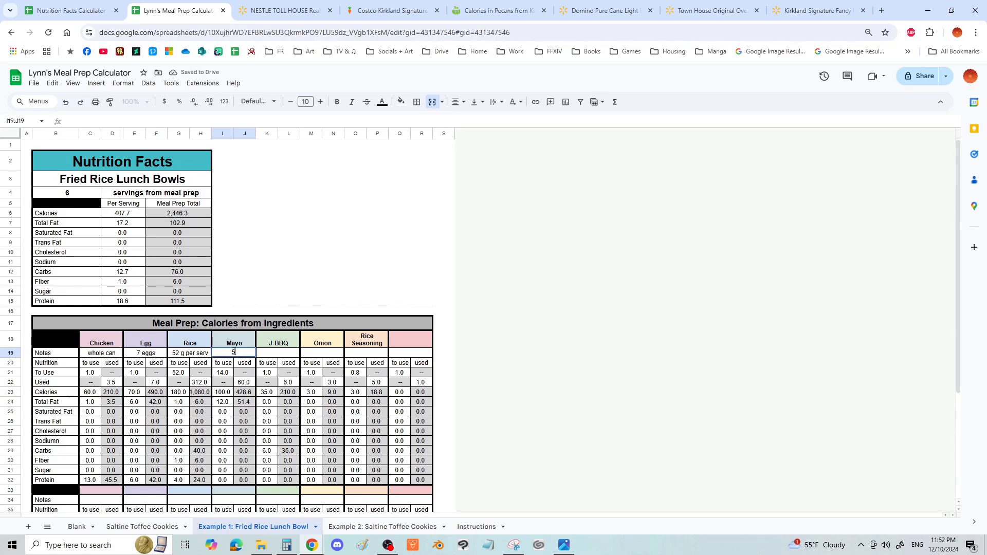
pyautogui.write('0 ser')
pyautogui.press('BackSpace')
pyautogui.press('BackSpace')
pyautogui.press('BackSpace')
pyautogui.press('BackSpace')
pyautogui.press('Tab')
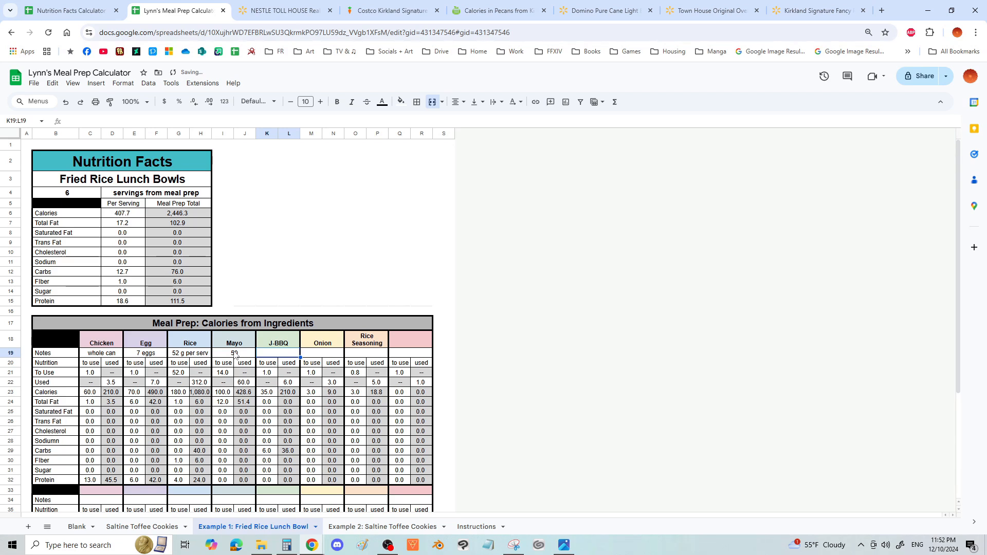
# - Examine the remaining ingredient Notes cells, the Onion and Rice Seasoning nutrients, and the Chicken calories
pyautogui.press('Tab')
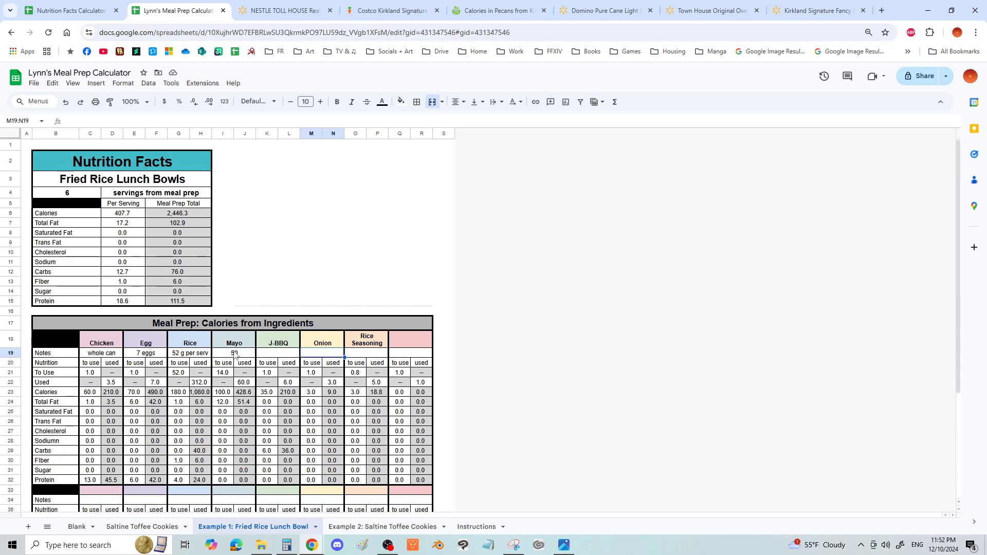
pyautogui.press('Tab')
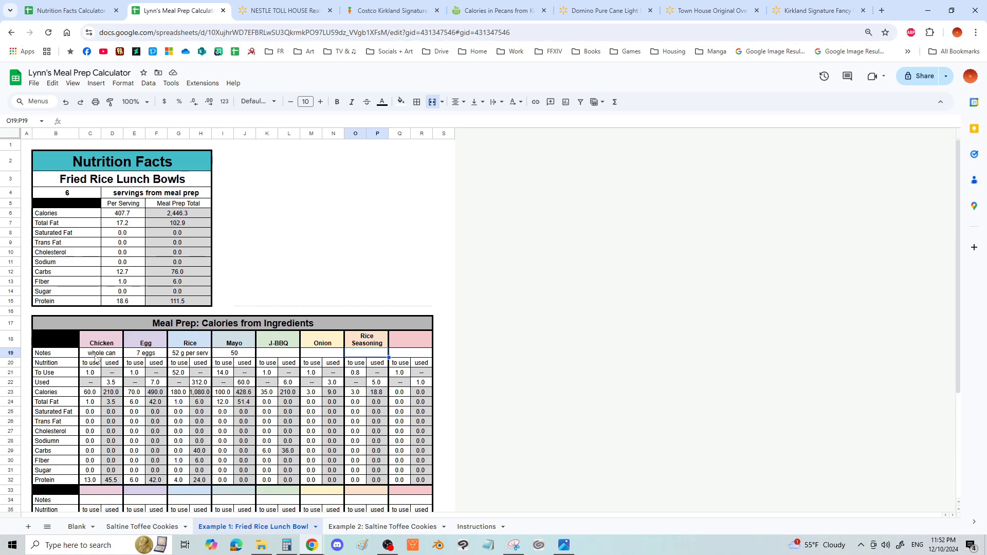
pyautogui.moveTo(304, 402); pyautogui.dragTo(358, 480)
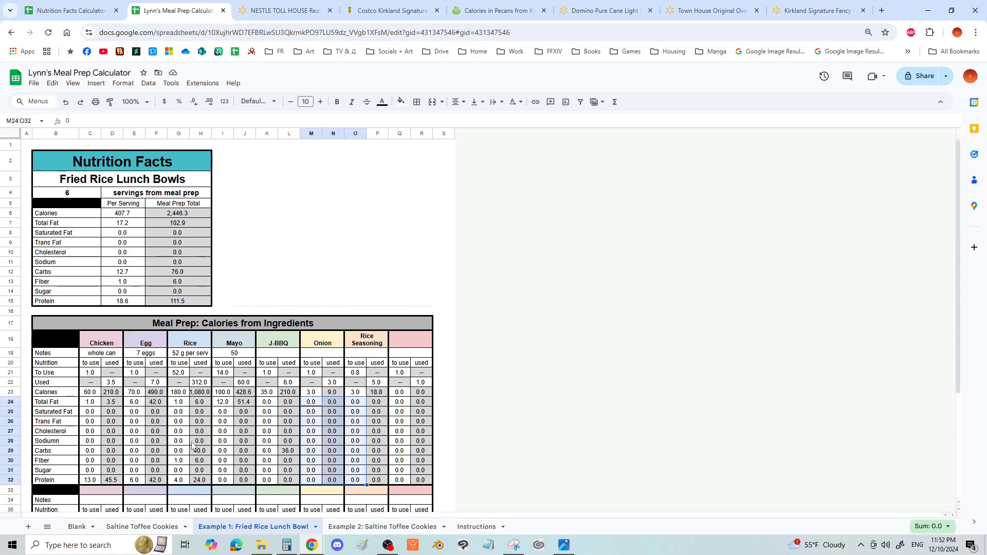
pyautogui.click(92, 392)
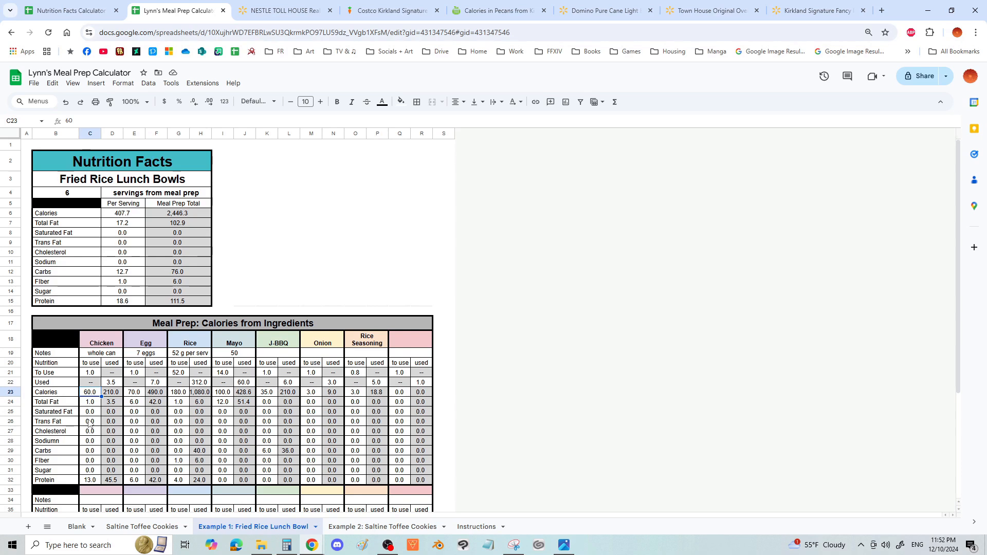
# - Examine the Chicken column's calories, fats, carbs and protein, and the zero-value nutrient cells from Rice through Onion
pyautogui.moveTo(90, 412); pyautogui.dragTo(91, 473)
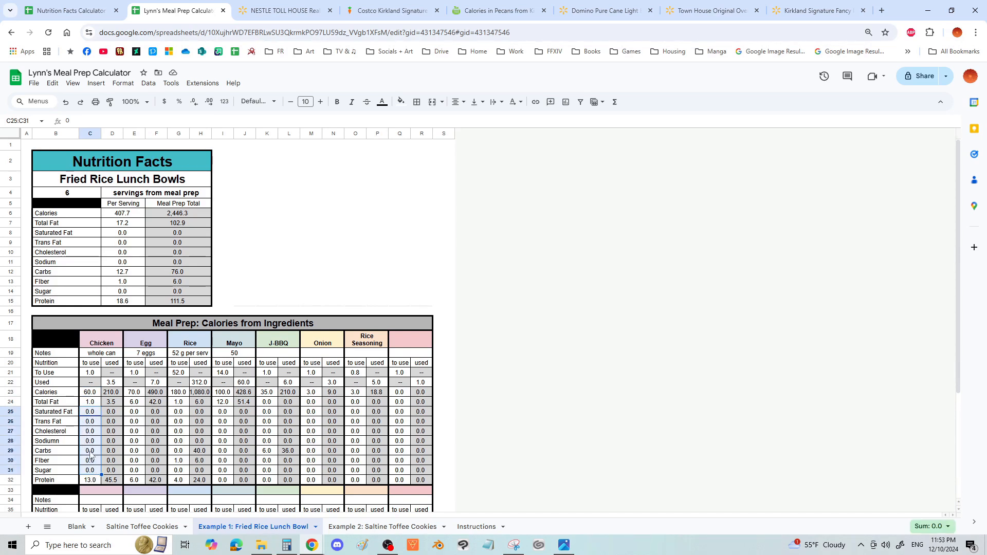
pyautogui.click(90, 452)
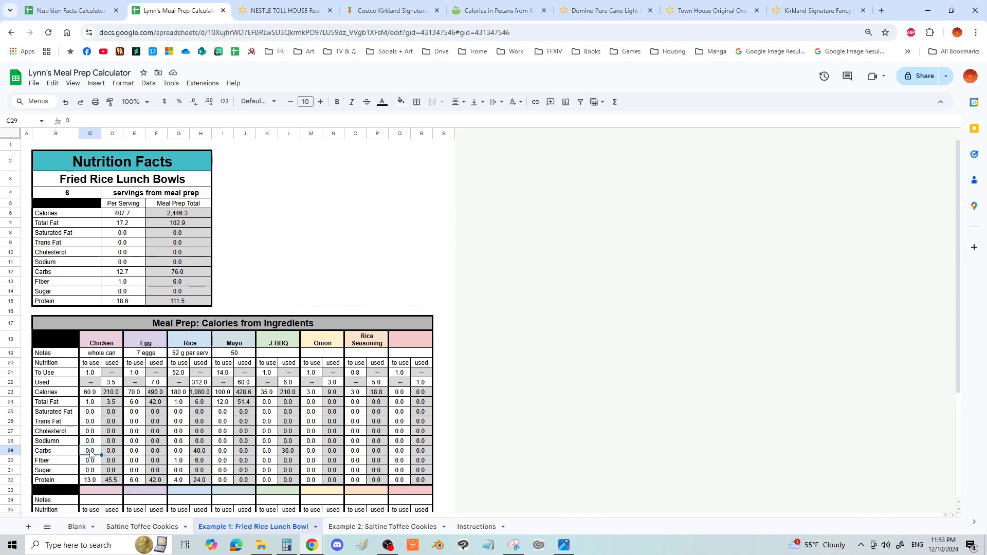
pyautogui.click(87, 394)
pyautogui.click(90, 403)
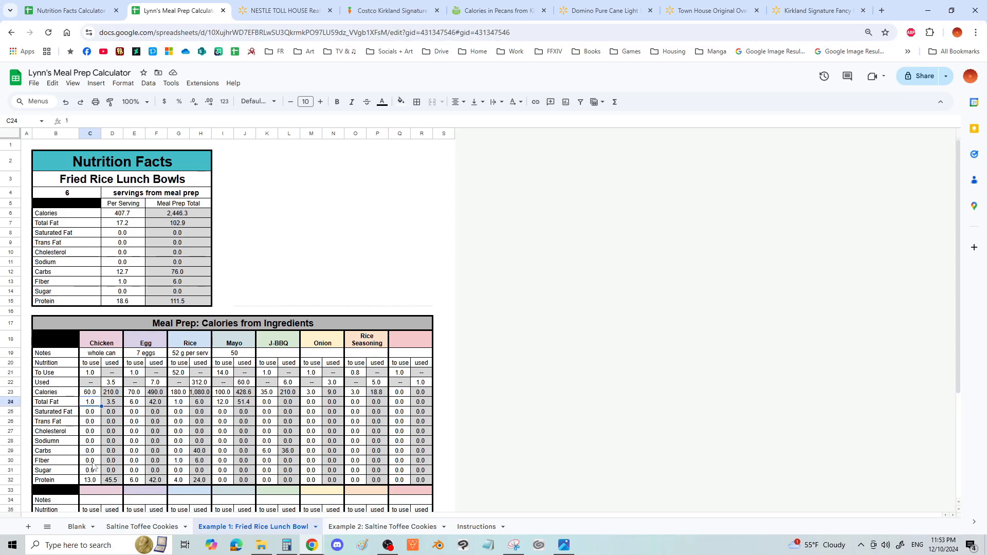
pyautogui.click(94, 451)
pyautogui.click(94, 480)
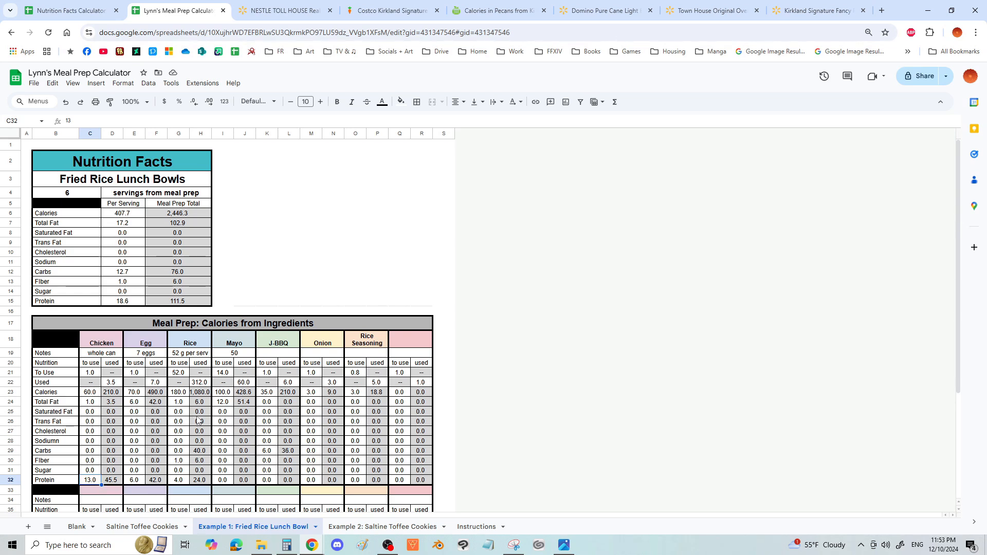
pyautogui.moveTo(197, 412); pyautogui.dragTo(333, 441)
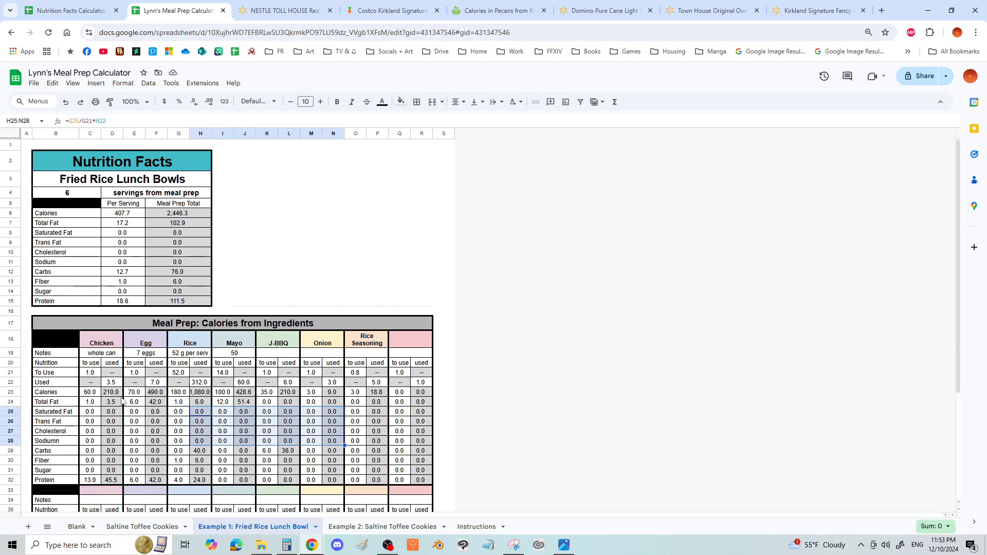
# - Review the Per Serving values for the Fried Rice Lunch Bowls, from Calories down to Protein
pyautogui.click(267, 275)
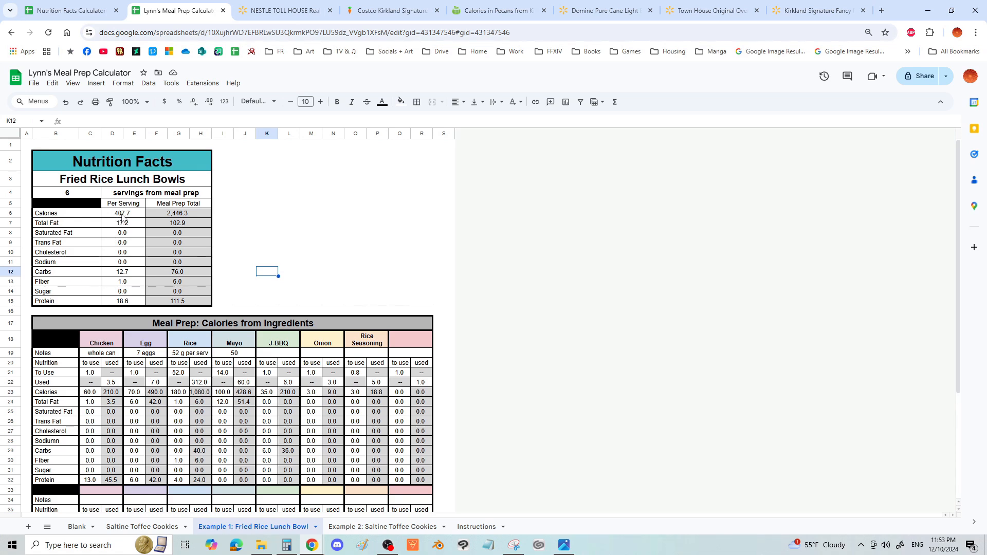
pyautogui.click(123, 215)
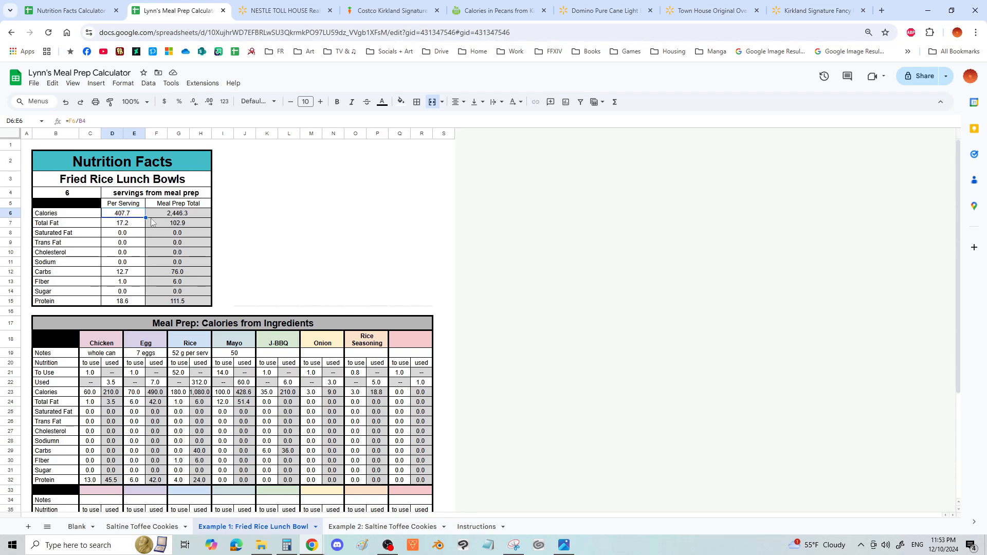
pyautogui.hotkey('ctrl', 'shift', 'Down')
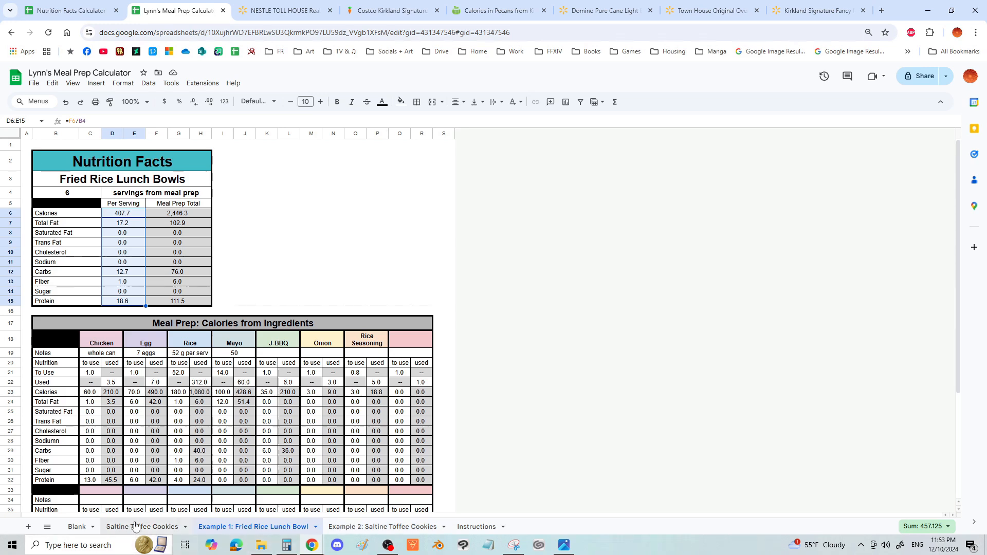
# - Open the Instructions sheet and duplicate its browser tab into a separate window
pyautogui.click(475, 526)
pyautogui.rightClick(160, 12)
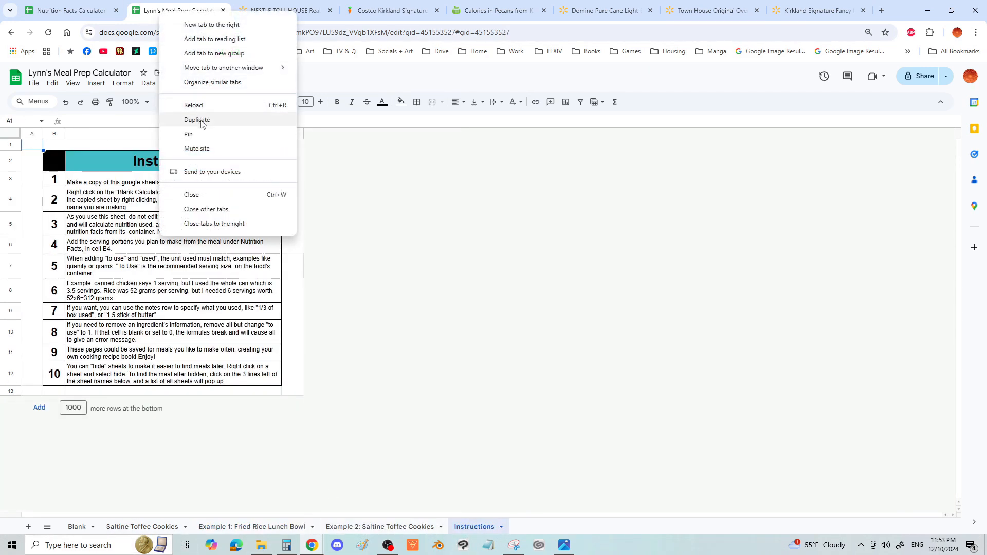
pyautogui.click(194, 121)
pyautogui.moveTo(230, 17); pyautogui.dragTo(336, 115)
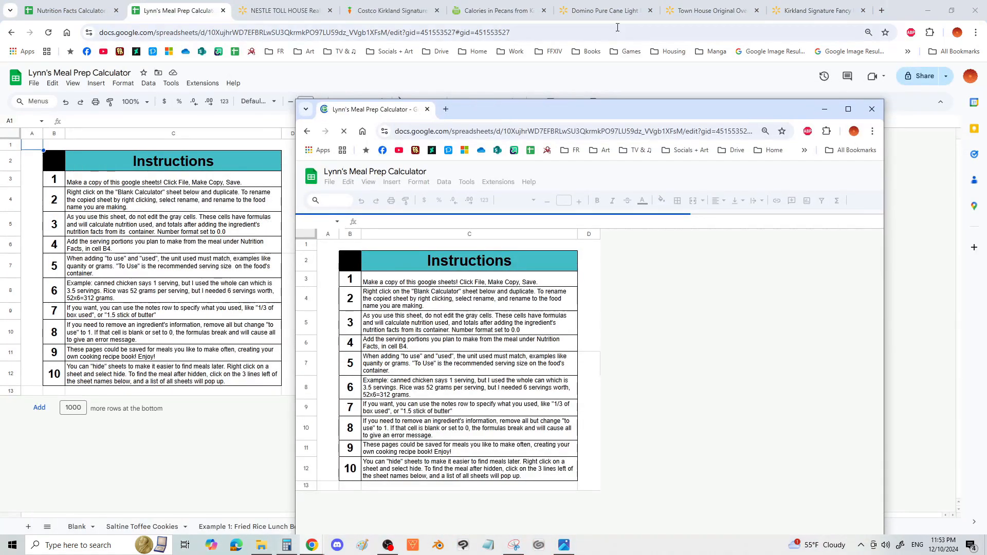
# - Arrange the original and duplicated browser windows side by side, giving the duplicate the larger share of the width
pyautogui.click(926, 13)
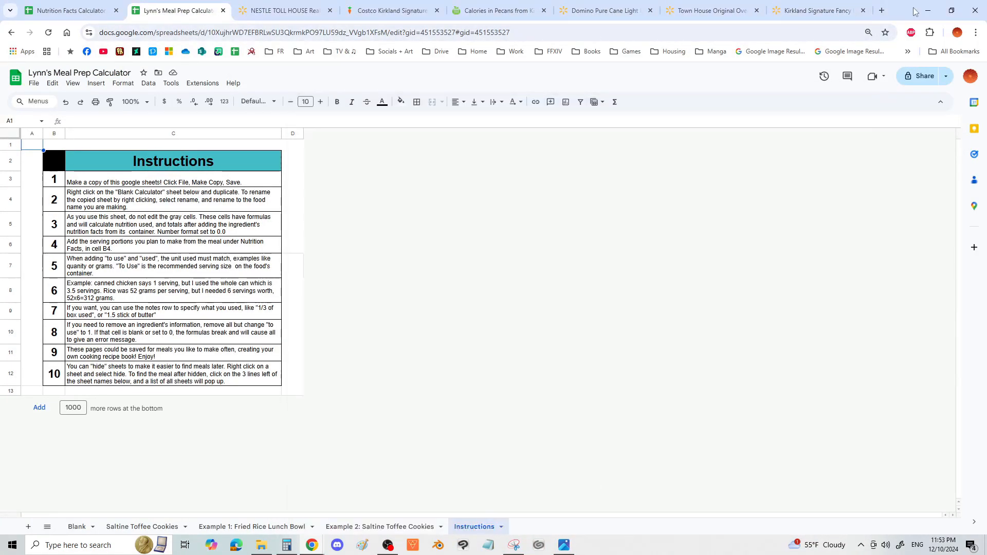
pyautogui.moveTo(914, 12); pyautogui.dragTo(0, 137)
pyautogui.click(585, 96)
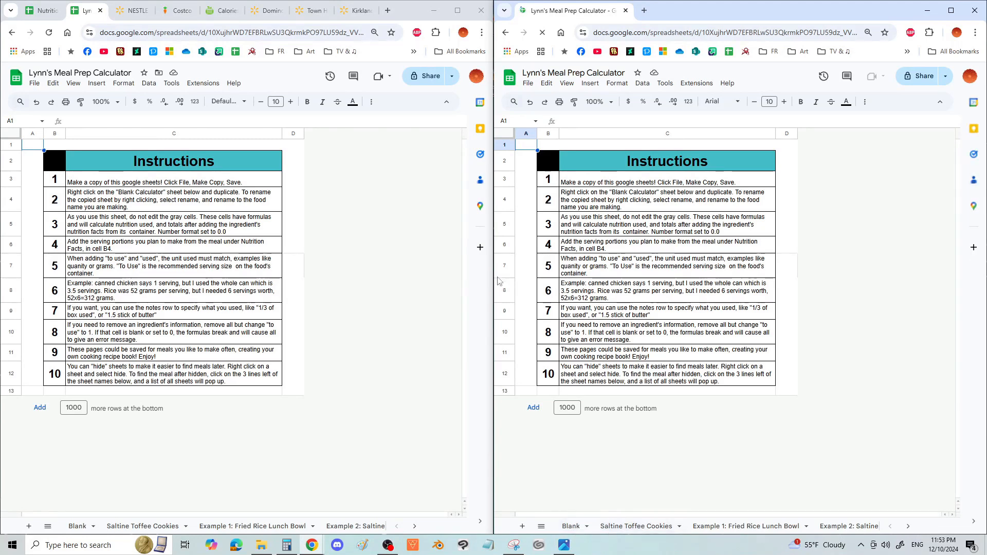
pyautogui.moveTo(495, 278); pyautogui.dragTo(265, 267)
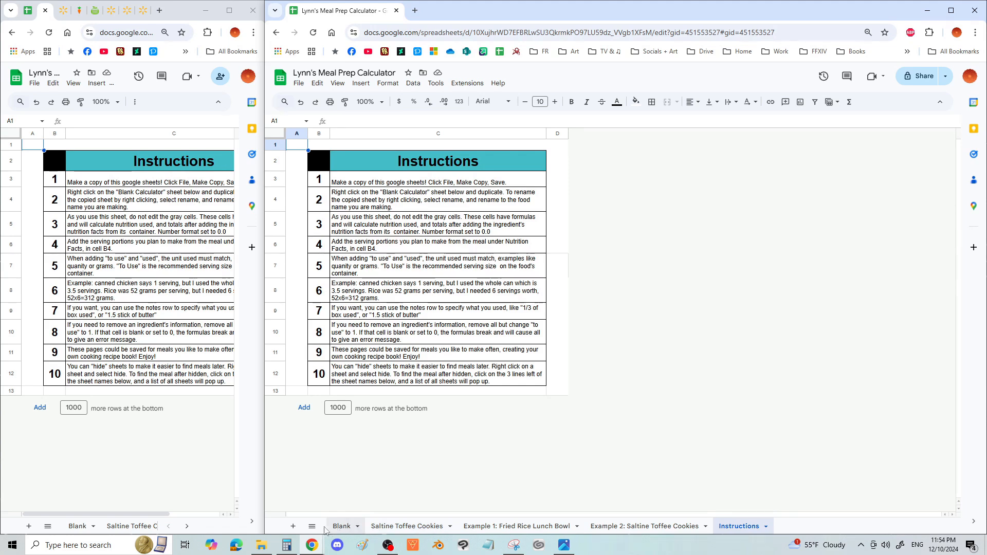
# - Check the list of all sheets and hide the Saltine Toffee Cookies sheet
pyautogui.click(315, 528)
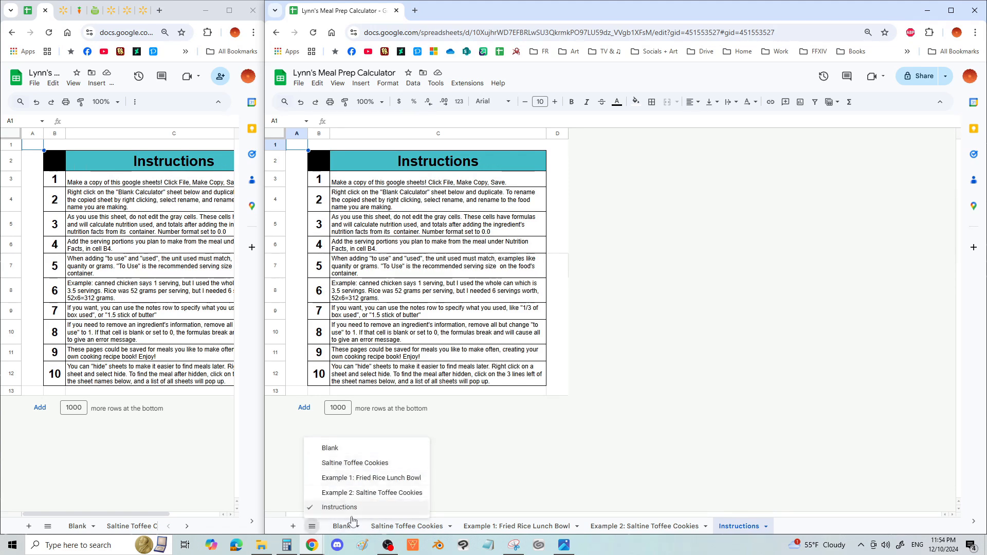
pyautogui.click(474, 481)
pyautogui.rightClick(397, 529)
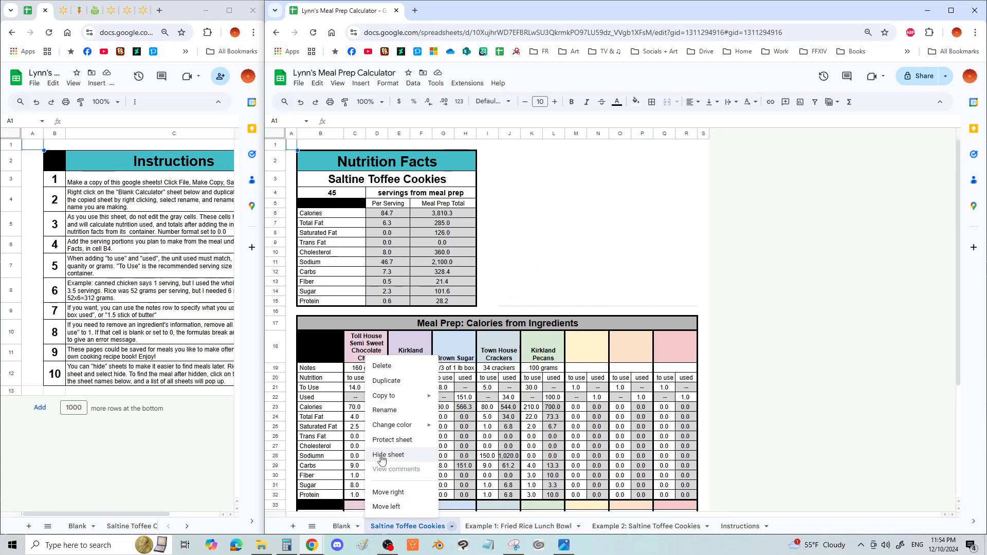
pyautogui.click(382, 457)
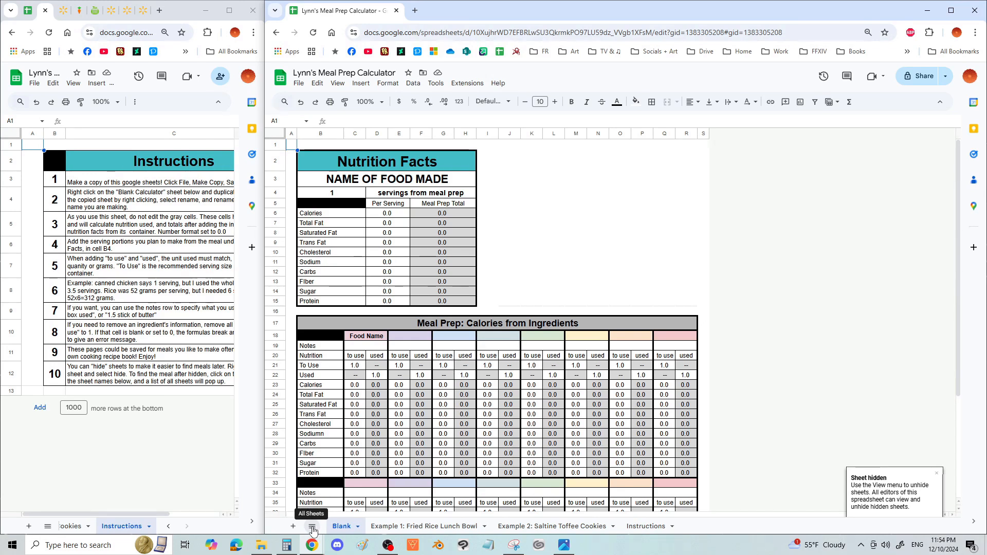
# - Unhide the Saltine Toffee Cookies sheet and check its entry among all sheets
pyautogui.click(313, 530)
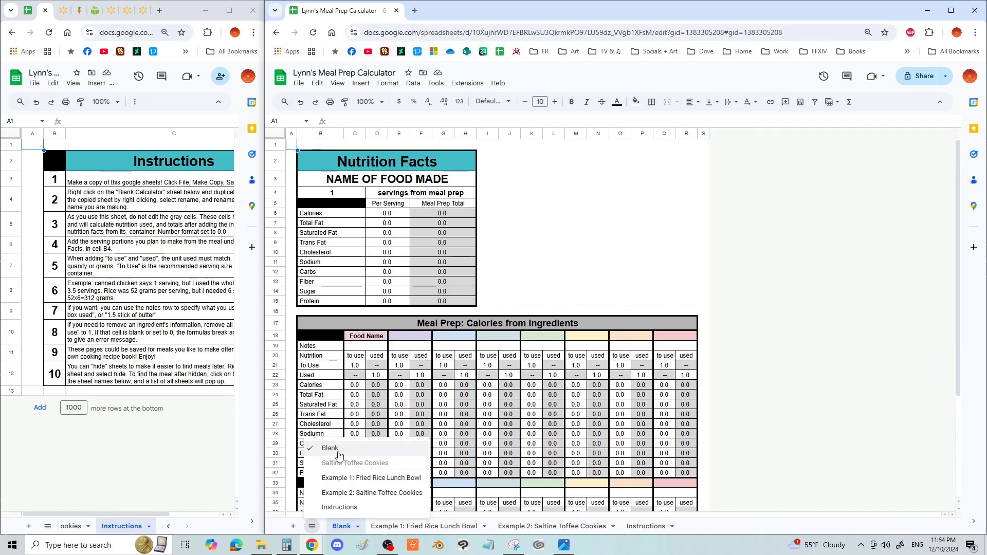
pyautogui.click(350, 466)
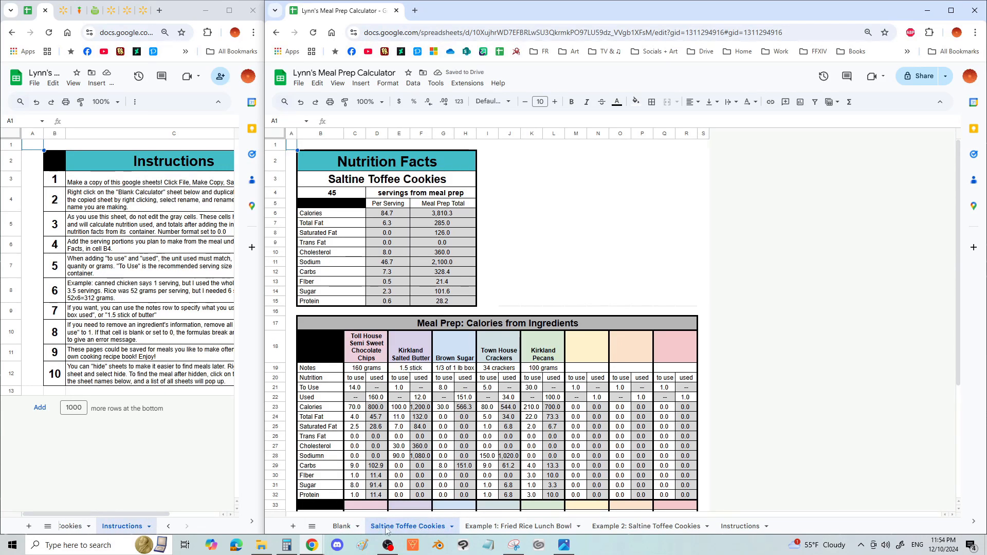
pyautogui.click(313, 527)
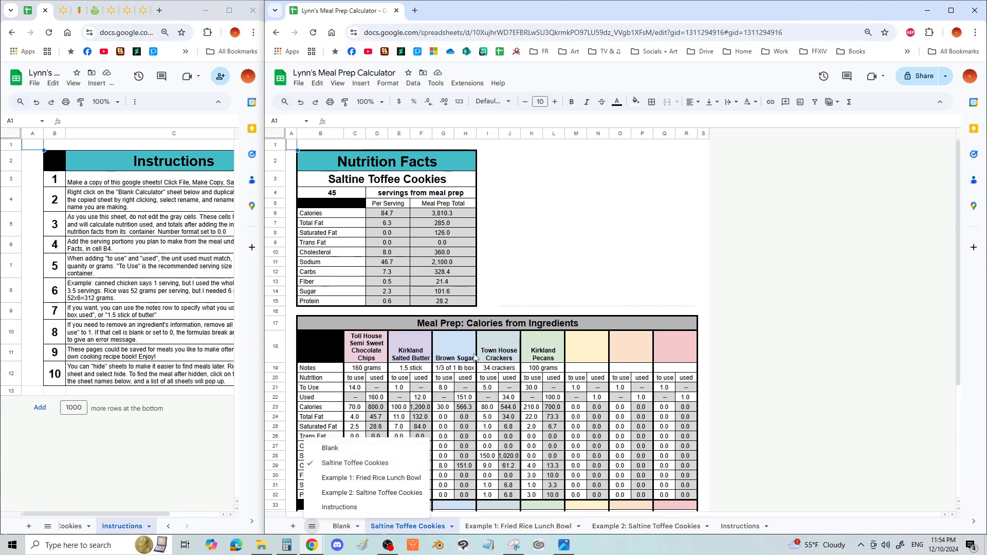
pyautogui.click(559, 263)
pyautogui.click(732, 367)
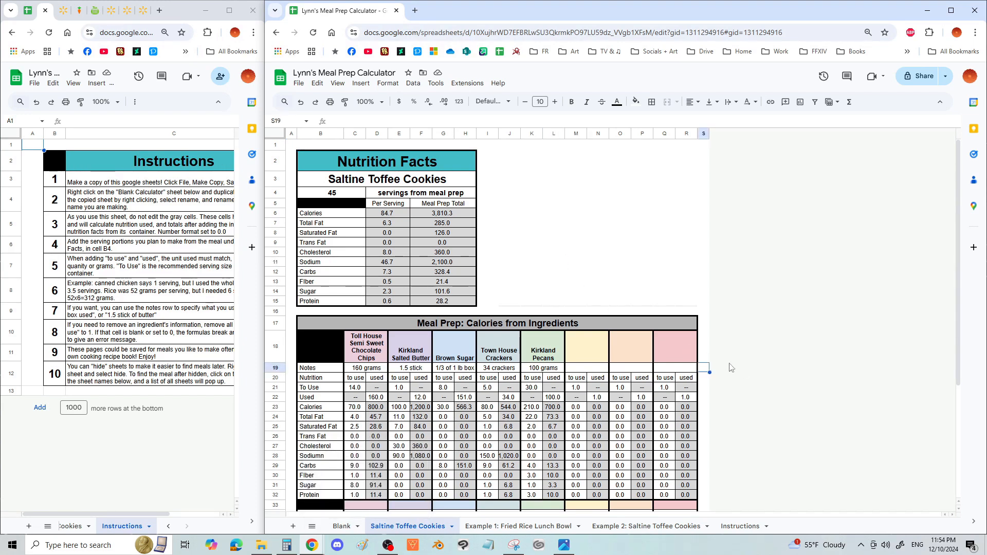
# - Review the first ingredient block of the Saltine Toffee Cookies sheet, including the Brown Sugar calories formula
pyautogui.click(558, 234)
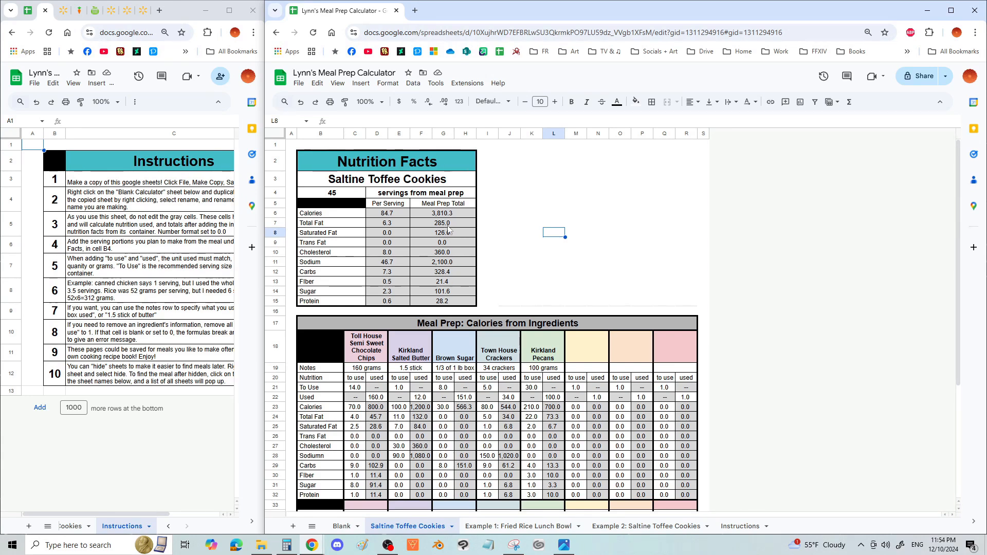
pyautogui.scroll(-3, 551, 259)
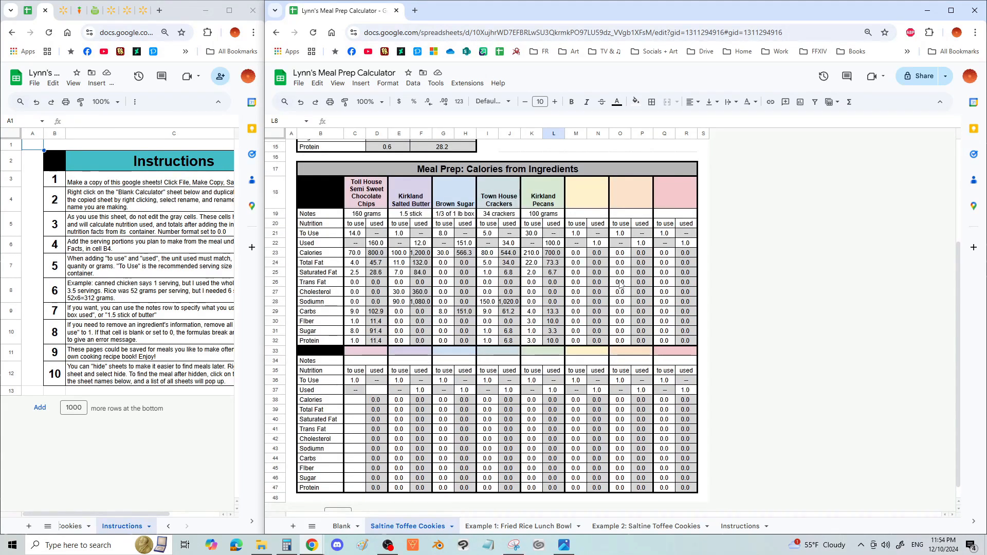
pyautogui.click(668, 303)
pyautogui.click(435, 226)
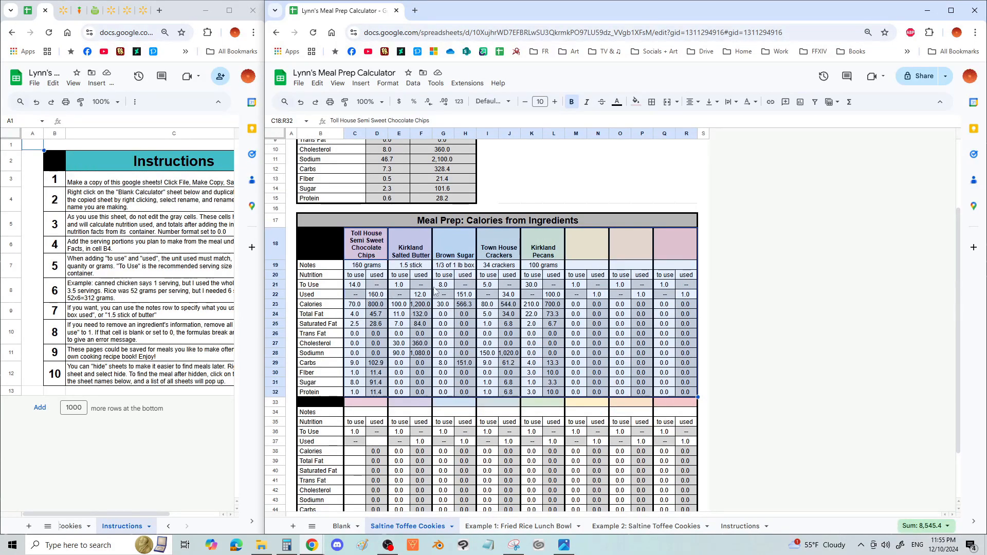
pyautogui.click(464, 304)
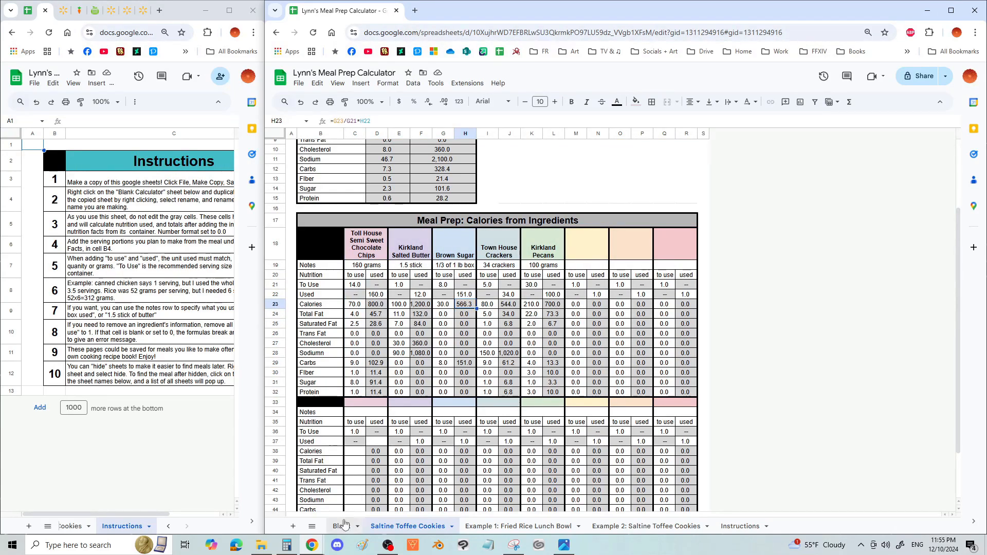
# - View the Blank template's sheet options and inspect a Total Fat formula in its ingredient table
pyautogui.rightClick(341, 530)
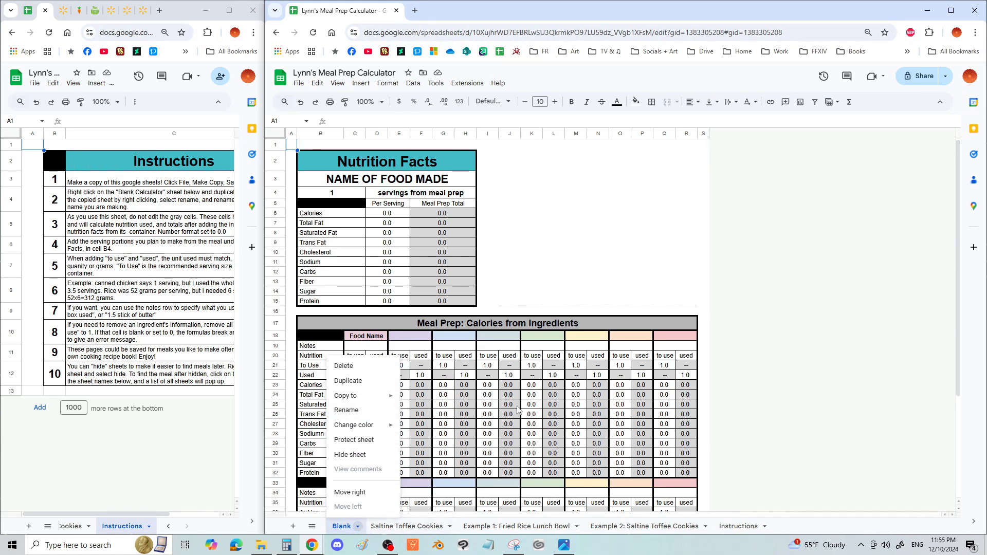
pyautogui.click(519, 410)
pyautogui.click(516, 398)
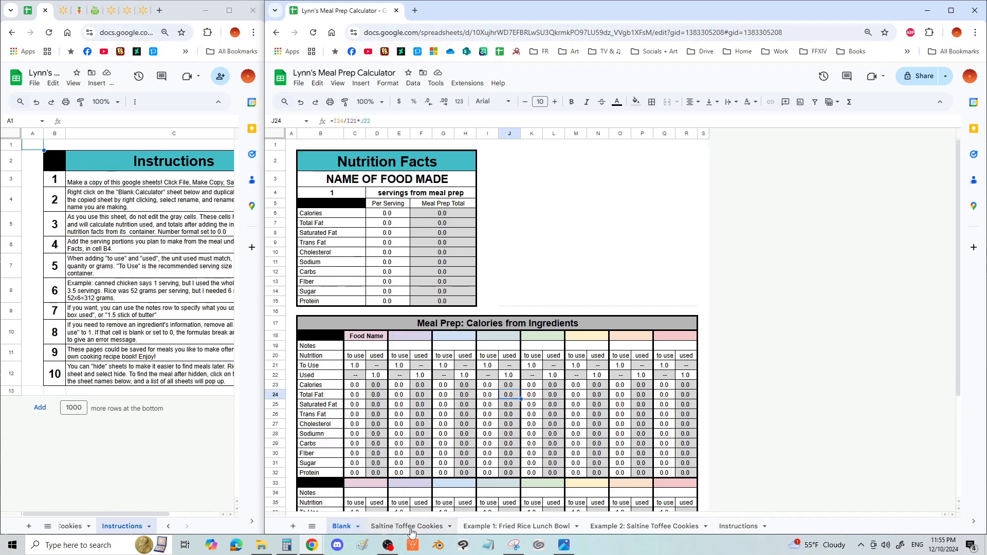
# - Return to the Saltine Toffee Cookies sheet and review its Nutrition Facts summary for the recipe
pyautogui.click(416, 527)
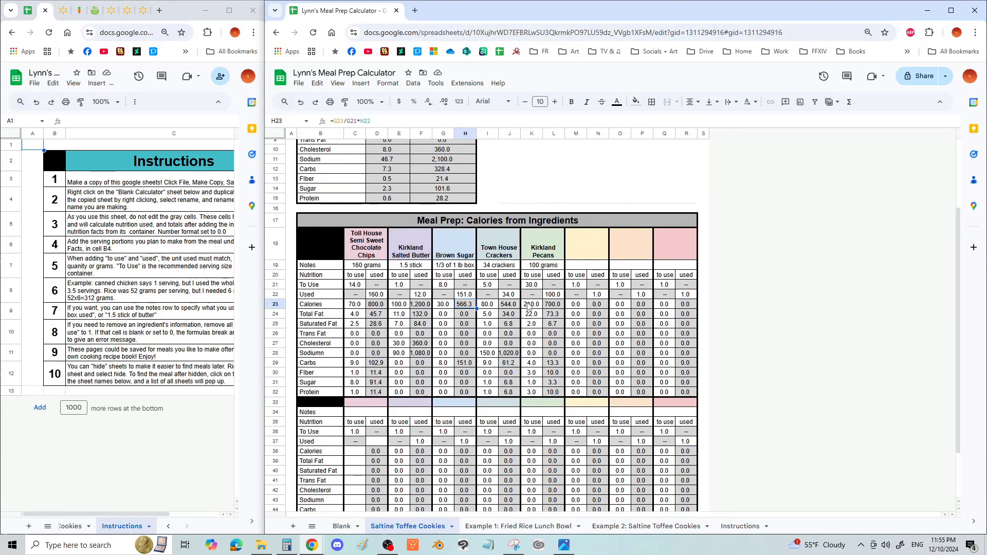
pyautogui.scroll(5, 528, 307)
pyautogui.moveTo(491, 281); pyautogui.dragTo(709, 313)
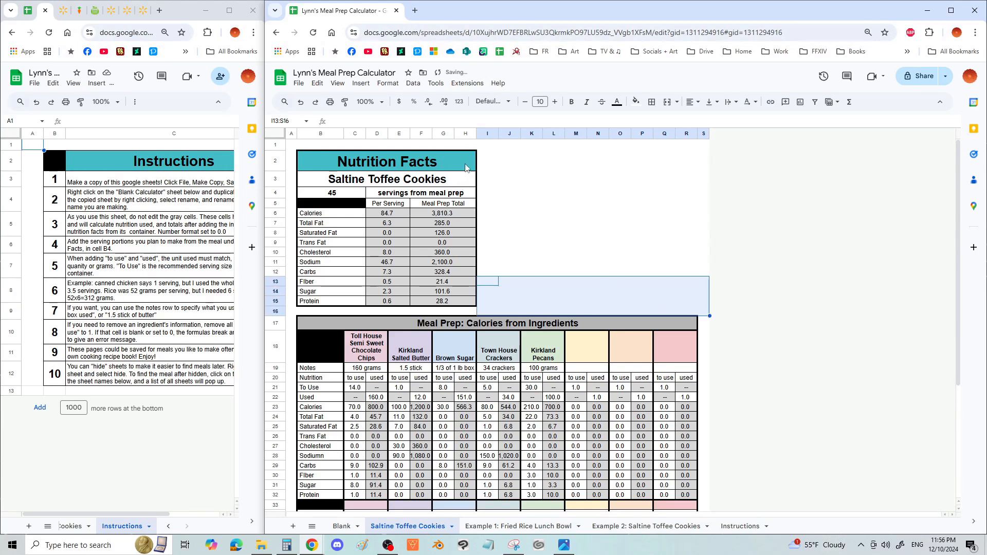
pyautogui.moveTo(468, 166); pyautogui.dragTo(460, 301)
pyautogui.click(620, 252)
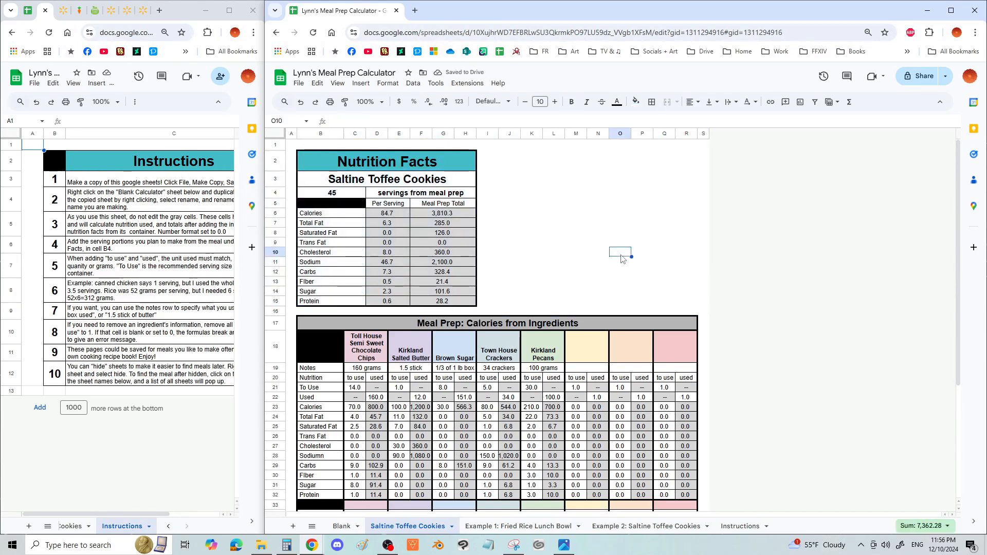